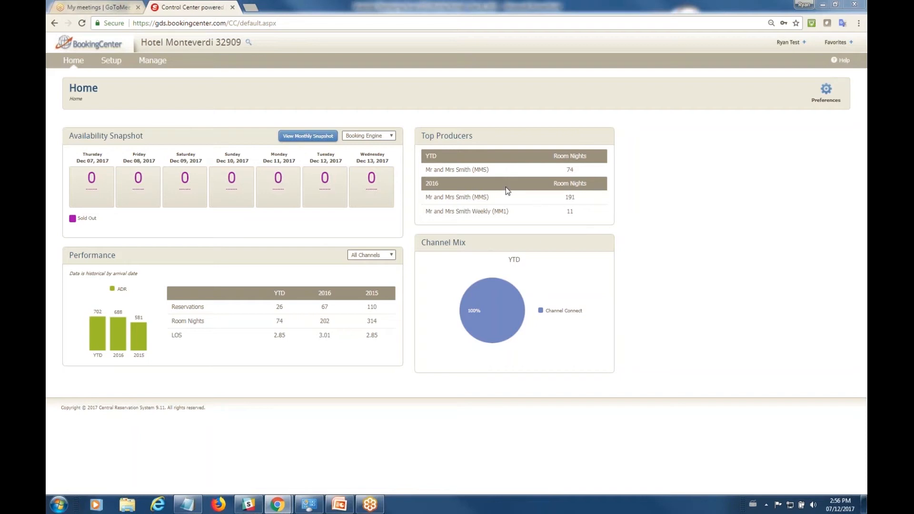
# Look over the setup categories and open the property's Descriptions page
pyautogui.click(109, 65)
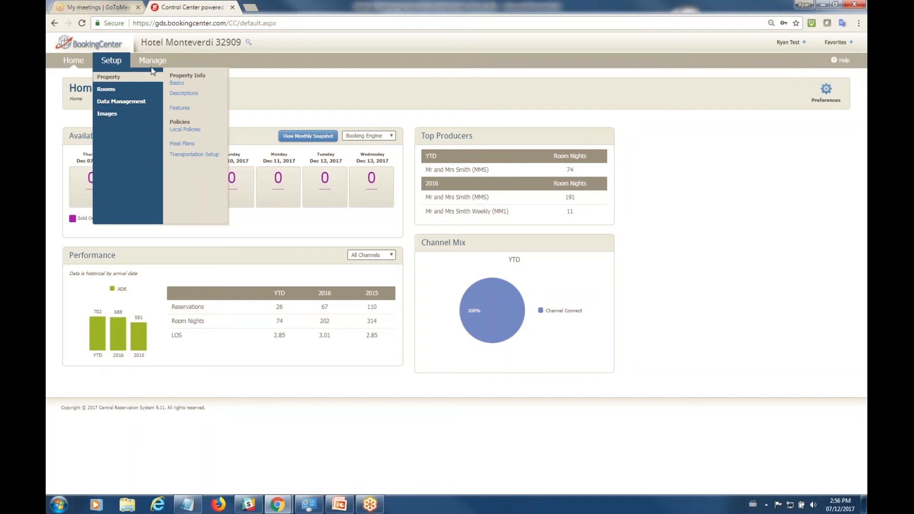
pyautogui.click(107, 89)
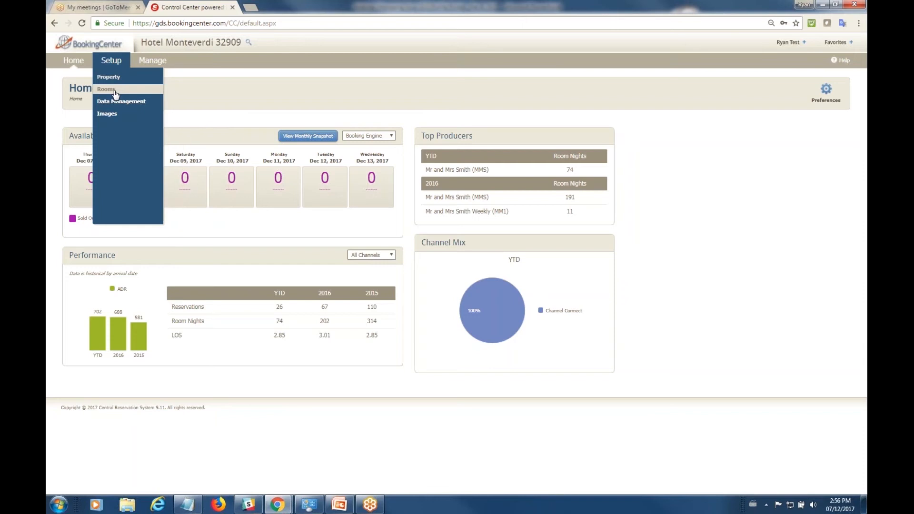
pyautogui.click(114, 102)
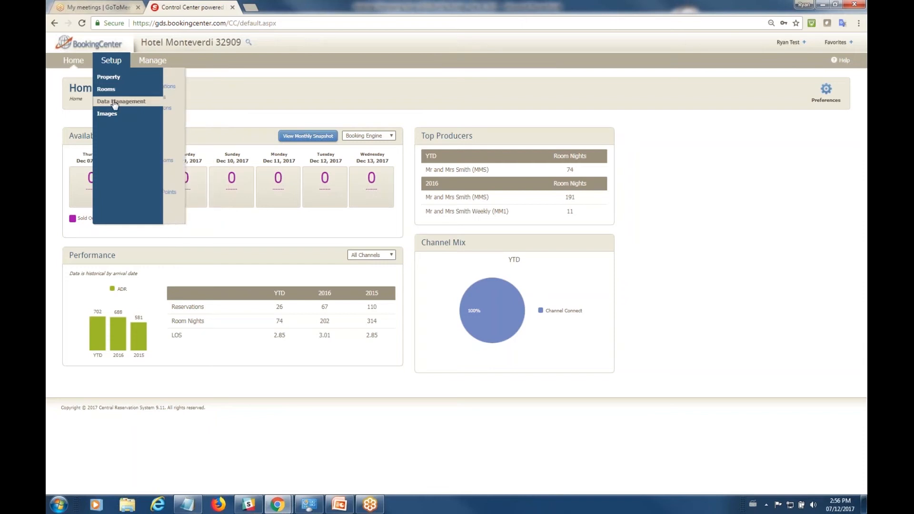
pyautogui.click(109, 114)
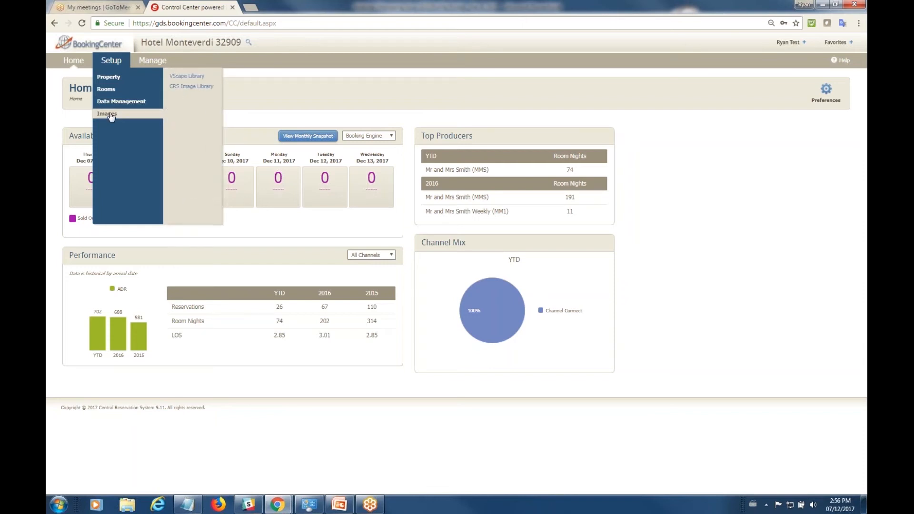
pyautogui.click(110, 77)
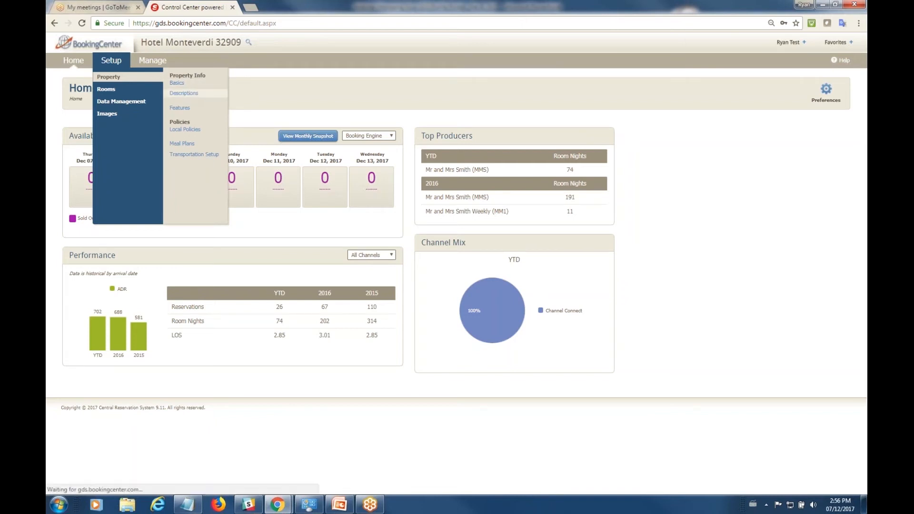
pyautogui.click(189, 98)
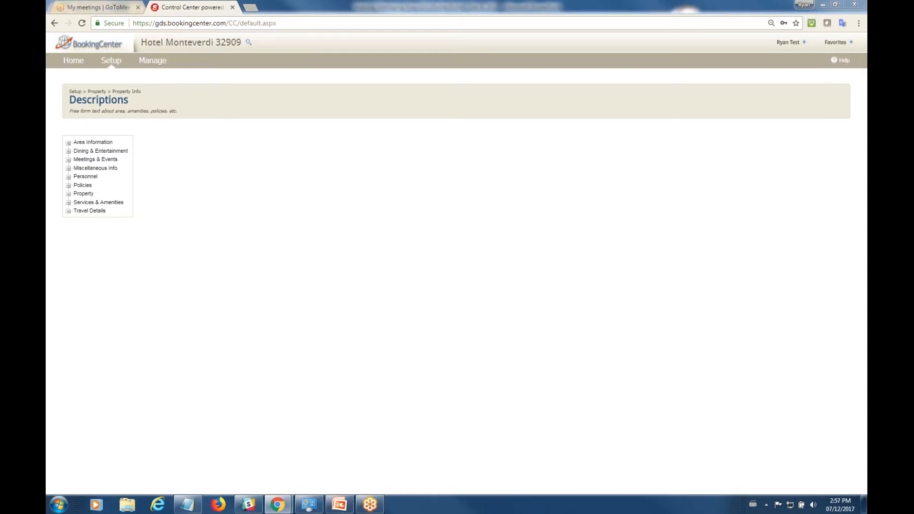
# View the Area Attractions and Corporate Locations descriptions under Area Information, and collapse that category
pyautogui.click(68, 143)
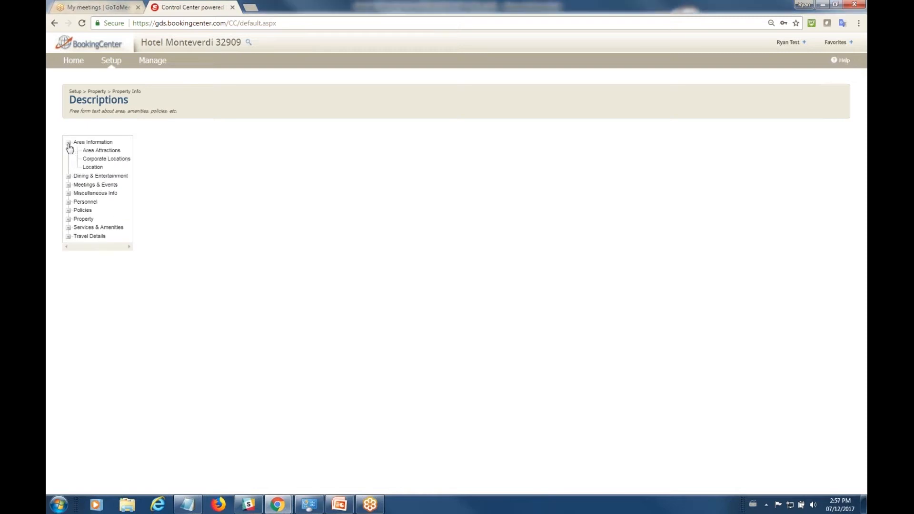
pyautogui.click(104, 152)
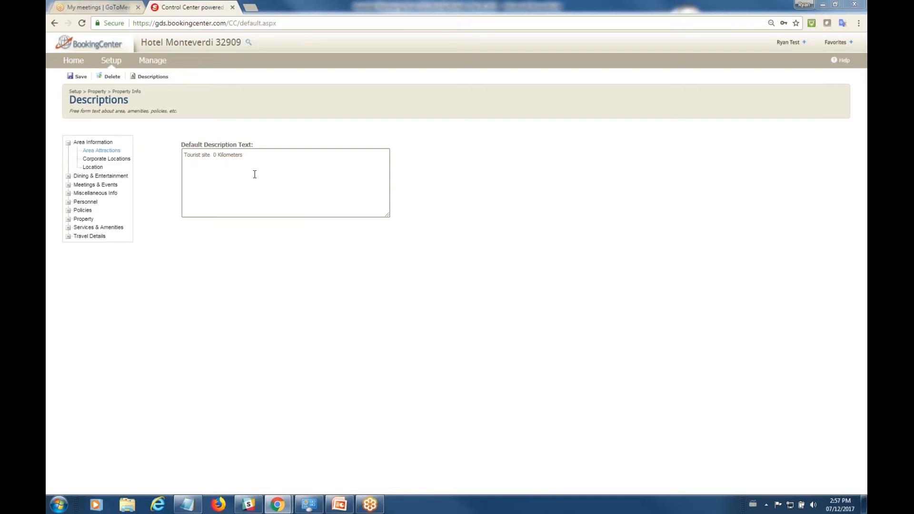
pyautogui.click(255, 156)
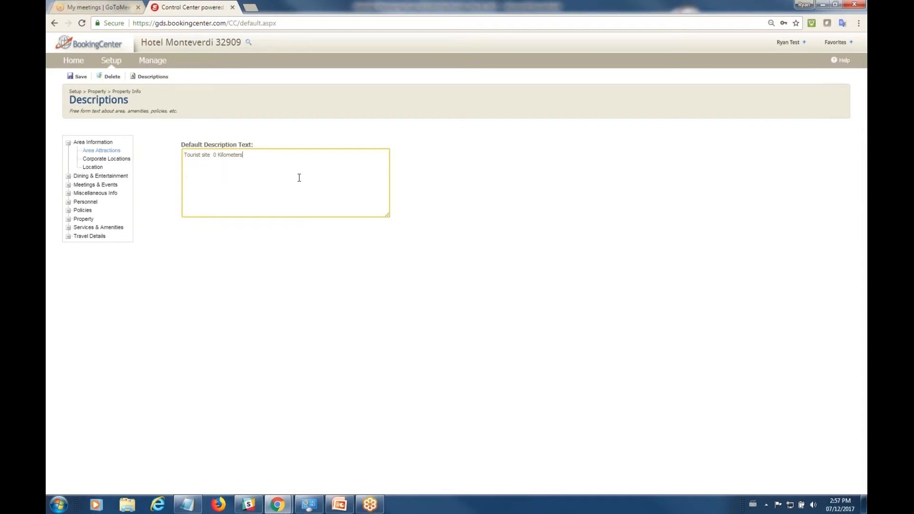
pyautogui.click(119, 160)
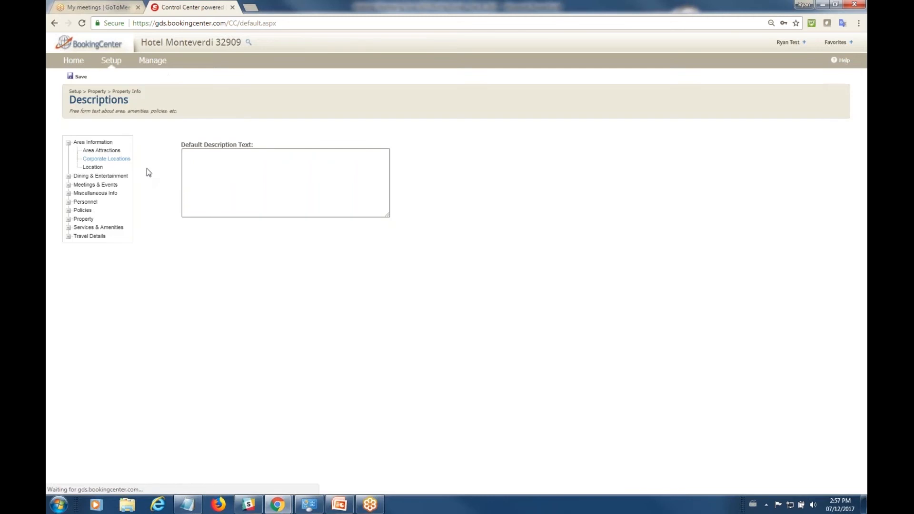
pyautogui.click(230, 178)
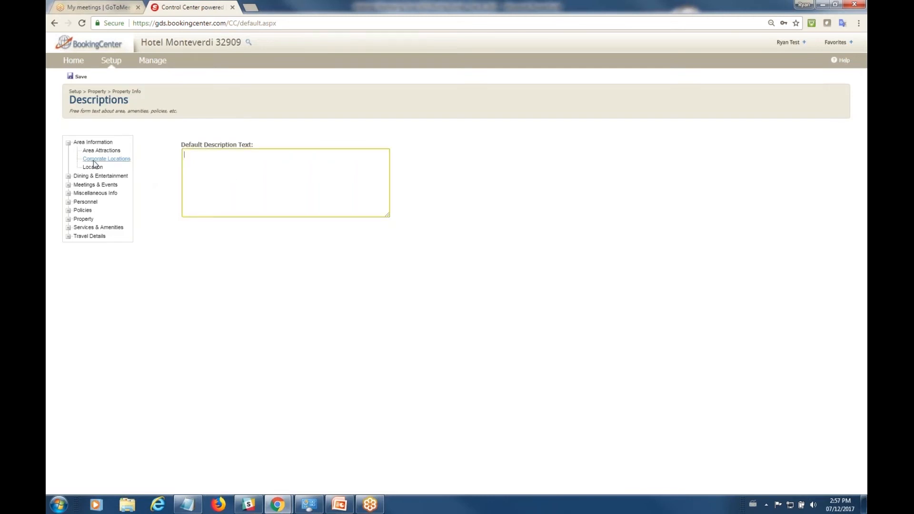
pyautogui.click(68, 142)
# Expand Dining & Entertainment and view its Dining and Off Site Restaurants descriptions
pyautogui.click(69, 151)
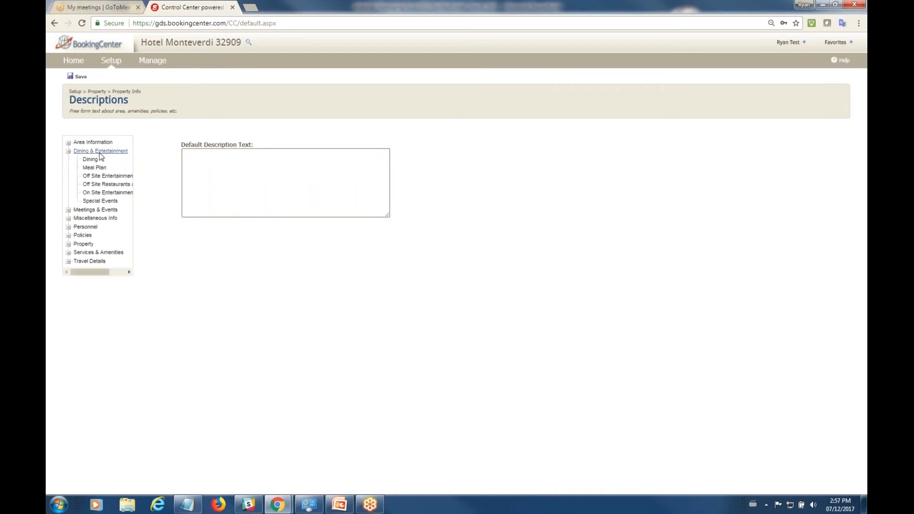
pyautogui.click(76, 151)
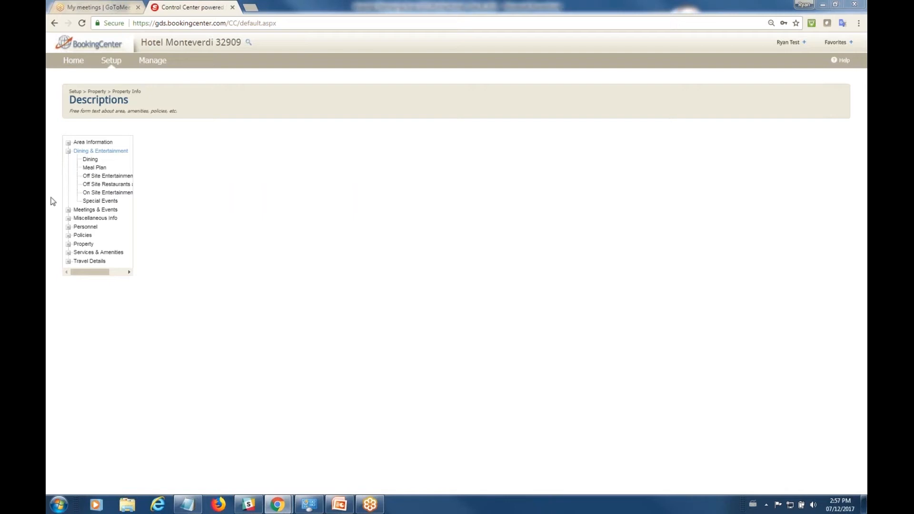
pyautogui.click(90, 160)
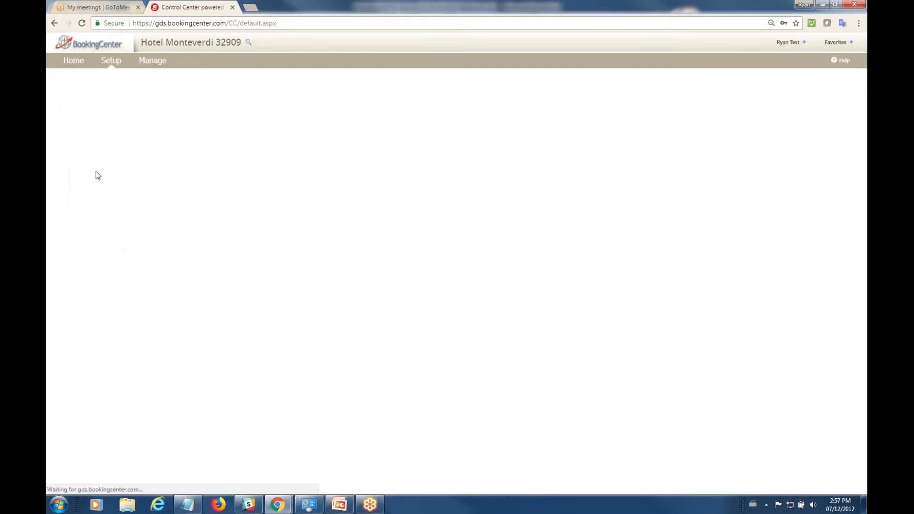
pyautogui.moveTo(96, 271)
pyautogui.mouseDown()
pyautogui.moveTo(111, 273)
pyautogui.moveTo(81, 269)
pyautogui.mouseUp()
pyautogui.click(109, 183)
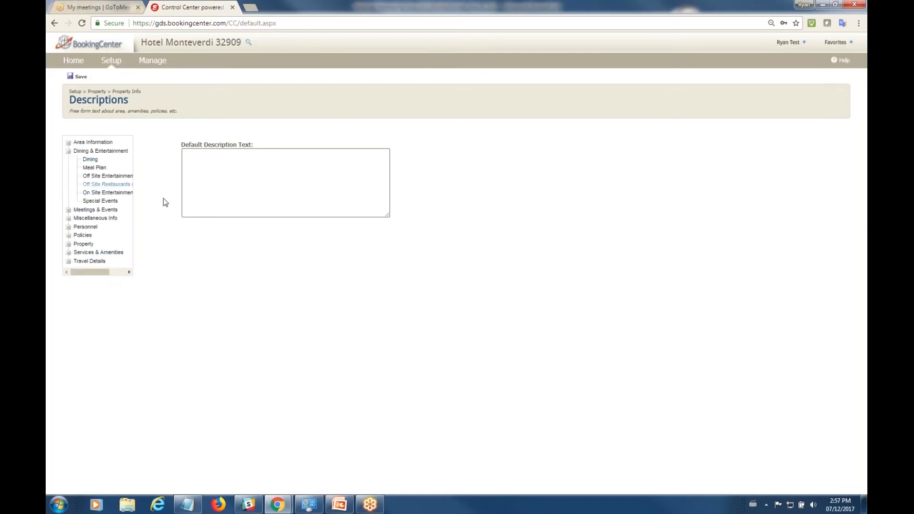
pyautogui.click(206, 167)
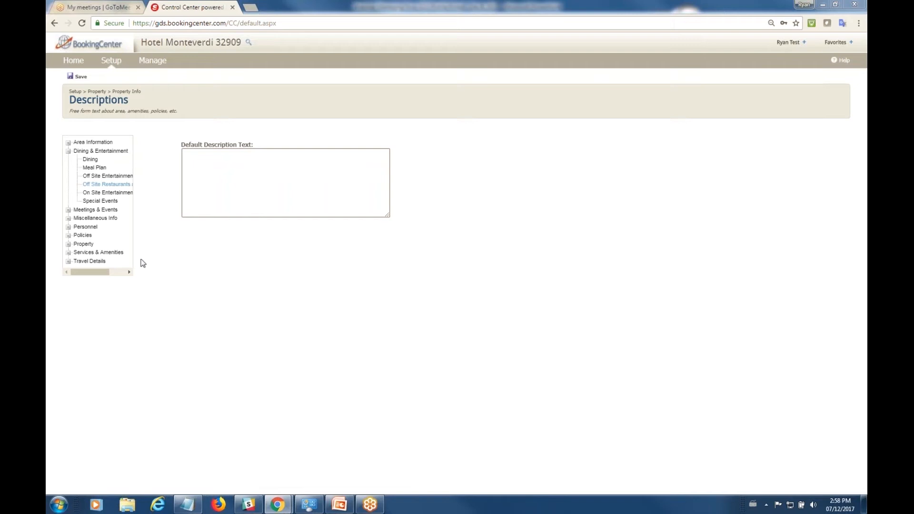
# View the Weddings description under Meetings & Events, and Alternate Hotels and GDS Data under Miscellaneous Info
pyautogui.click(72, 209)
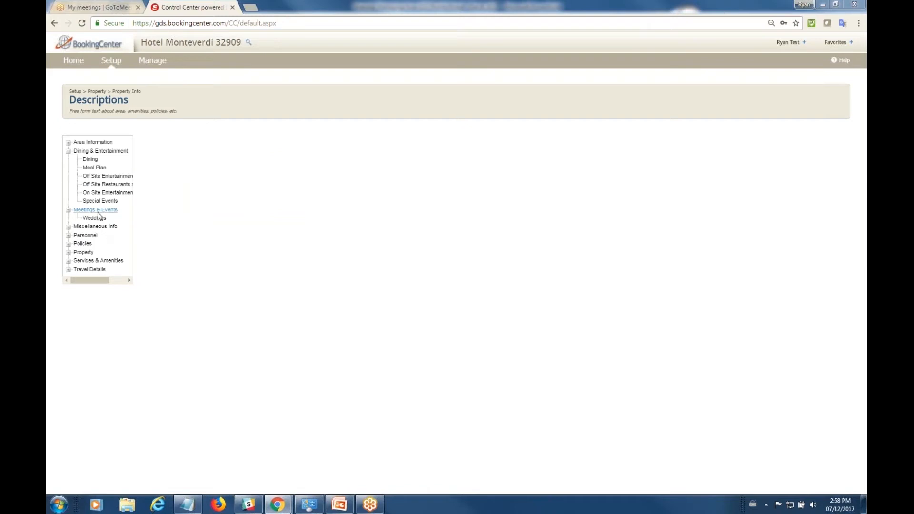
pyautogui.click(88, 227)
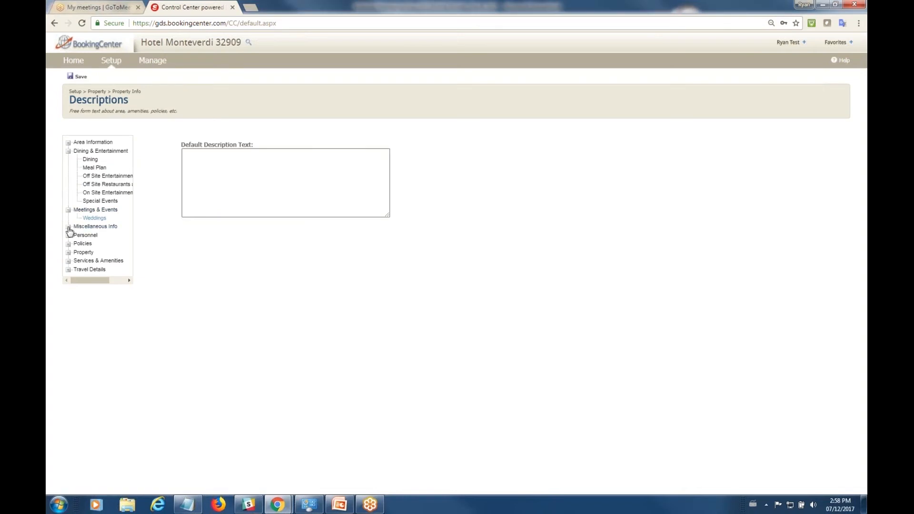
pyautogui.click(69, 228)
pyautogui.click(103, 236)
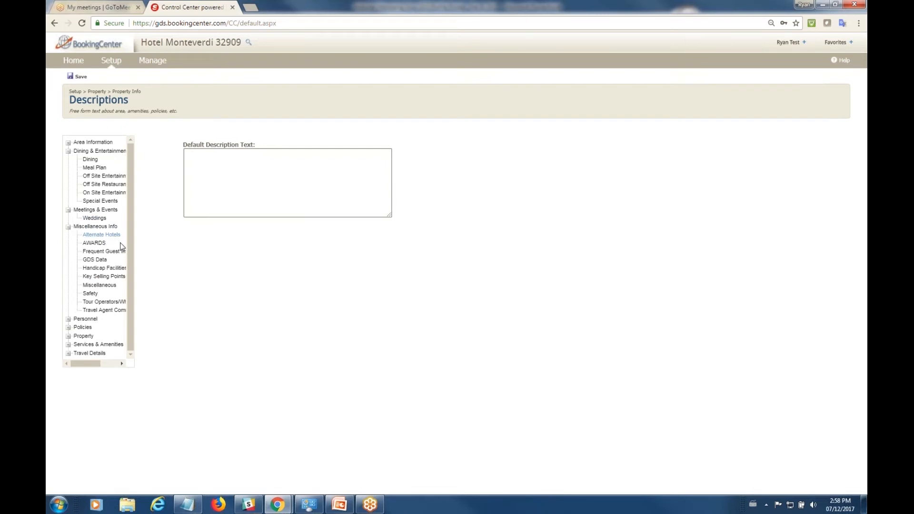
pyautogui.moveTo(93, 363)
pyautogui.mouseDown()
pyautogui.moveTo(106, 364)
pyautogui.moveTo(84, 366)
pyautogui.mouseUp()
pyautogui.click(101, 261)
# View the Chef description under Personnel and collapse all expanded description categories
pyautogui.click(68, 319)
pyautogui.click(68, 226)
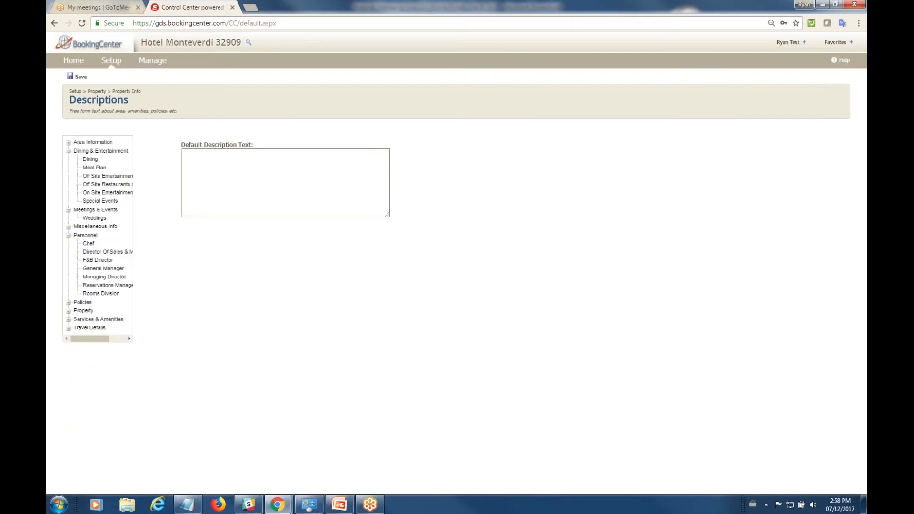
pyautogui.click(68, 151)
pyautogui.click(68, 159)
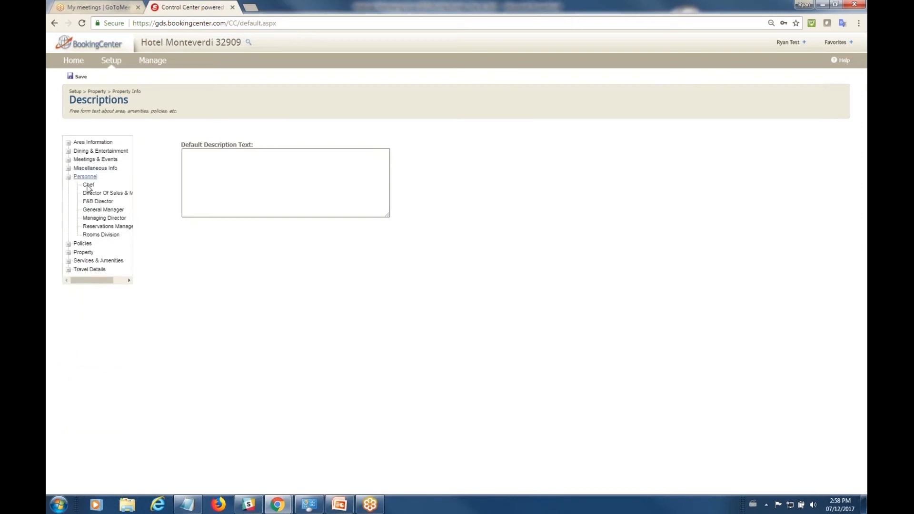
pyautogui.click(87, 186)
pyautogui.click(69, 177)
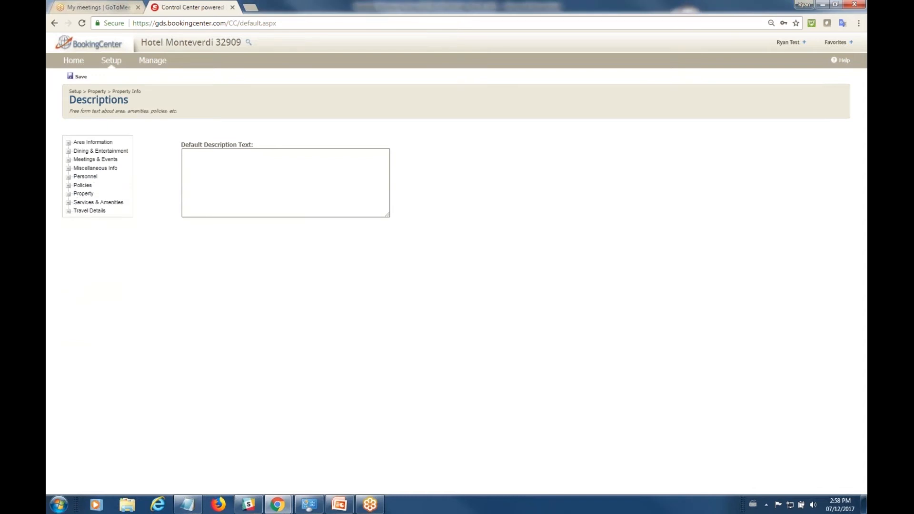
# Examine the Property description entries, and view Recreation and Services under Services & Amenities
pyautogui.click(69, 194)
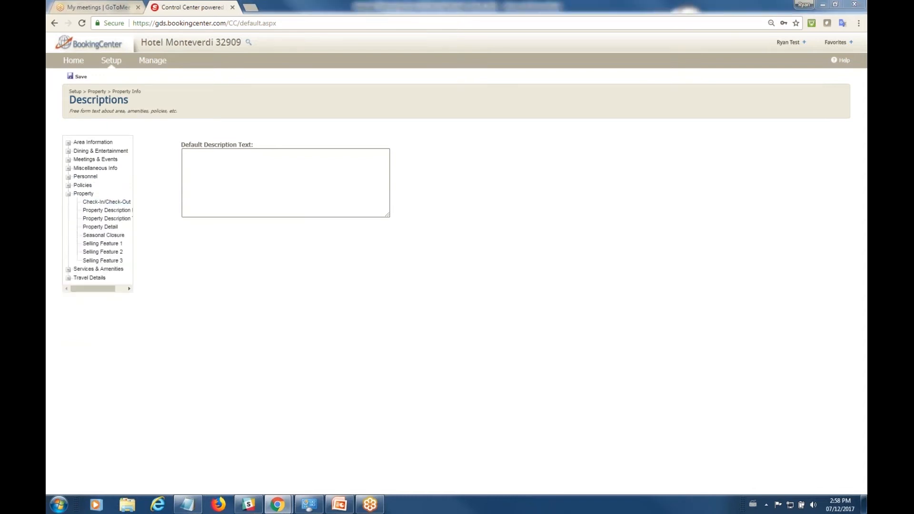
pyautogui.click(69, 194)
pyautogui.click(68, 202)
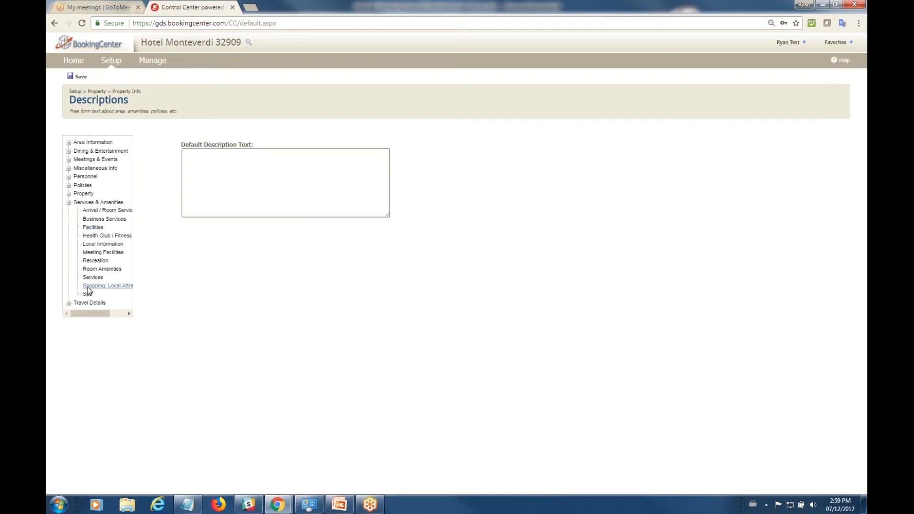
pyautogui.click(94, 261)
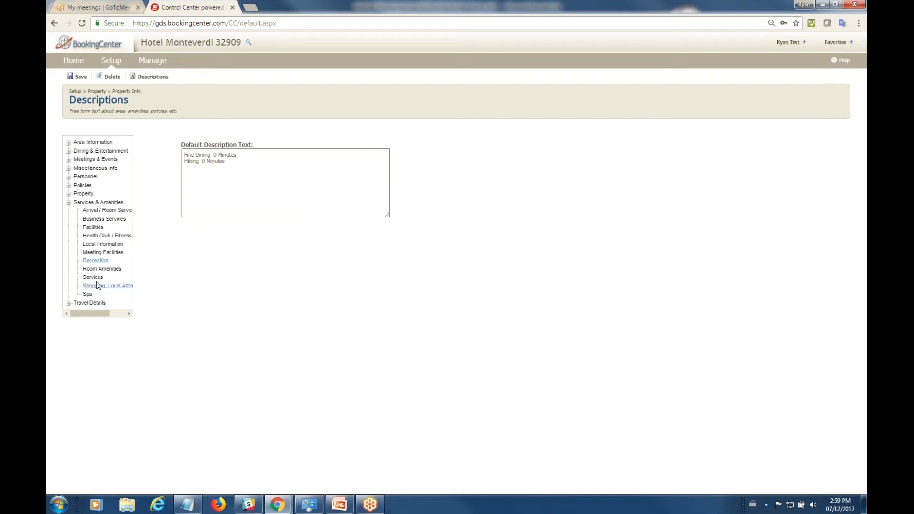
pyautogui.click(96, 278)
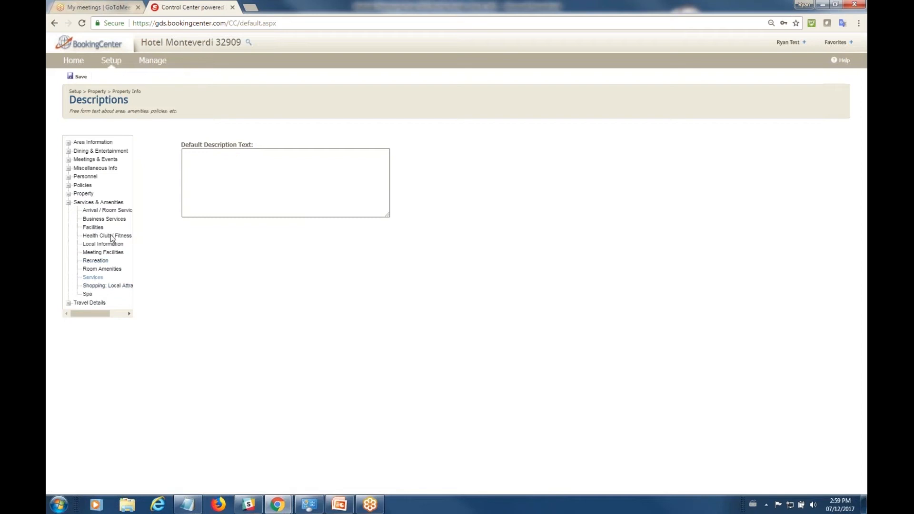
pyautogui.click(68, 203)
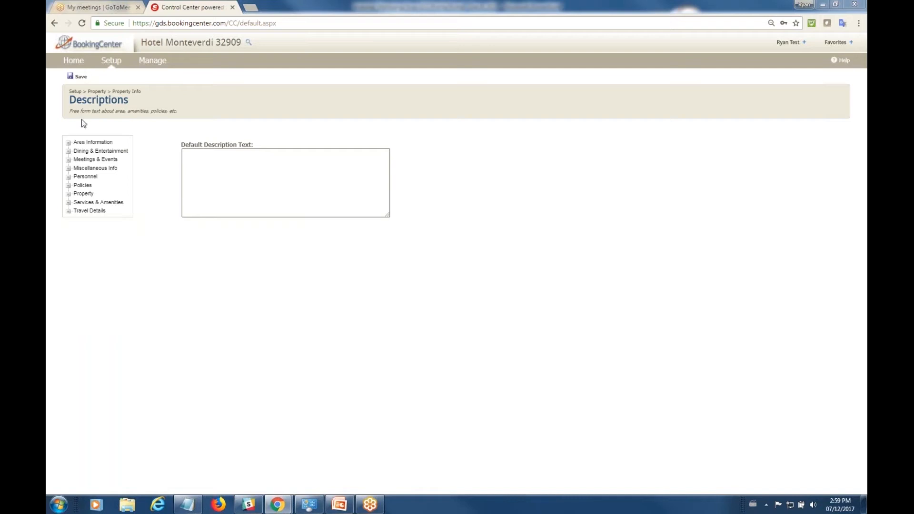
# Start a new entry on the property's Features page and set its OTA Description to 24-hour food & beverage kiosk
pyautogui.click(107, 62)
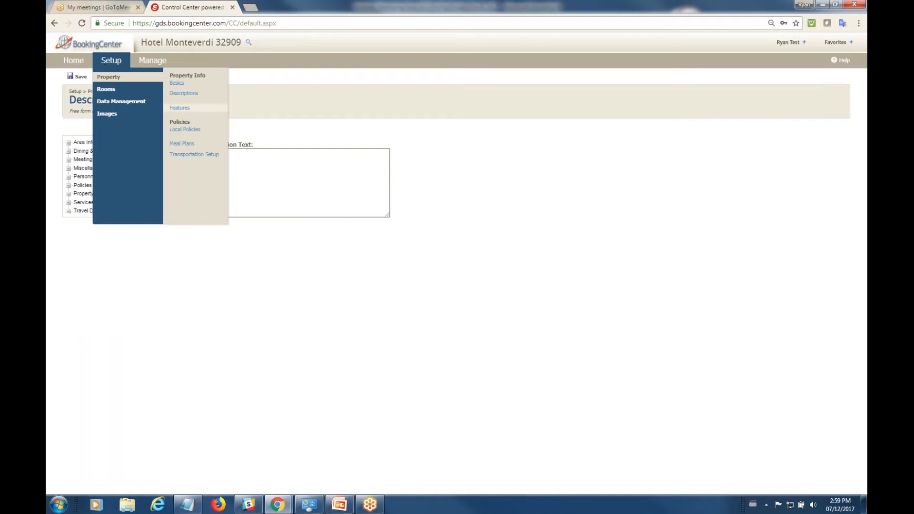
pyautogui.click(180, 108)
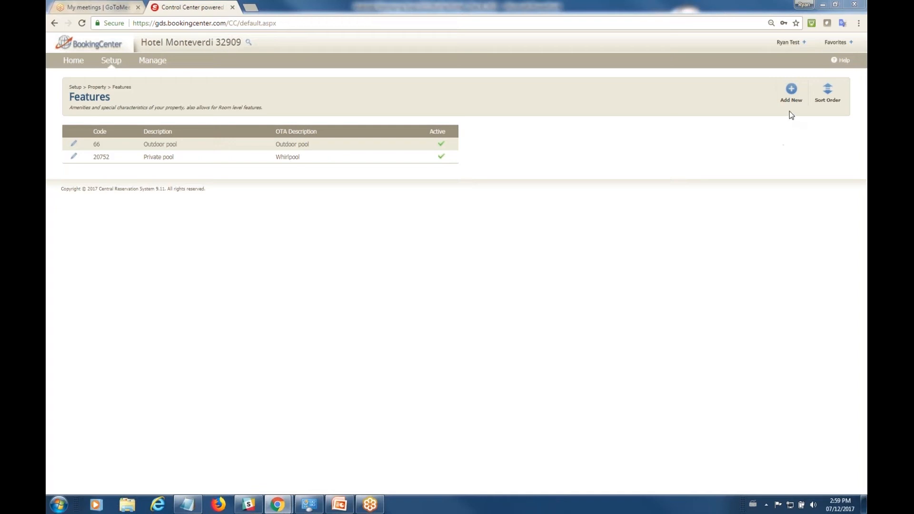
pyautogui.click(791, 93)
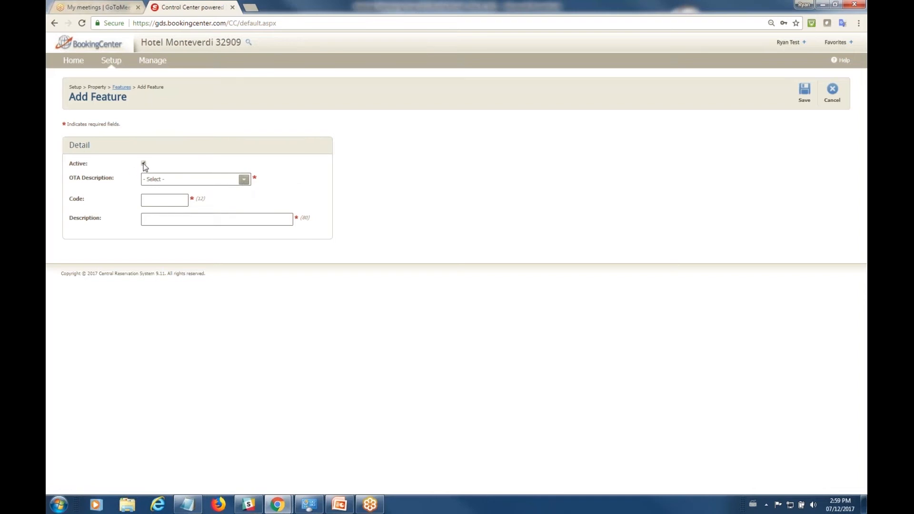
pyautogui.click(244, 179)
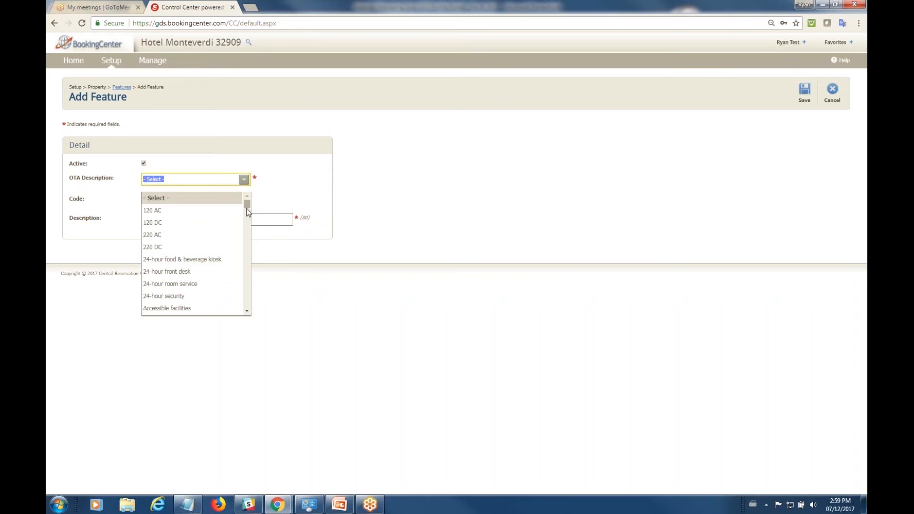
pyautogui.moveTo(248, 205)
pyautogui.mouseDown()
pyautogui.moveTo(245, 239)
pyautogui.moveTo(250, 193)
pyautogui.moveTo(248, 304)
pyautogui.moveTo(247, 200)
pyautogui.mouseUp()
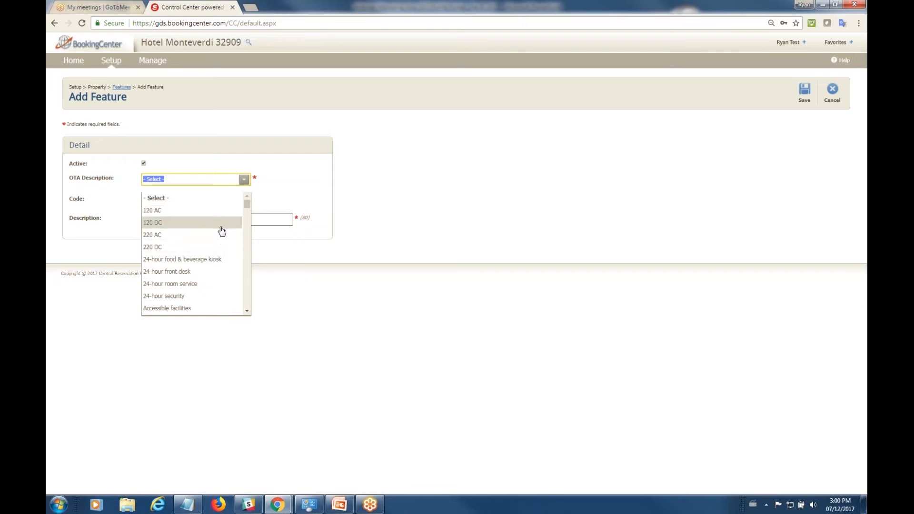
pyautogui.click(217, 260)
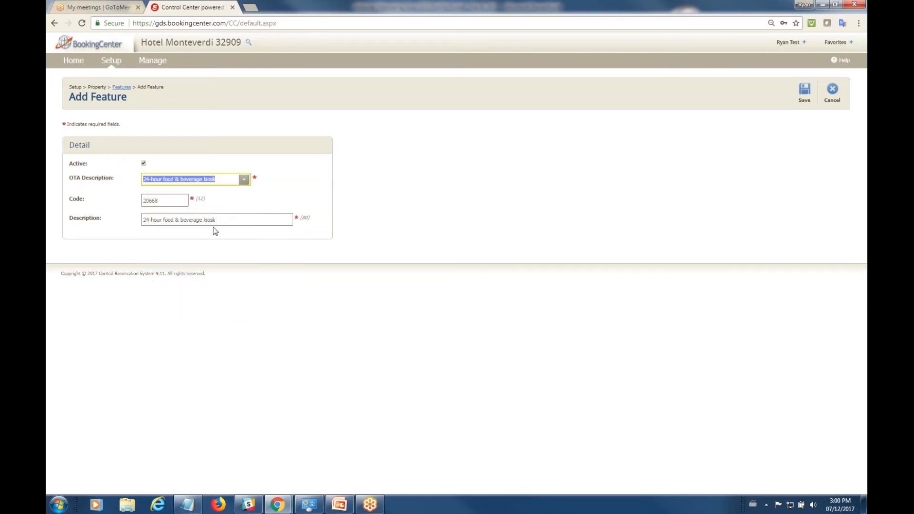
pyautogui.press('Tab')
pyautogui.press('Tab')
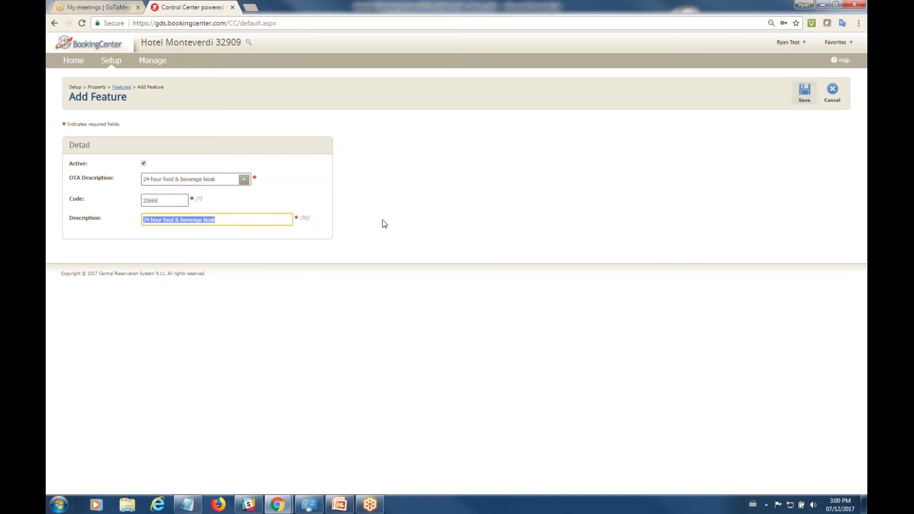
# Browse the OTA Description options for the new property feature, and cancel the entry without saving
pyautogui.click(244, 180)
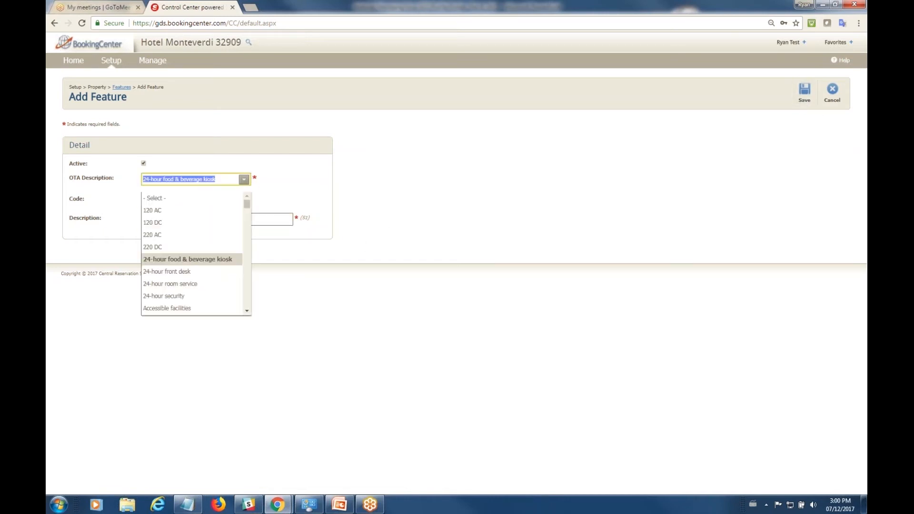
pyautogui.moveTo(250, 206); pyautogui.dragTo(249, 210)
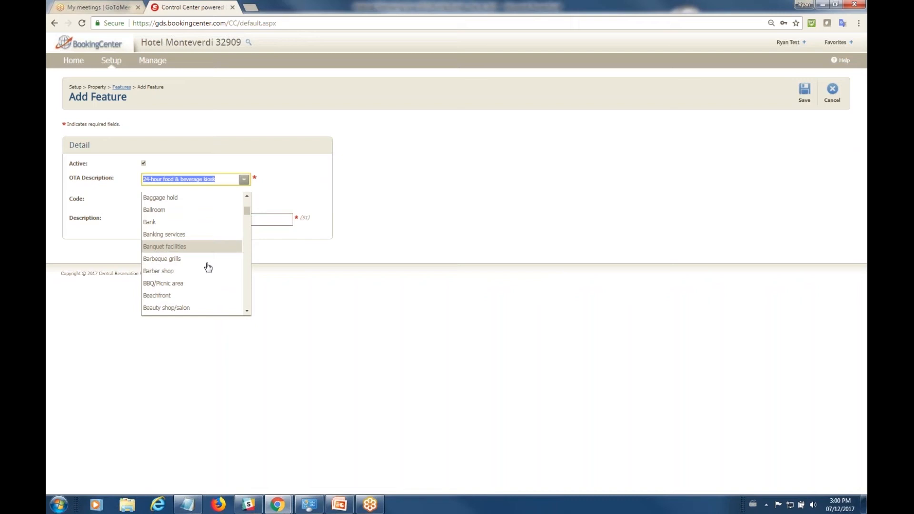
pyautogui.click(465, 184)
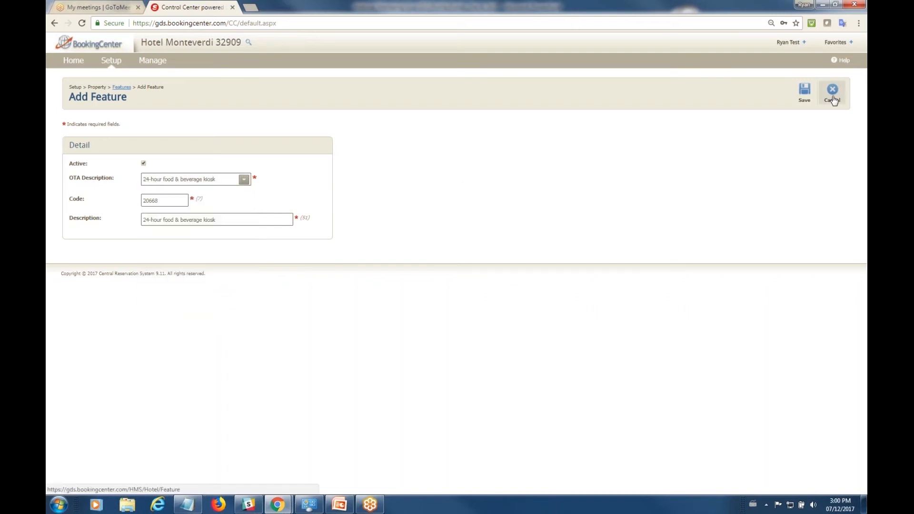
pyautogui.click(832, 100)
# Open the property's Local Policies and examine the Extra Person Fee, Early Checkout and Late Checkout fields
pyautogui.moveTo(125, 67)
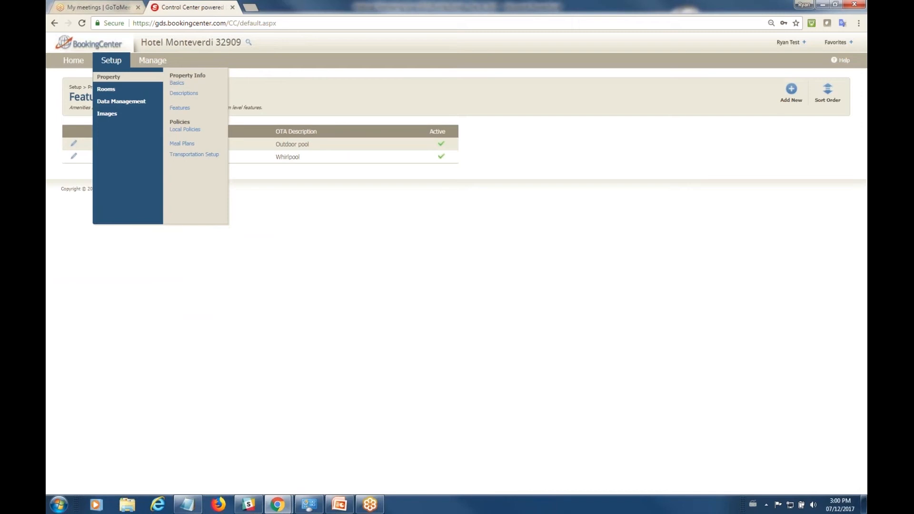
pyautogui.click(190, 130)
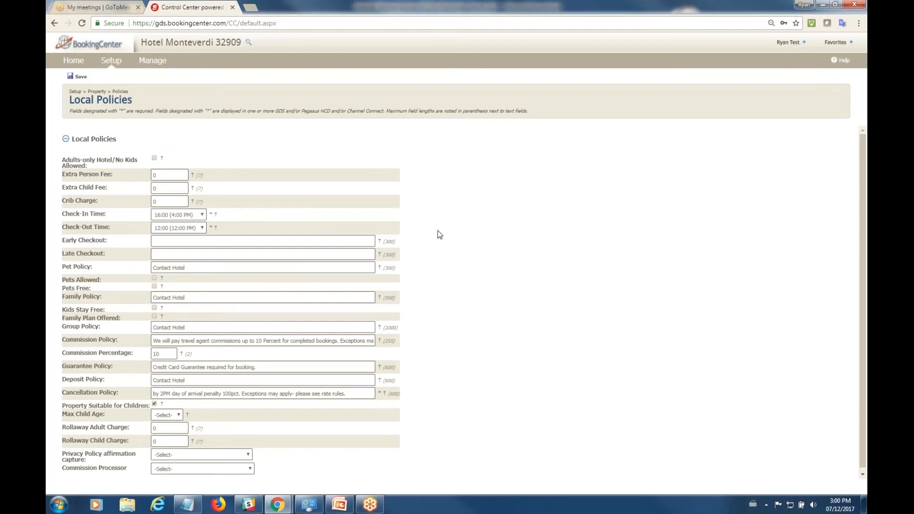
pyautogui.scroll(-1, 439, 234)
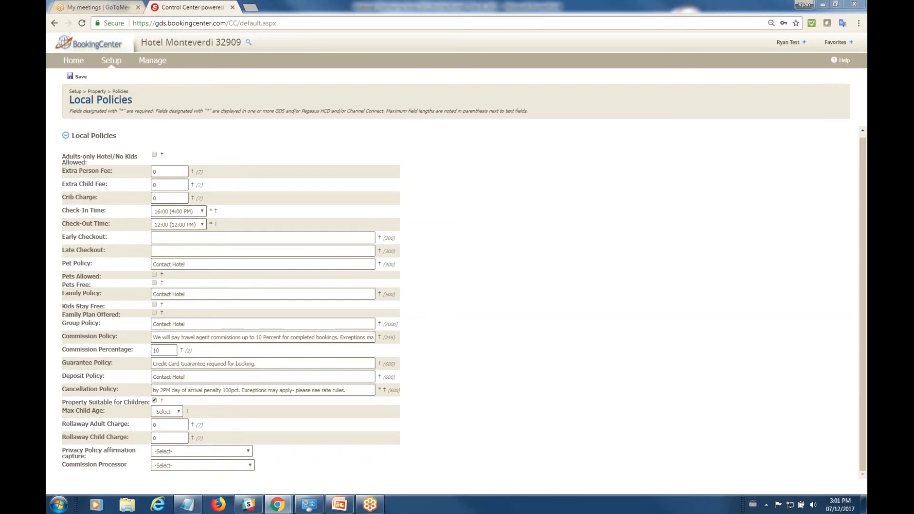
pyautogui.click(183, 239)
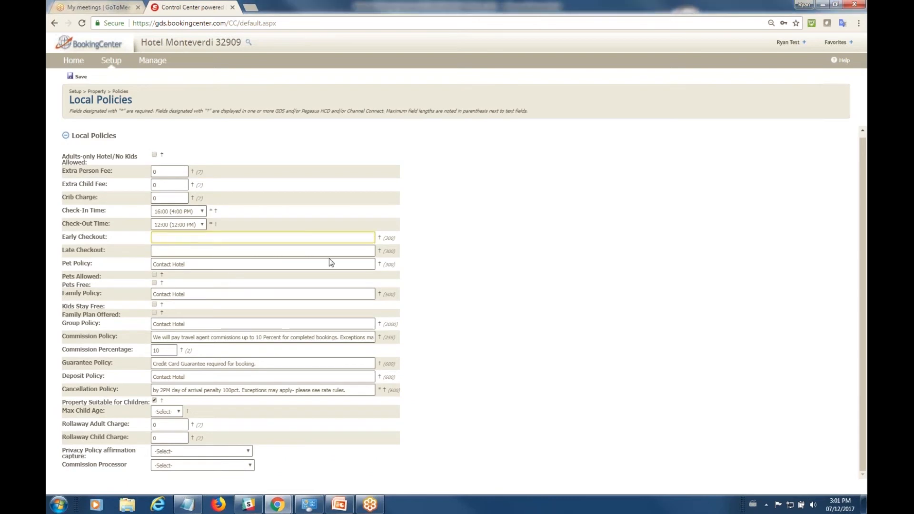
pyautogui.doubleClick(199, 172)
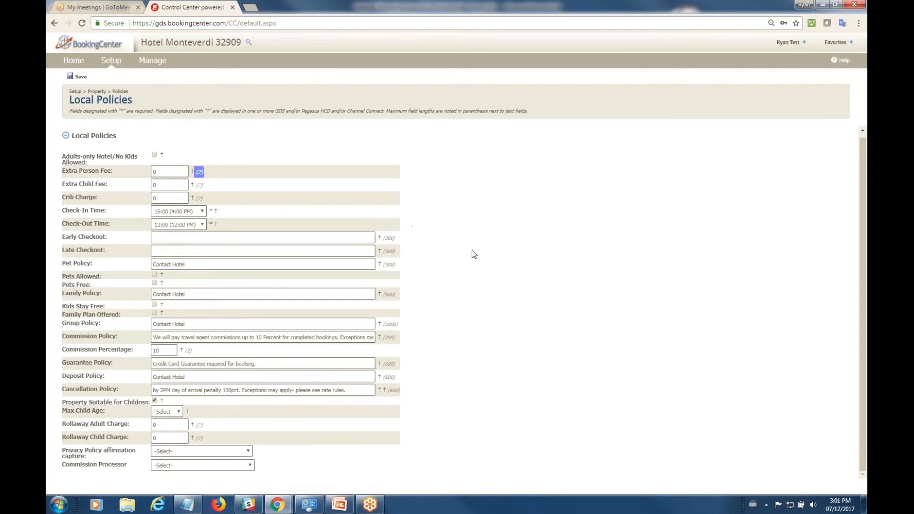
pyautogui.moveTo(382, 238); pyautogui.dragTo(402, 244)
pyautogui.click(215, 242)
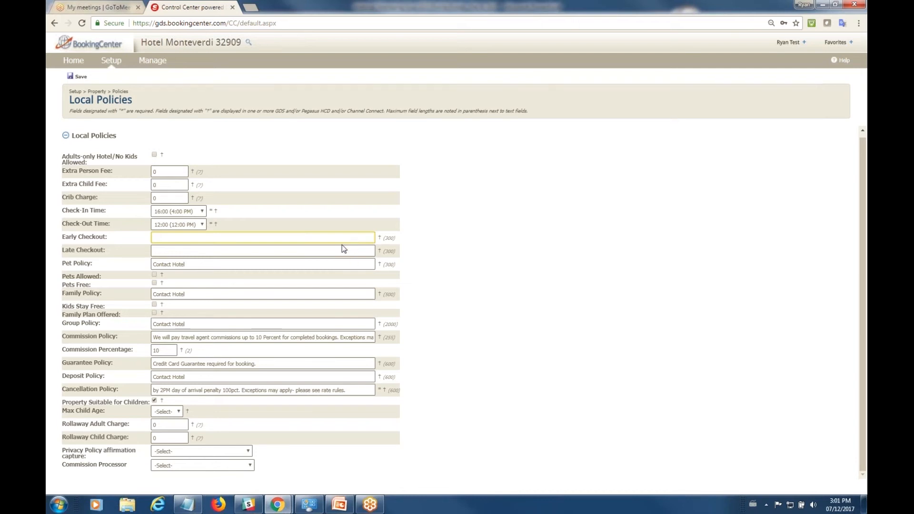
pyautogui.click(259, 252)
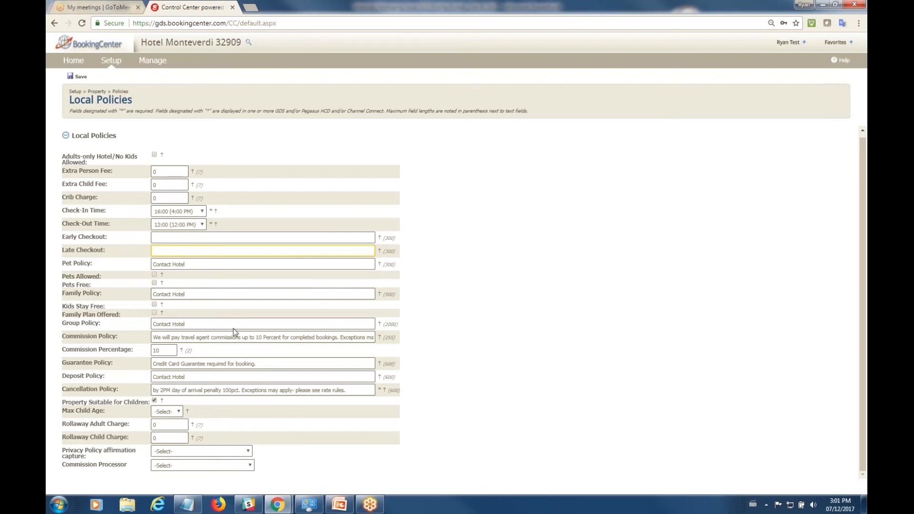
# Examine the wording of the Commission Policy and Cancellation Policy in the local policies
pyautogui.moveTo(264, 337); pyautogui.dragTo(284, 339)
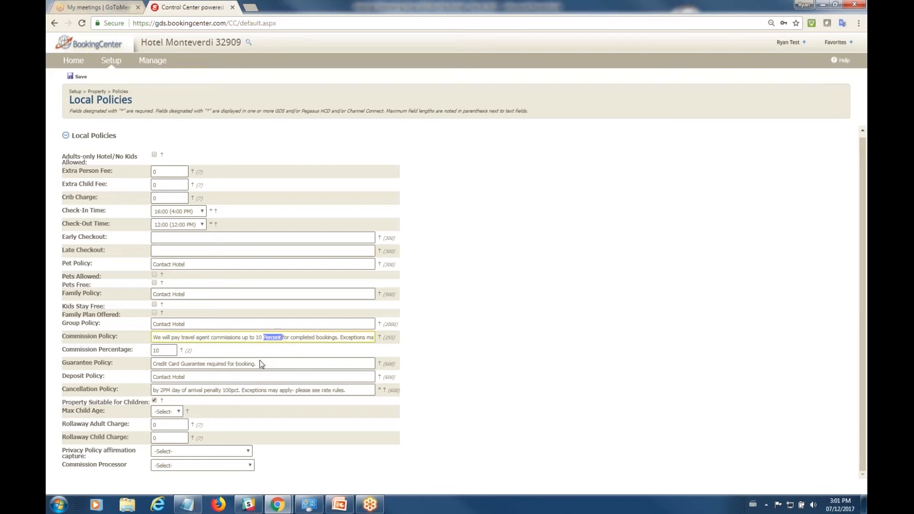
pyautogui.click(235, 394)
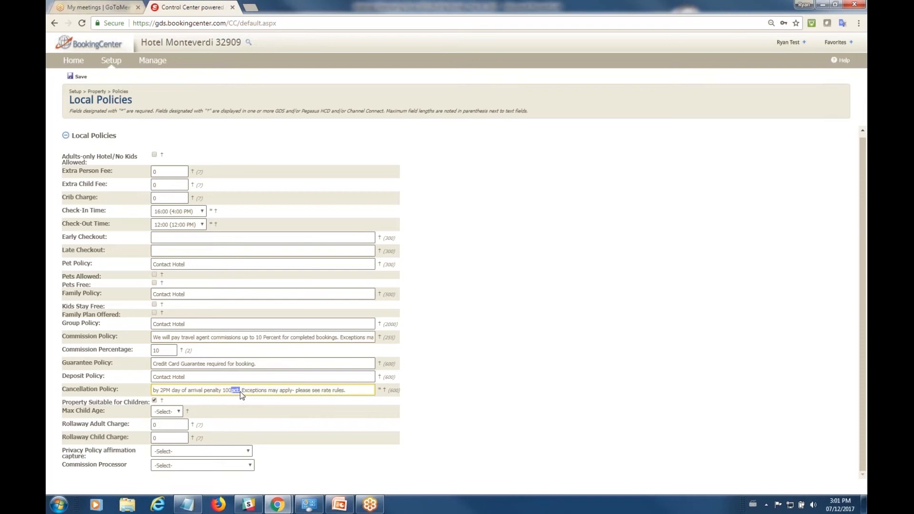
pyautogui.click(464, 359)
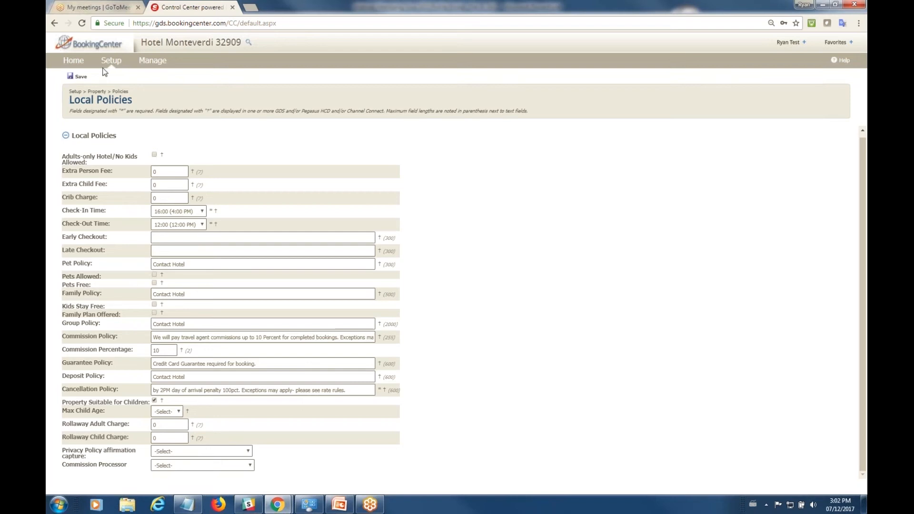
# Open the Room Features page in the rooms setup
pyautogui.moveTo(110, 63)
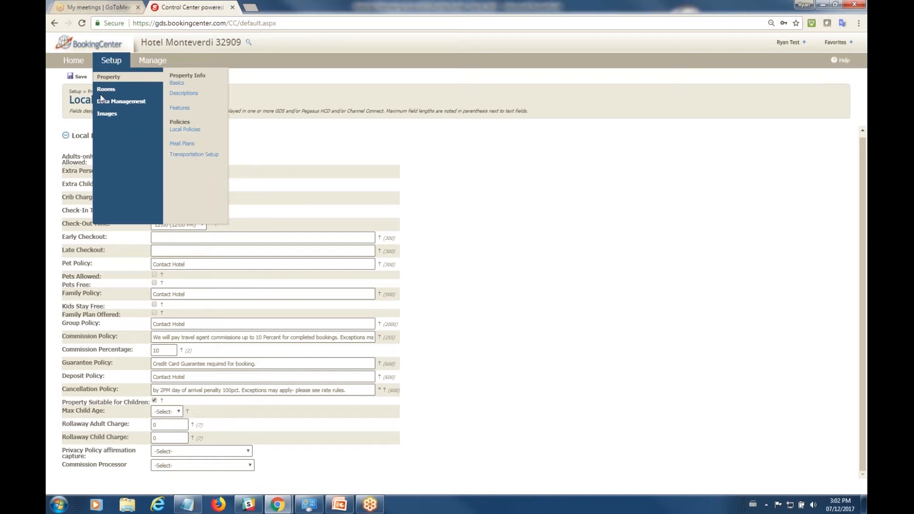
pyautogui.click(113, 91)
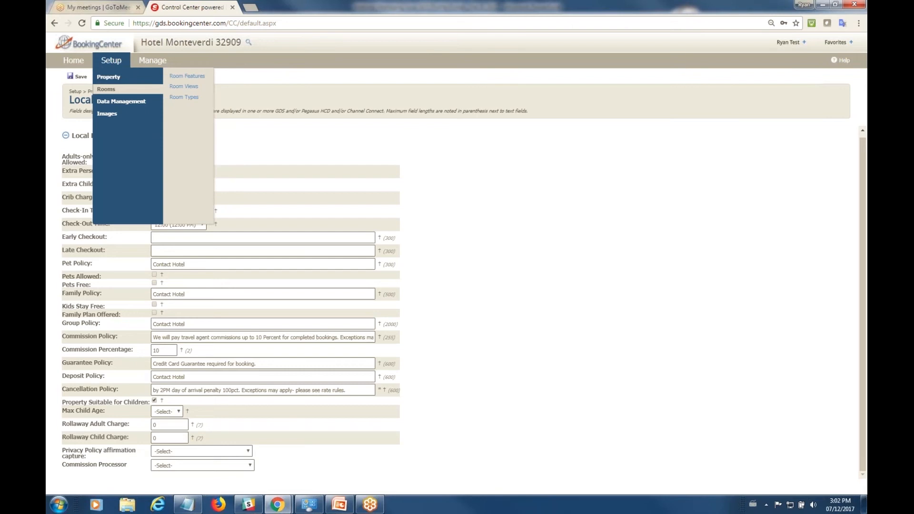
pyautogui.click(190, 79)
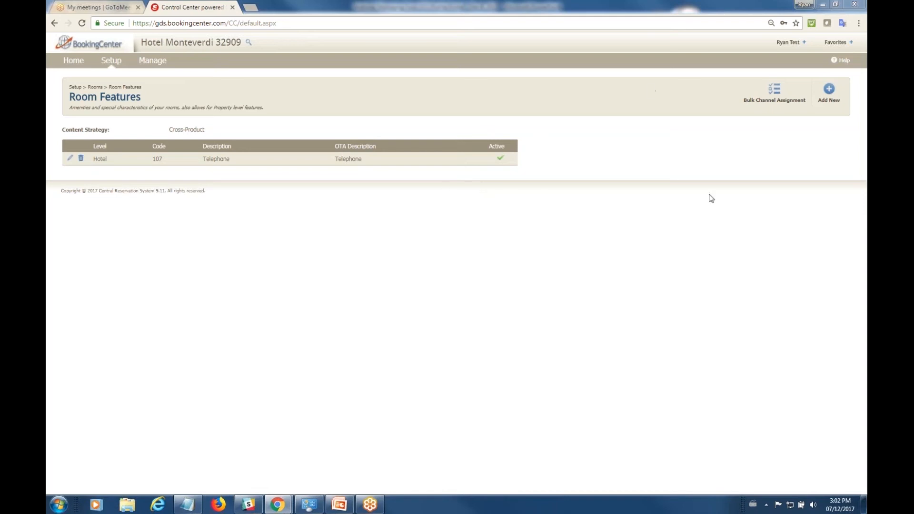
# Start a new room feature and set its OTA Description to High speed wireless (RMA 226)
pyautogui.click(829, 90)
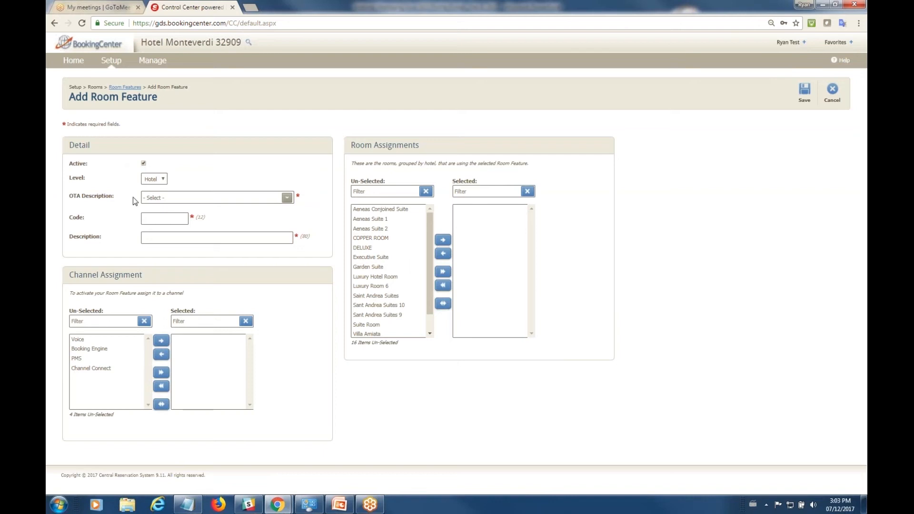
pyautogui.click(287, 197)
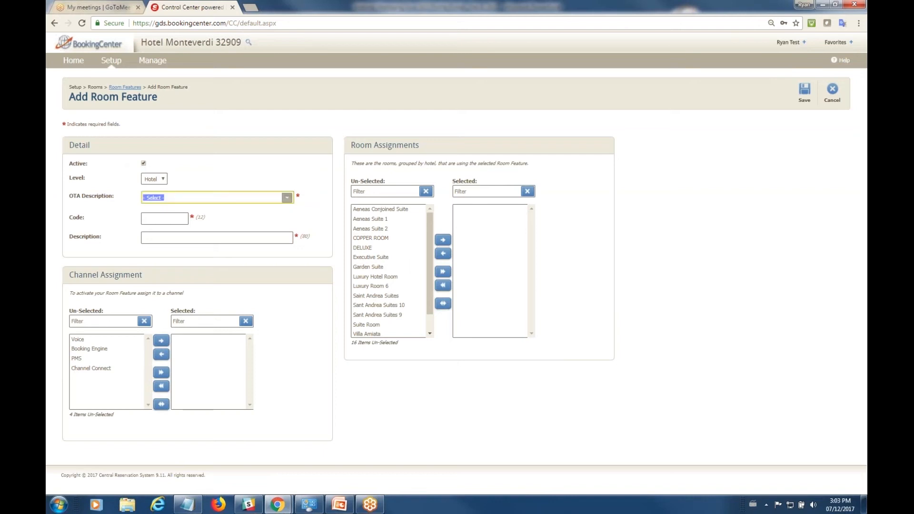
pyautogui.click(288, 199)
pyautogui.click(288, 199)
pyautogui.click(287, 198)
pyautogui.scroll(-5, 294, 222)
pyautogui.moveTo(293, 225); pyautogui.dragTo(294, 258)
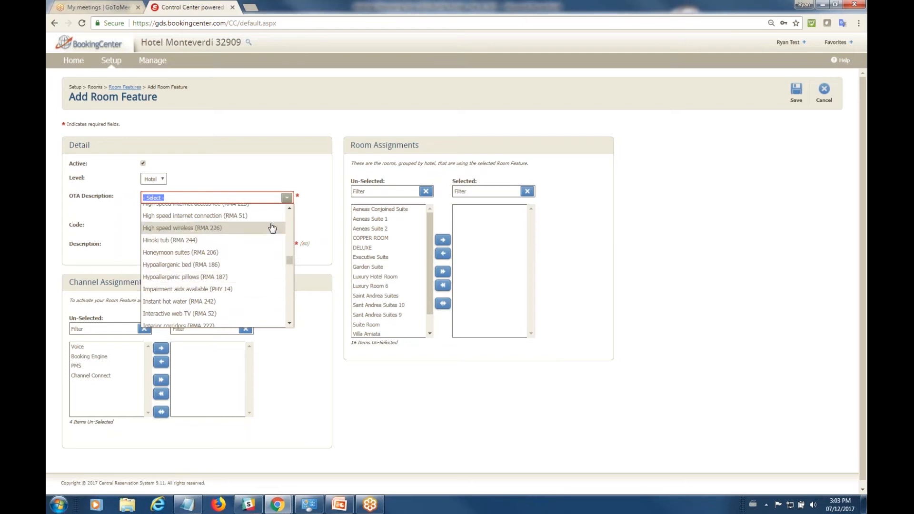
pyautogui.click(272, 227)
pyautogui.press('Tab')
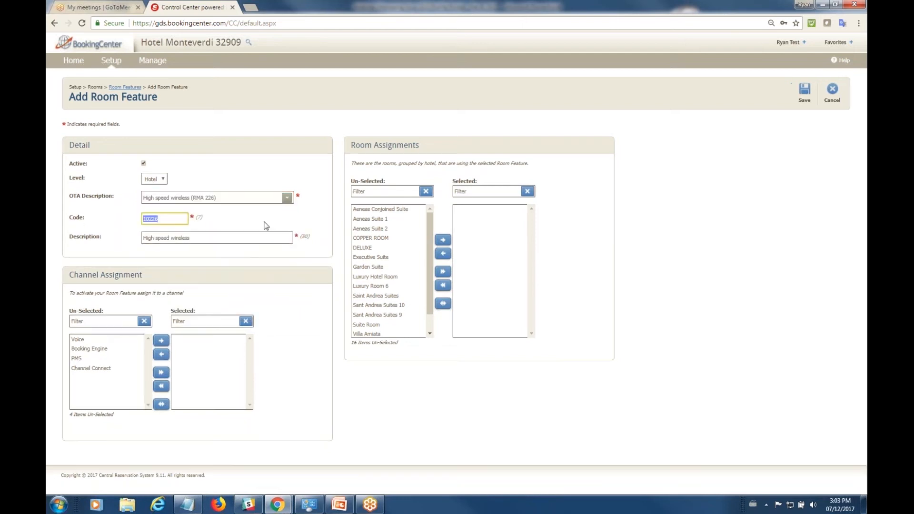
pyautogui.press('Tab')
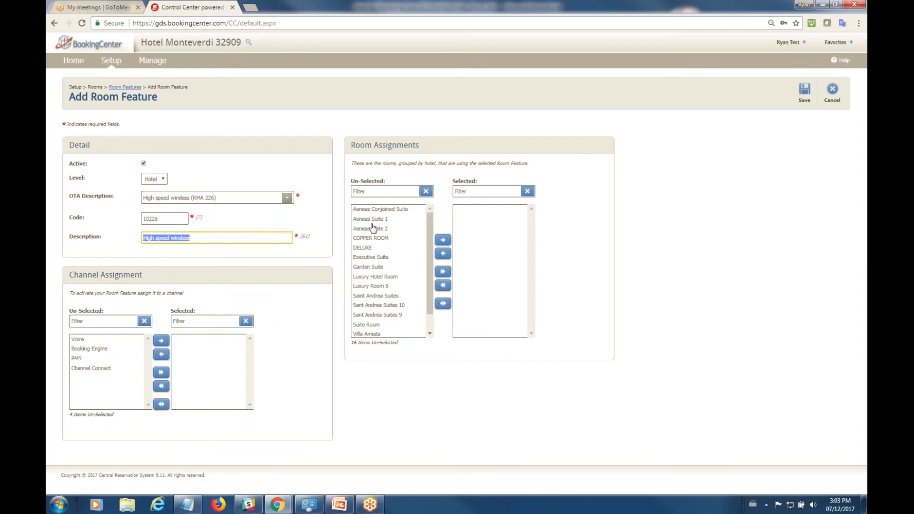
# Assign the High speed wireless feature to all rooms, and return to the Room Features list without saving
pyautogui.moveTo(434, 225)
pyautogui.mouseDown()
pyautogui.moveTo(433, 243)
pyautogui.moveTo(435, 216)
pyautogui.mouseUp()
pyautogui.click(400, 210)
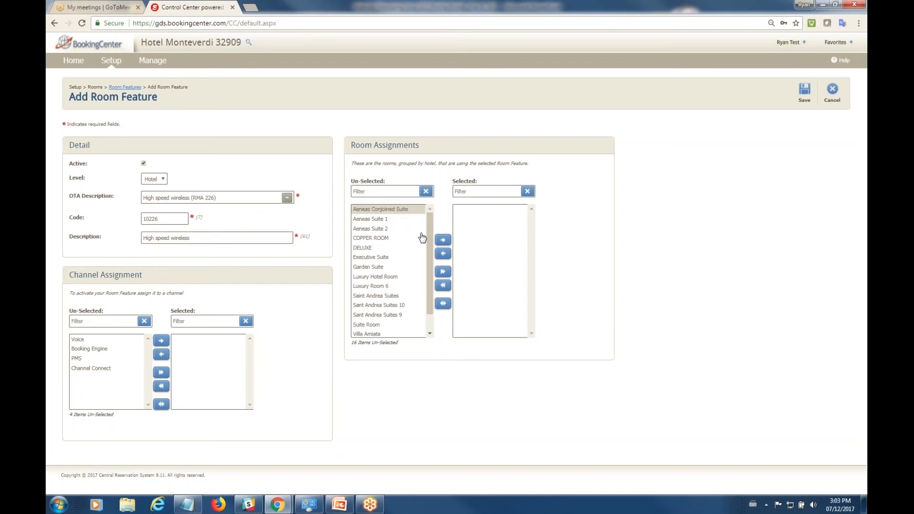
pyautogui.click(444, 241)
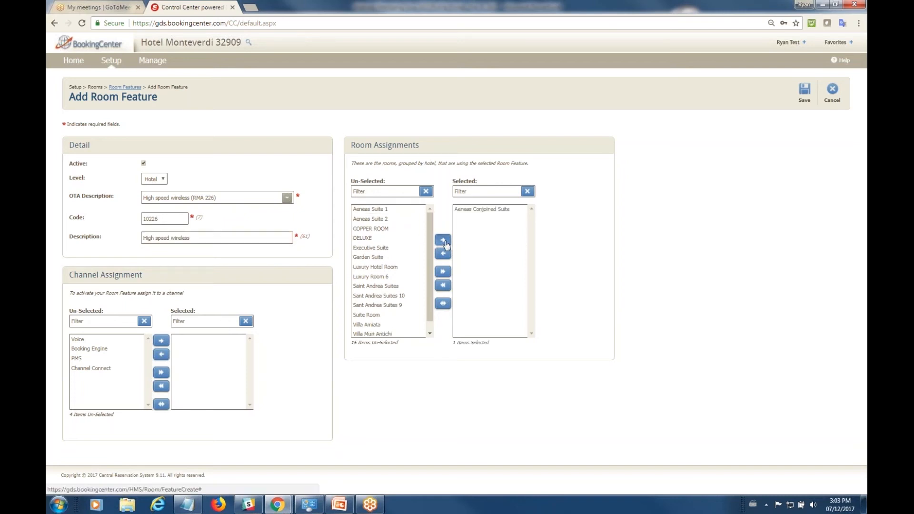
pyautogui.click(380, 218)
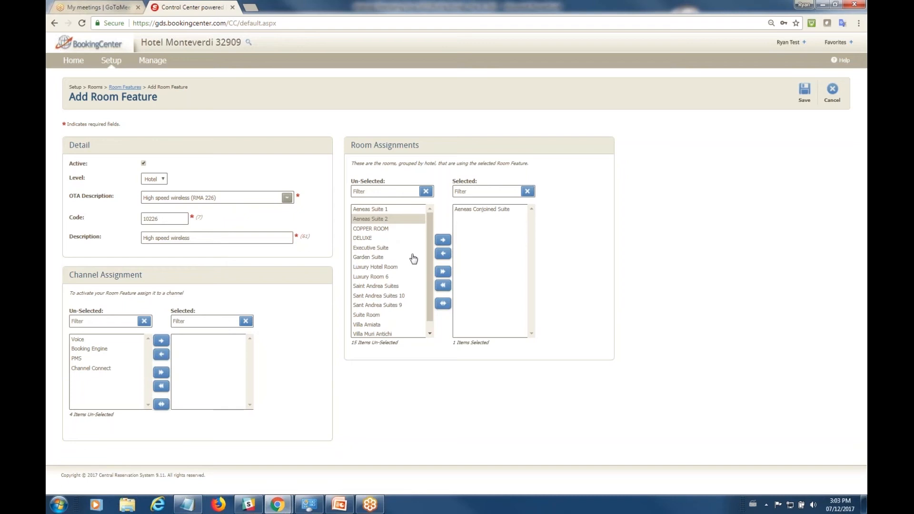
pyautogui.scroll(-1, 430, 295)
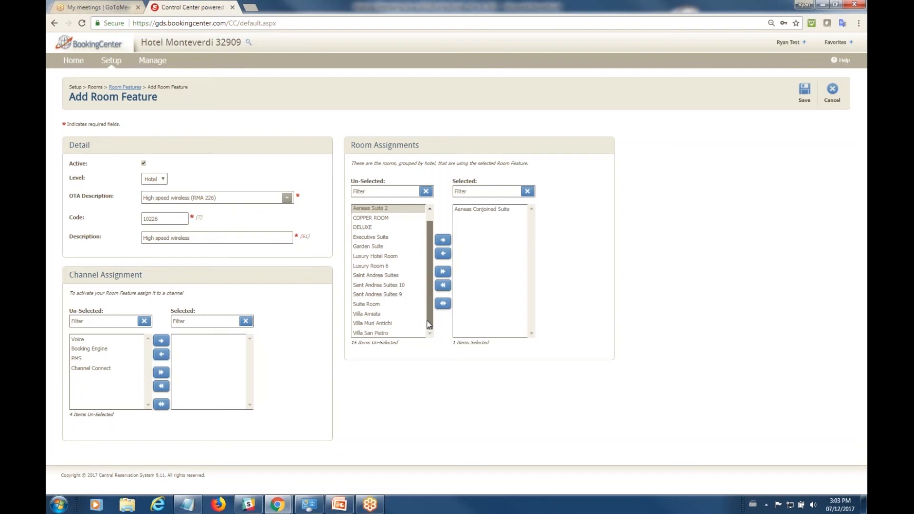
pyautogui.keyDown('shift'); pyautogui.click(388, 333); pyautogui.keyUp('shift')
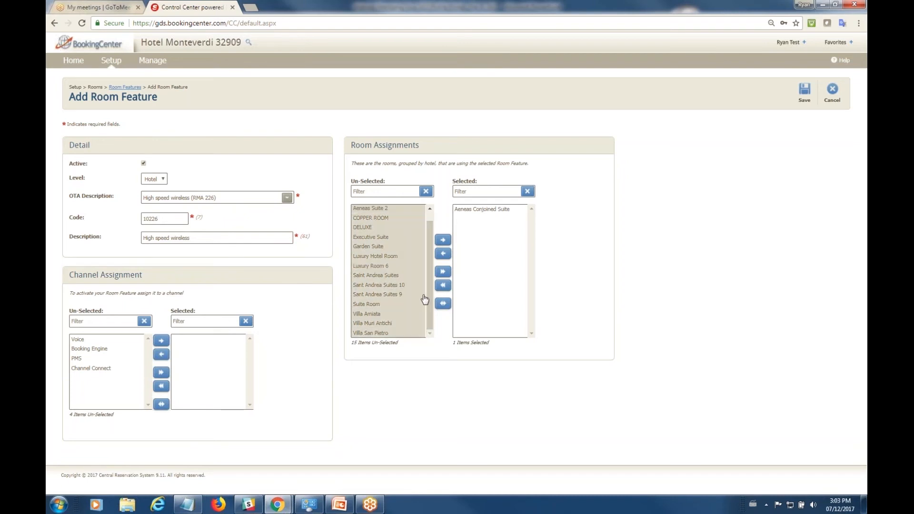
pyautogui.click(443, 240)
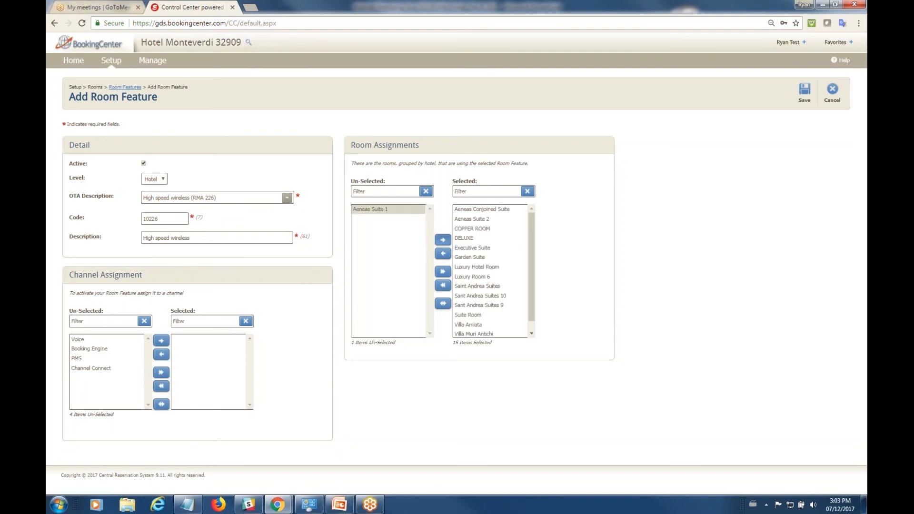
pyautogui.click(442, 240)
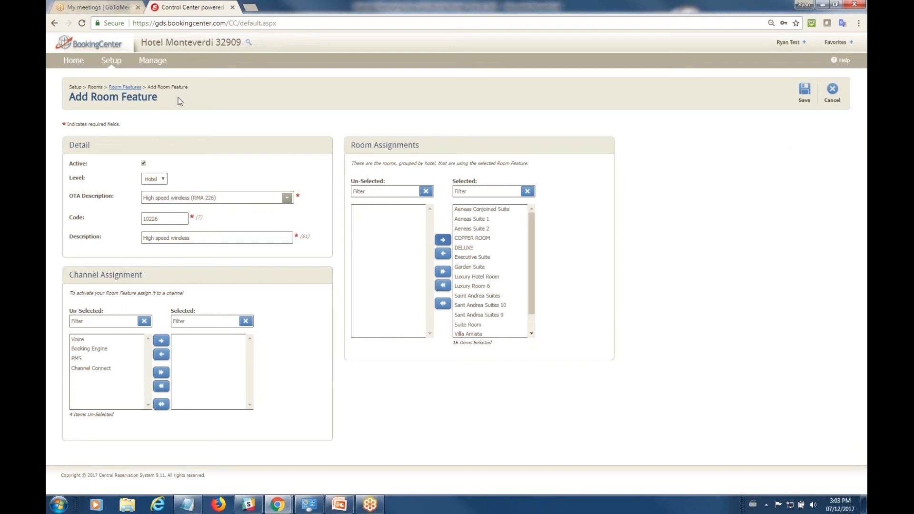
pyautogui.click(122, 88)
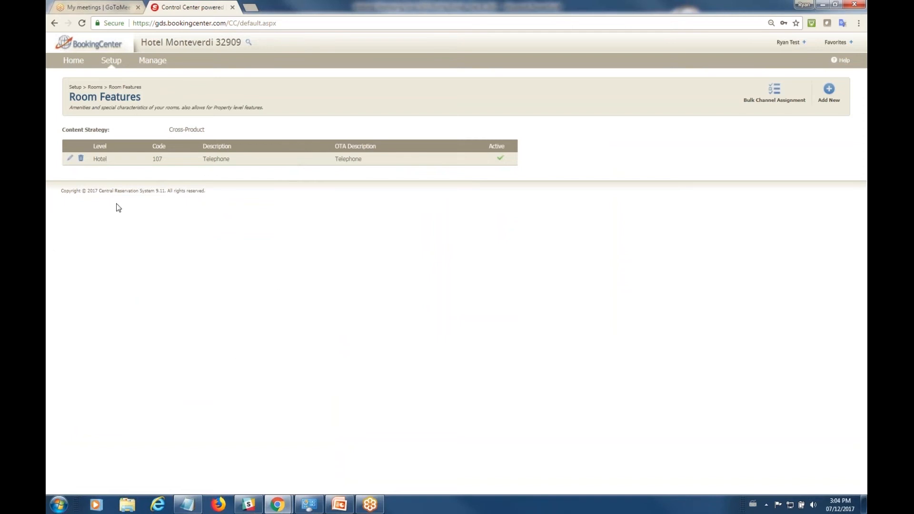
# Open the Telephone room feature for editing and remove Aeneas Suite 2 from its assigned rooms
pyautogui.click(70, 158)
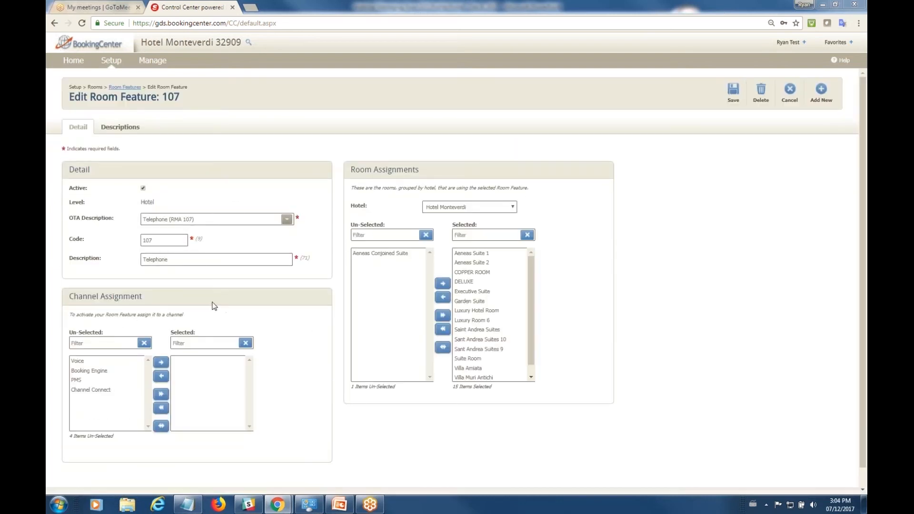
pyautogui.click(471, 264)
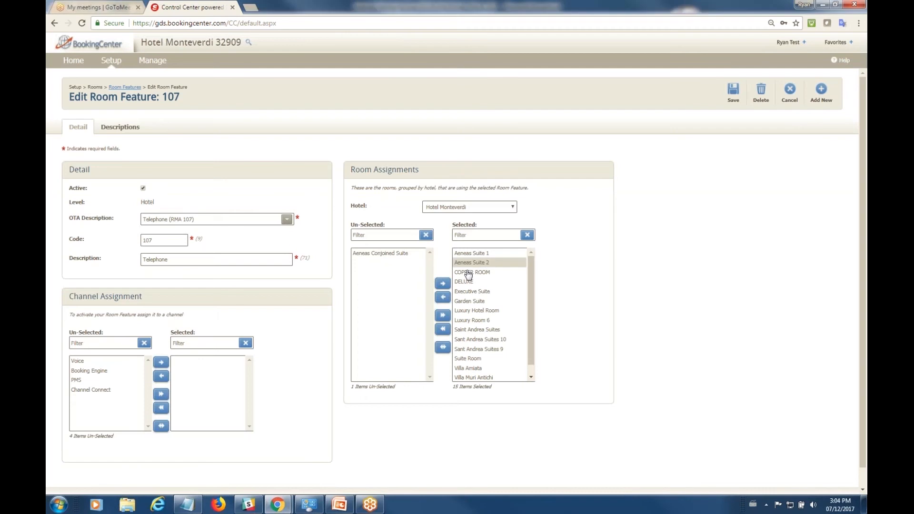
pyautogui.click(443, 297)
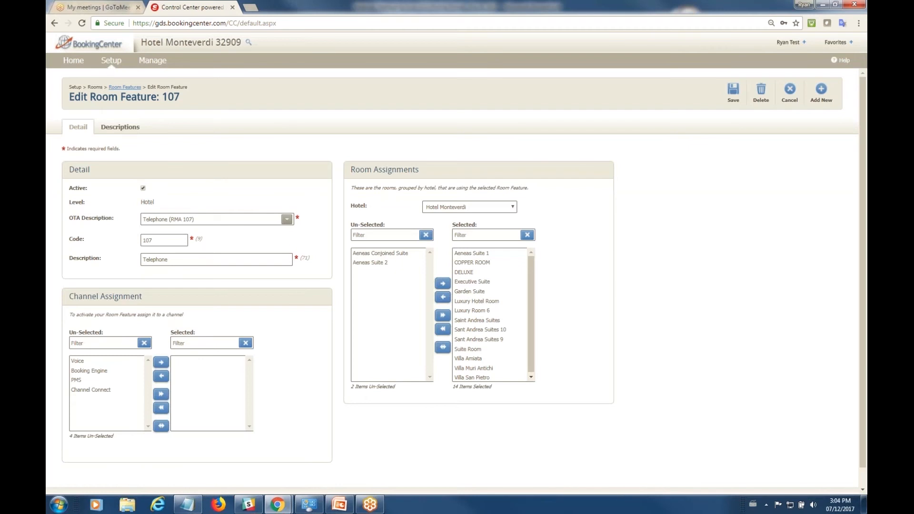
# Open the Room Views page in the rooms setup and browse its OTA Description options
pyautogui.click(110, 61)
pyautogui.moveTo(115, 89)
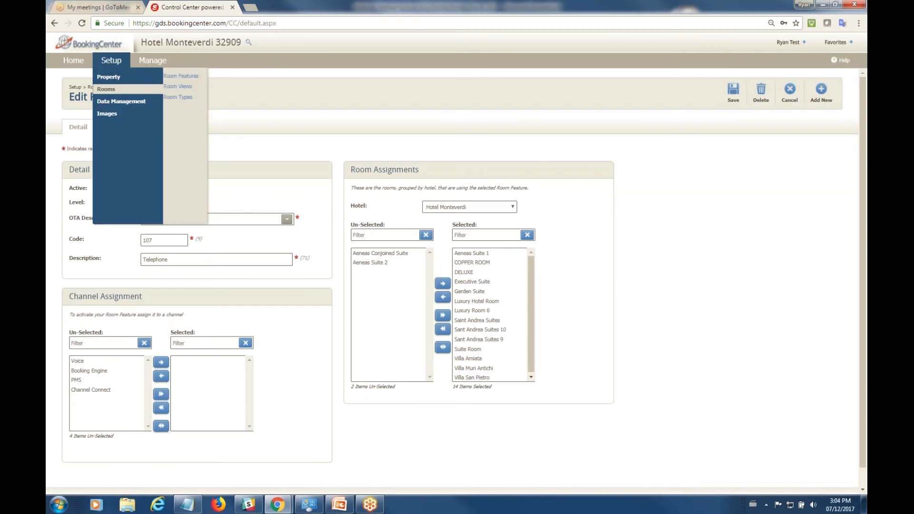
pyautogui.click(184, 87)
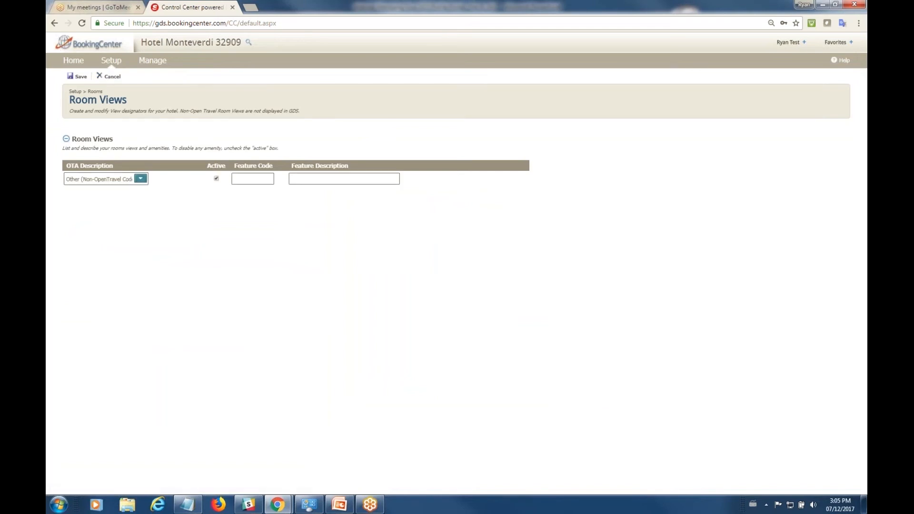
pyautogui.click(141, 179)
pyautogui.moveTo(145, 207); pyautogui.dragTo(146, 187)
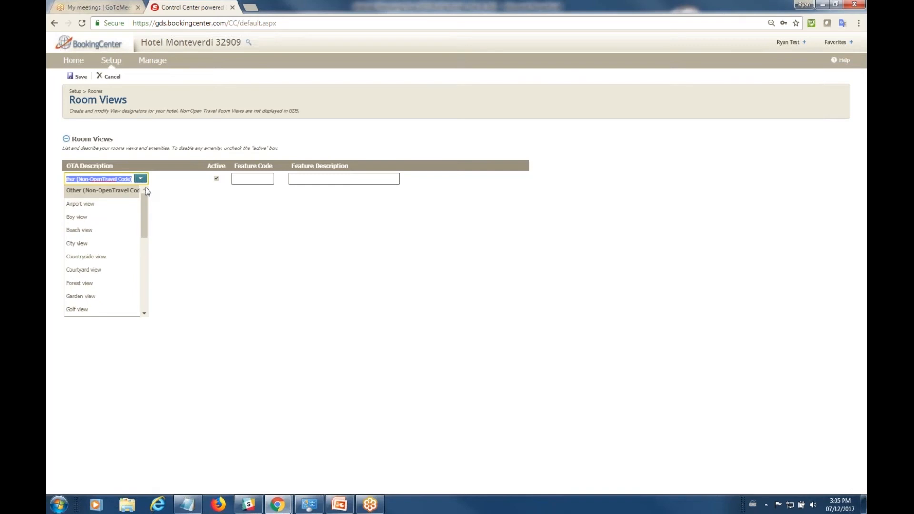
# Choose Bay view as the new room view's OTA Description, browse the other options, and discard the entry without saving
pyautogui.click(116, 225)
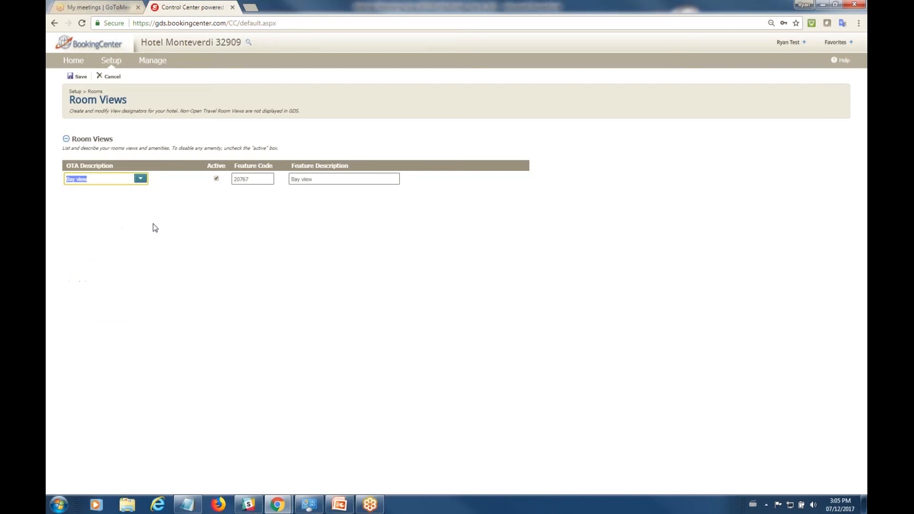
pyautogui.click(143, 181)
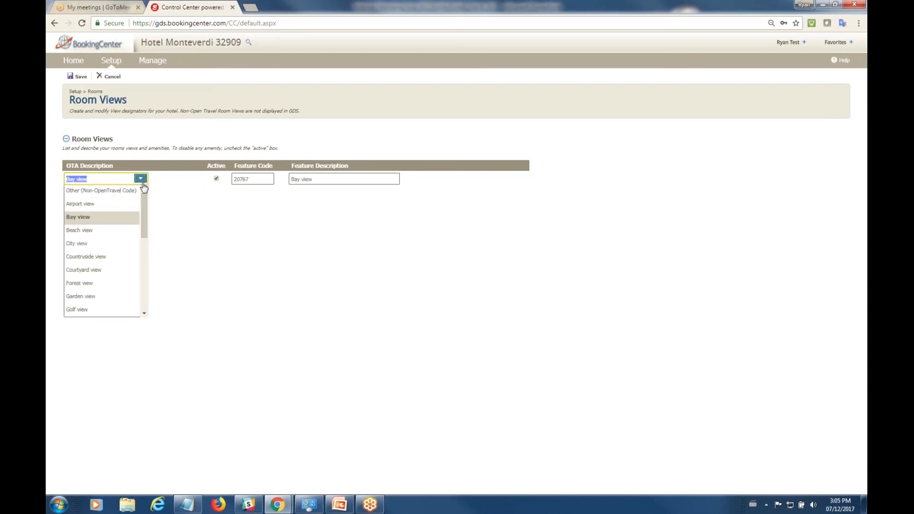
pyautogui.moveTo(144, 217); pyautogui.dragTo(147, 174)
pyautogui.click(187, 113)
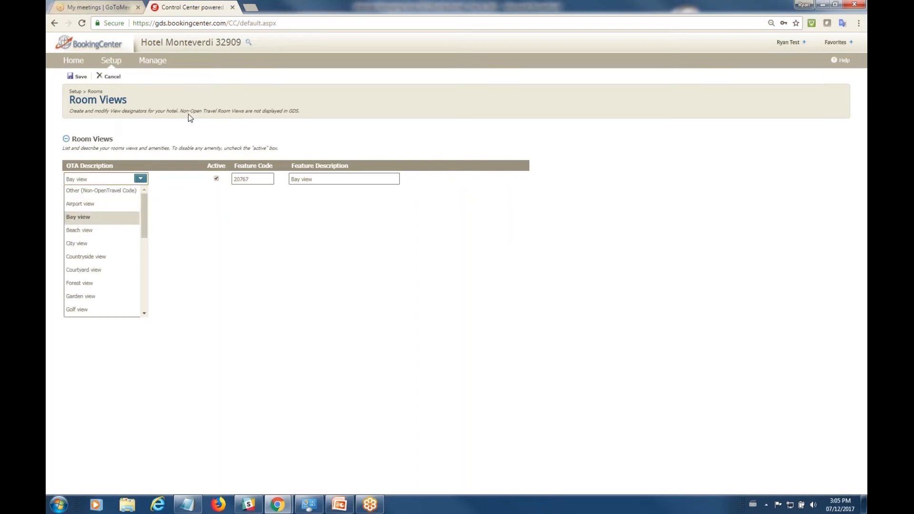
pyautogui.click(110, 78)
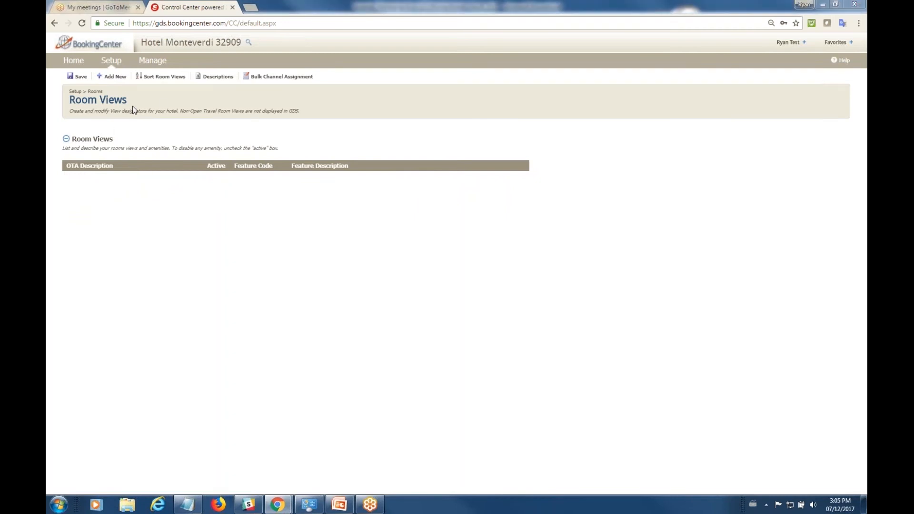
# Open the Room Types list in the rooms setup and show 20 entries per page
pyautogui.click(111, 61)
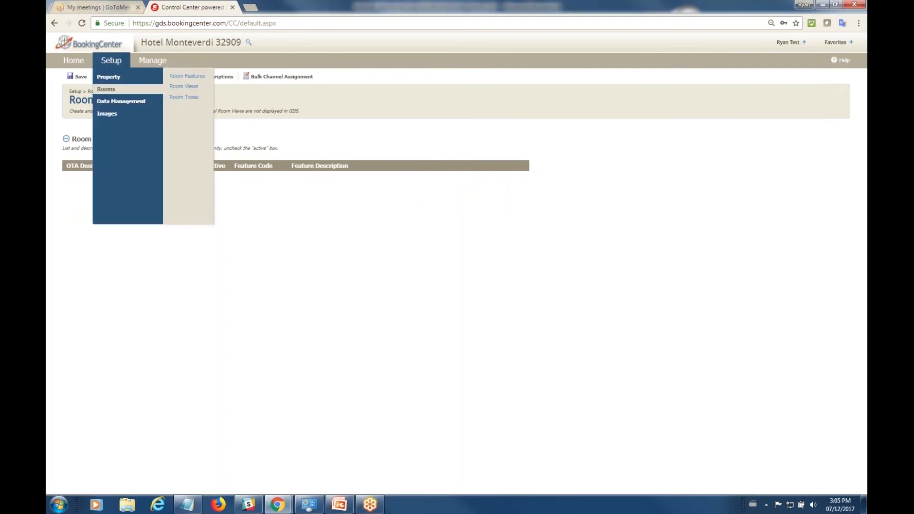
pyautogui.click(182, 97)
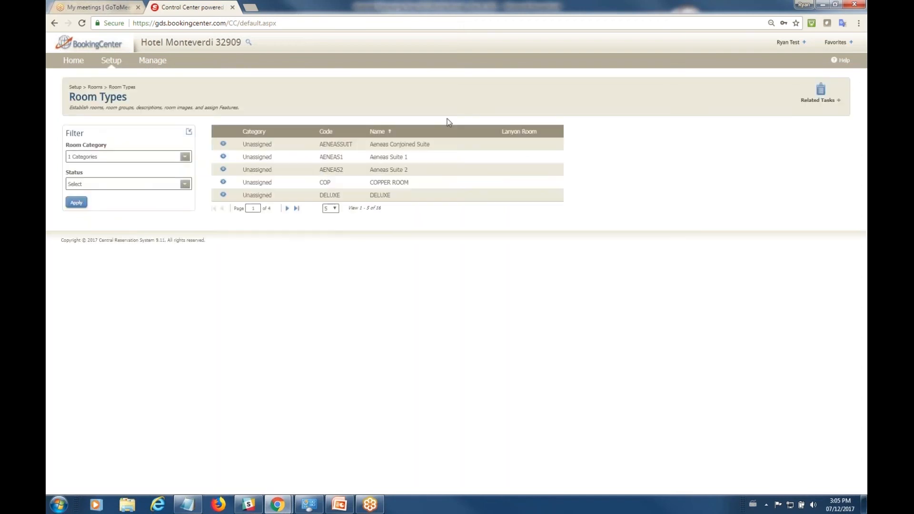
pyautogui.click(330, 238)
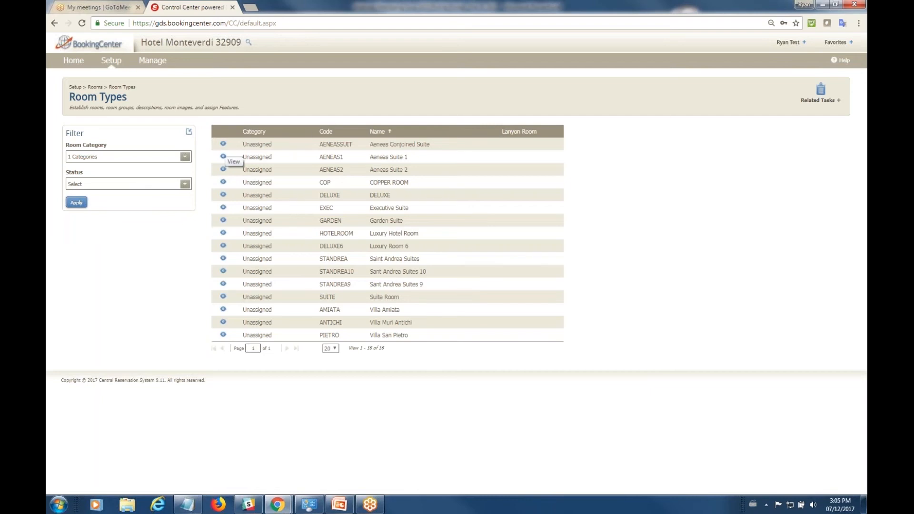
# Open the Aeneas Conjoined Suite room type and view its Mr and Mrs Smith channel descriptions in English - US
pyautogui.click(223, 157)
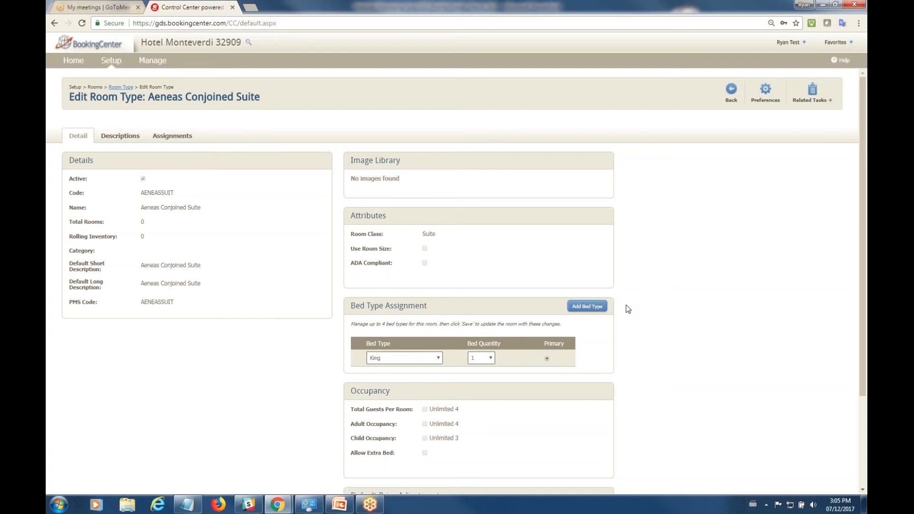
pyautogui.click(120, 138)
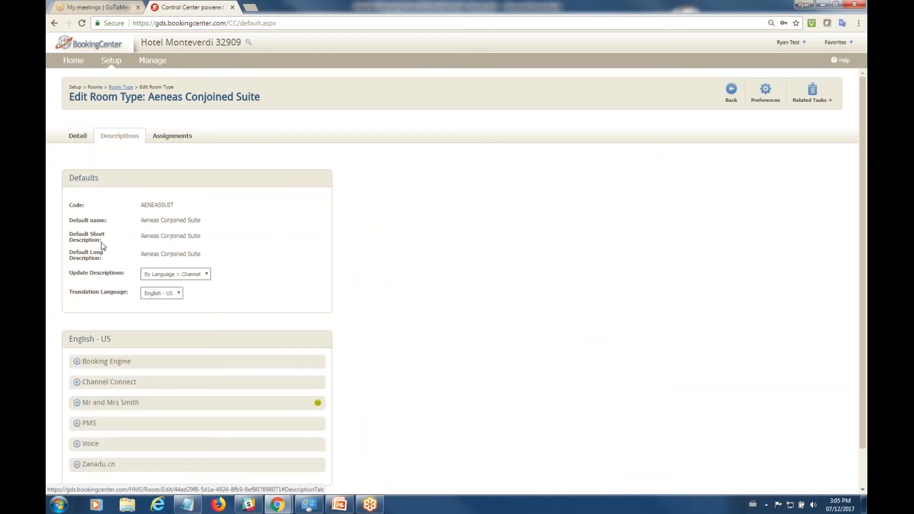
pyautogui.click(77, 403)
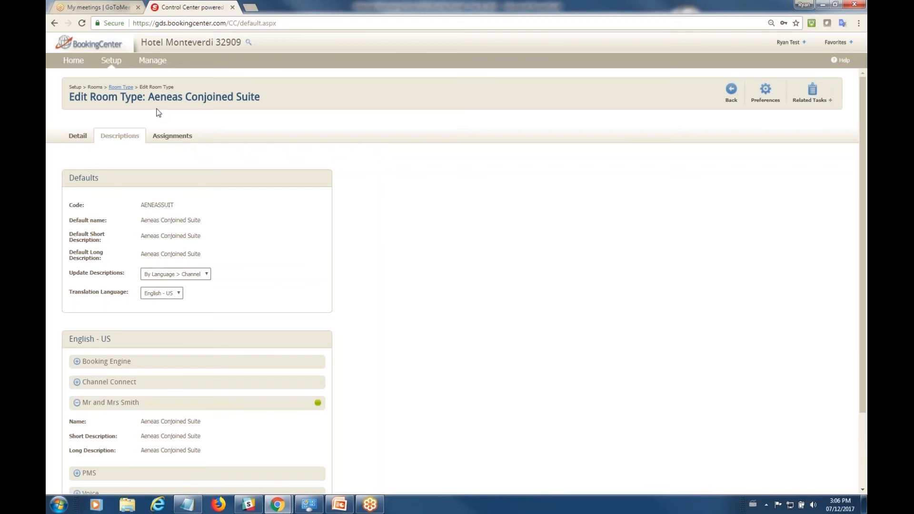
# Open the Airports page in the data management setup
pyautogui.click(113, 62)
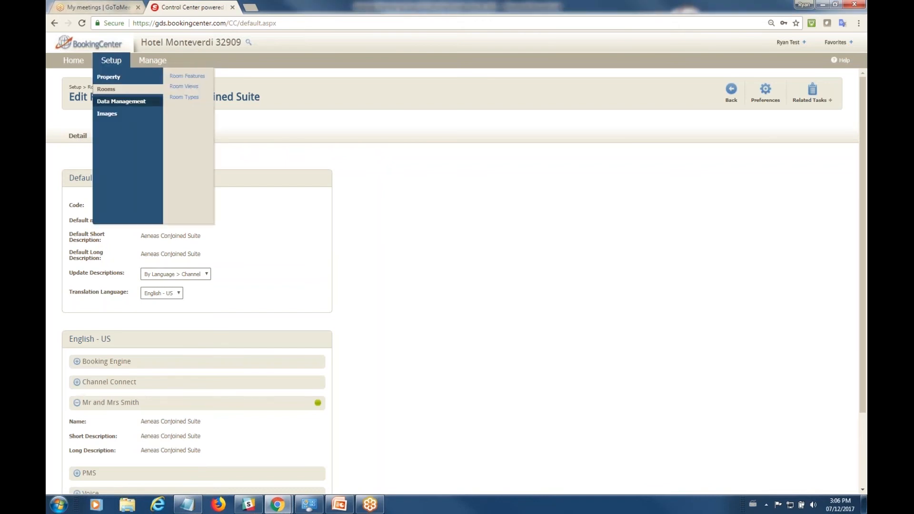
pyautogui.moveTo(115, 105)
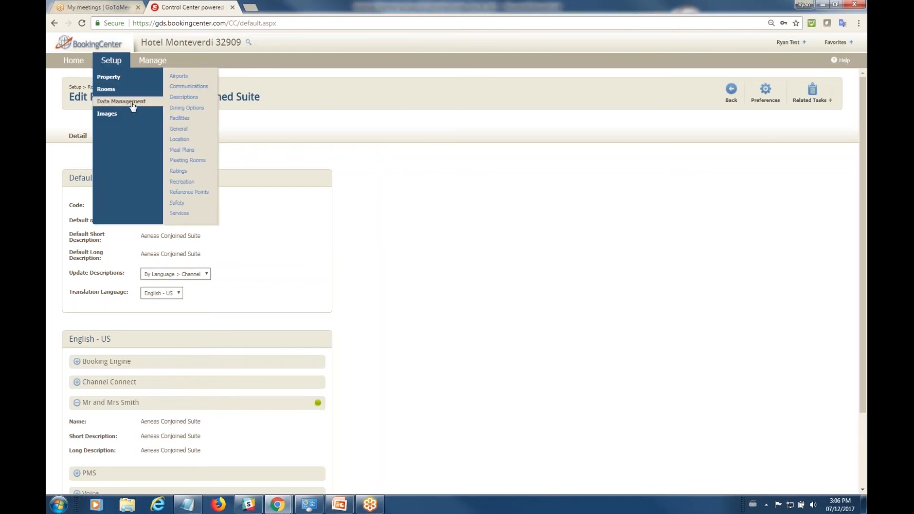
pyautogui.click(184, 79)
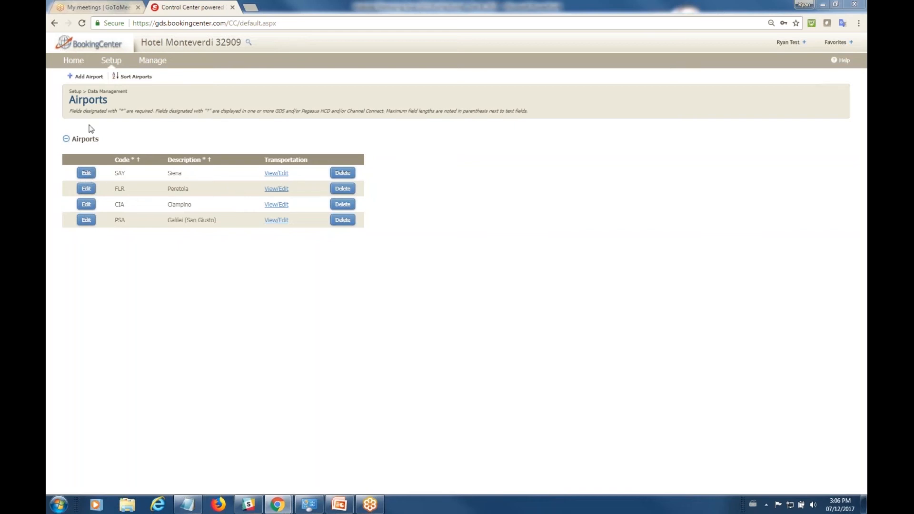
# Try to add an airport, and view the edit form of the Siena (SAY) airport without changing it
pyautogui.click(86, 76)
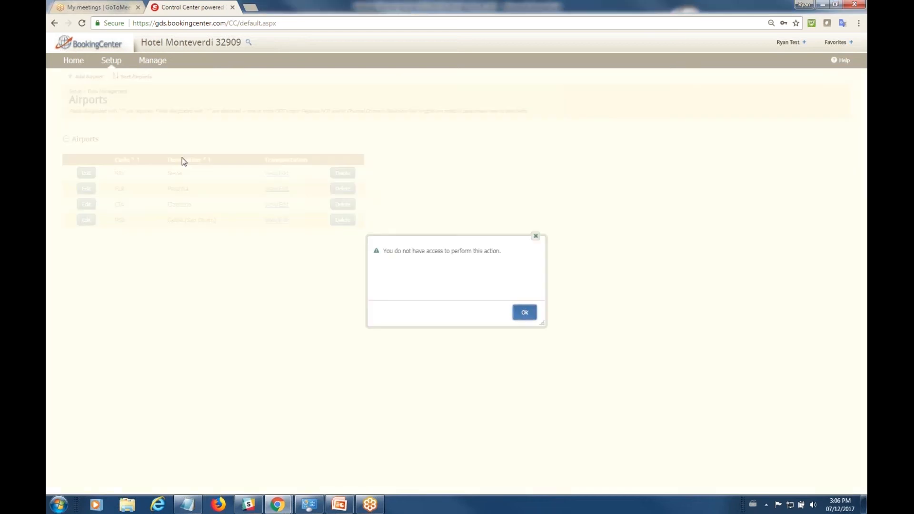
pyautogui.click(535, 236)
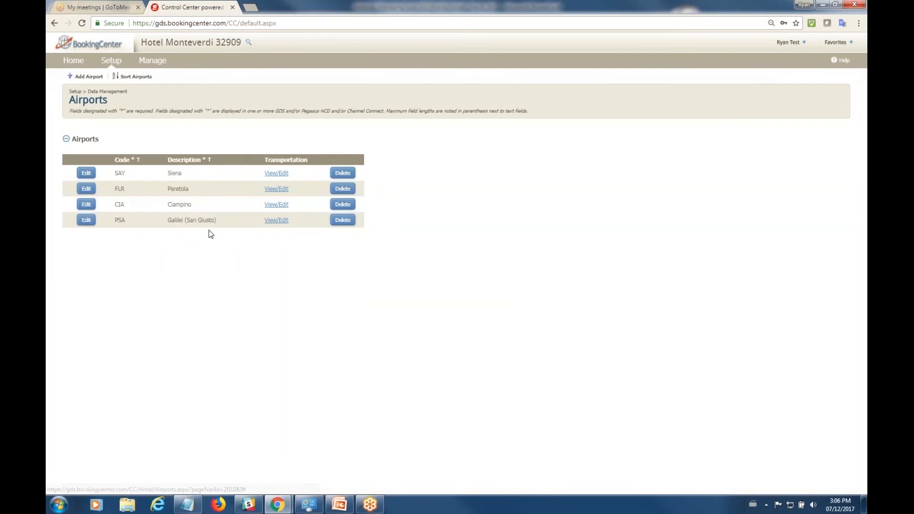
pyautogui.click(87, 174)
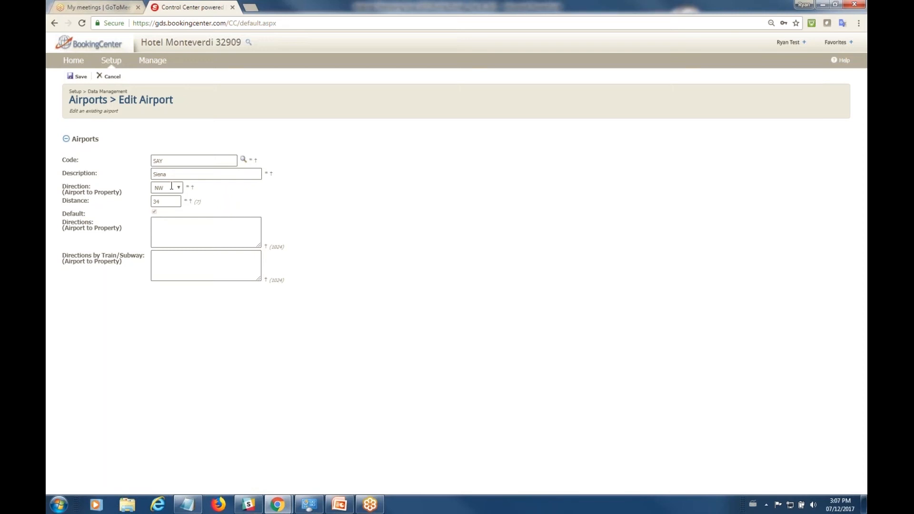
pyautogui.click(112, 77)
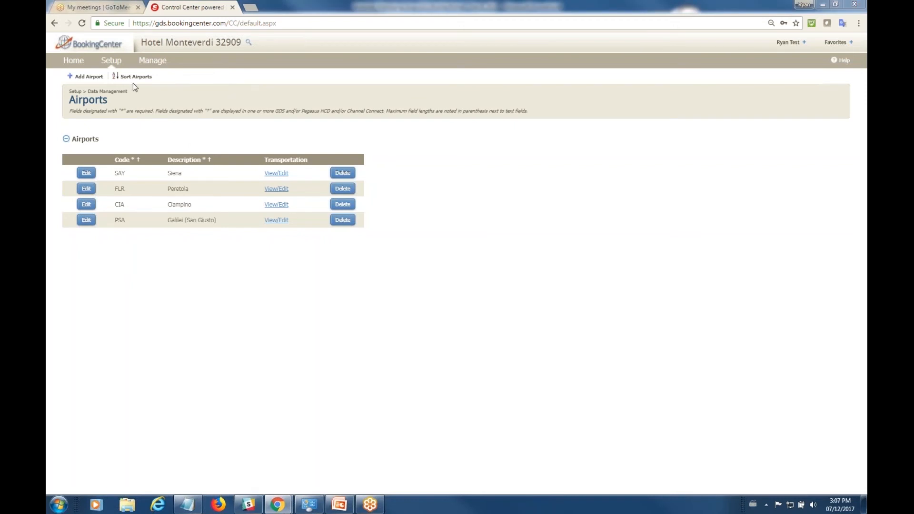
# Open the Communications page in the data management setup and look through its phone and guest room data connection services
pyautogui.click(111, 61)
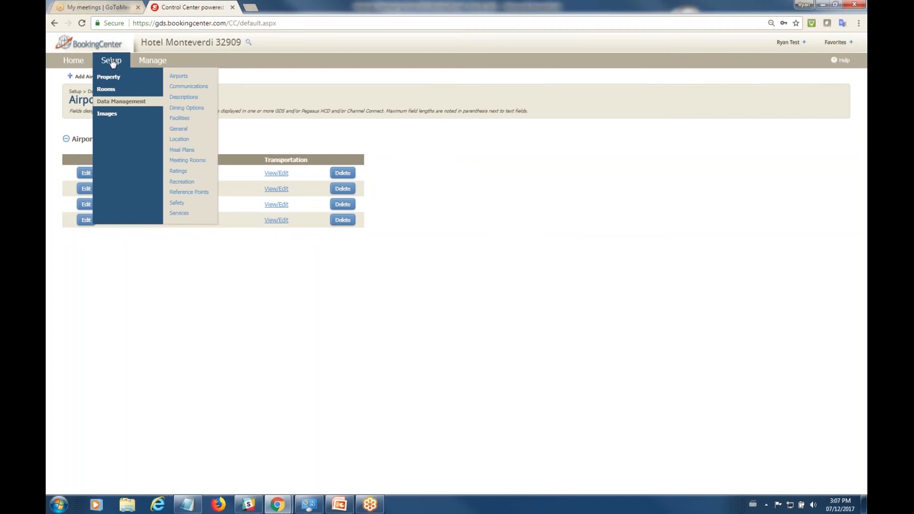
pyautogui.click(185, 88)
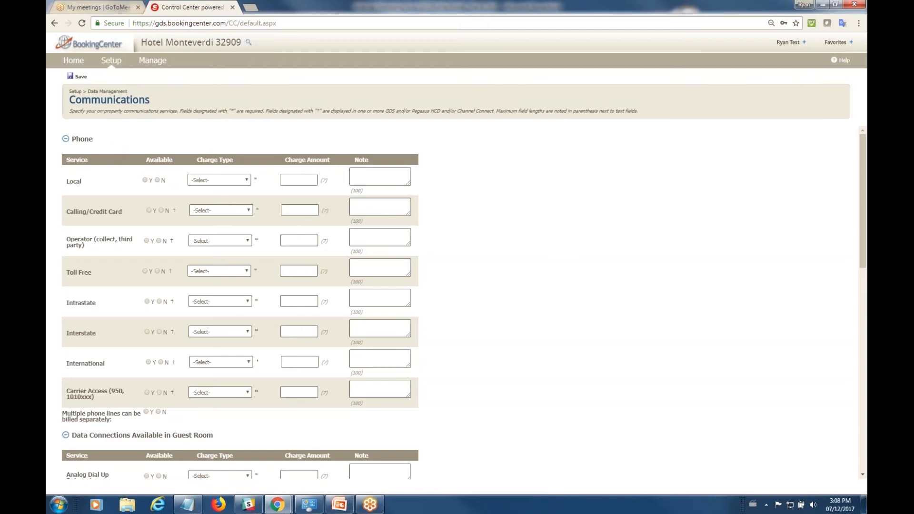
pyautogui.scroll(-4, 497, 254)
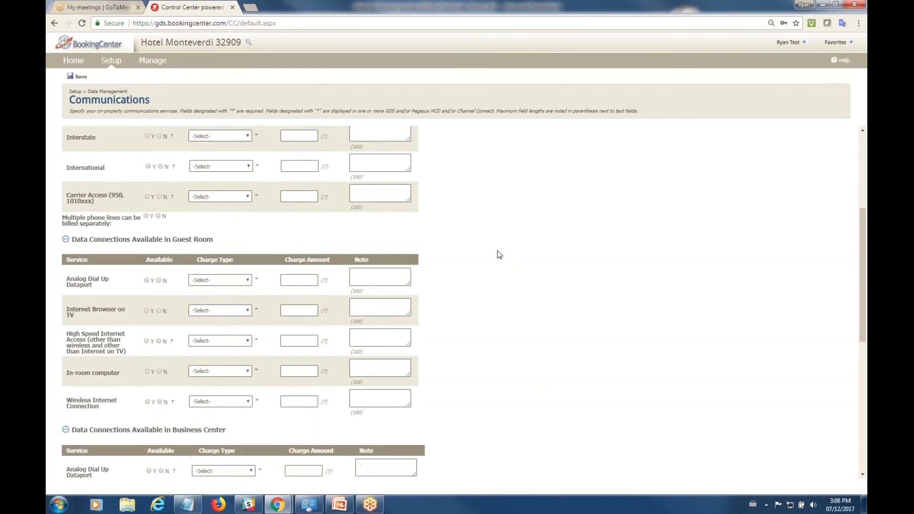
pyautogui.scroll(-2, 497, 253)
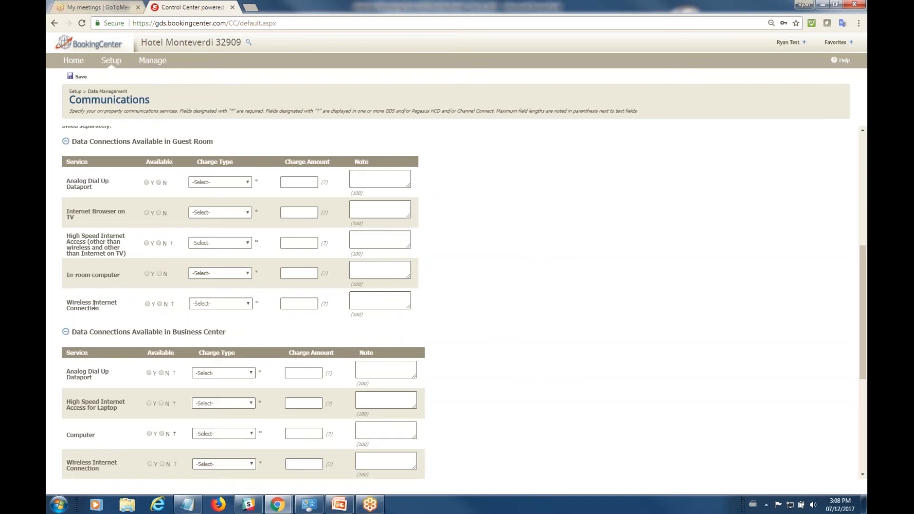
# Mark the guest room Wireless Internet Connection as available and set its charge type to Complimentary to All
pyautogui.click(148, 304)
pyautogui.click(239, 307)
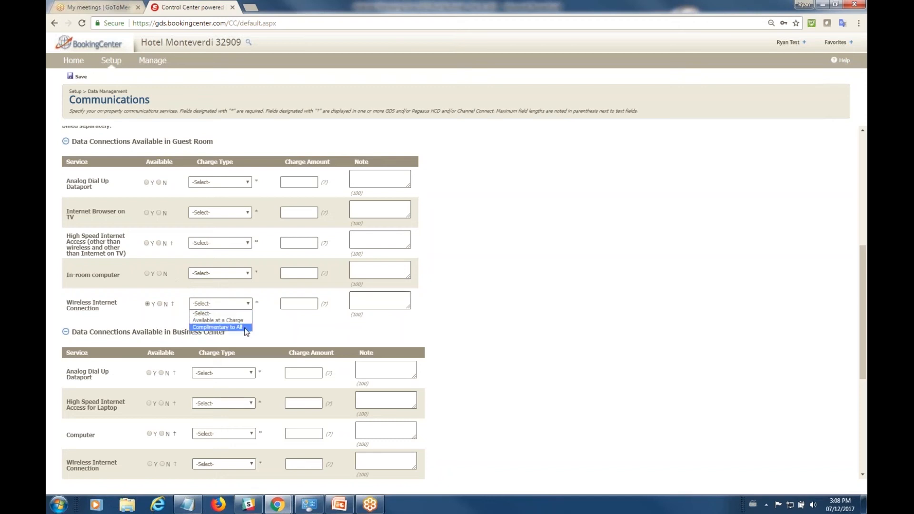
pyautogui.click(246, 321)
pyautogui.click(288, 304)
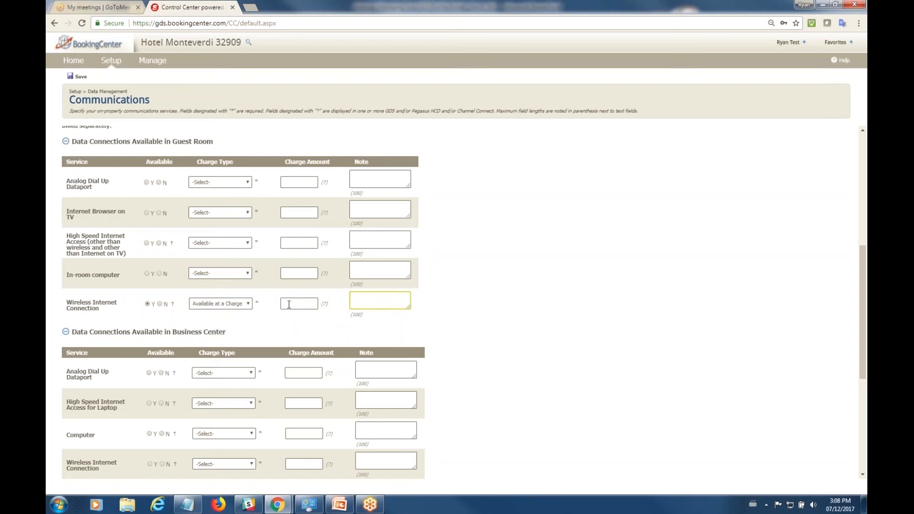
pyautogui.click(237, 304)
pyautogui.click(241, 328)
# Examine the business center, public area and E-Services sections of the Communications page
pyautogui.scroll(-5, 472, 325)
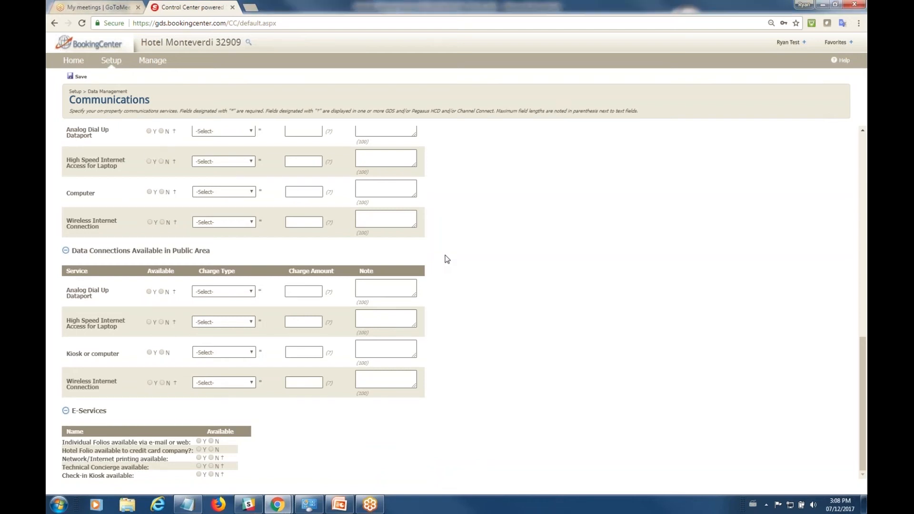
pyautogui.scroll(3, 446, 259)
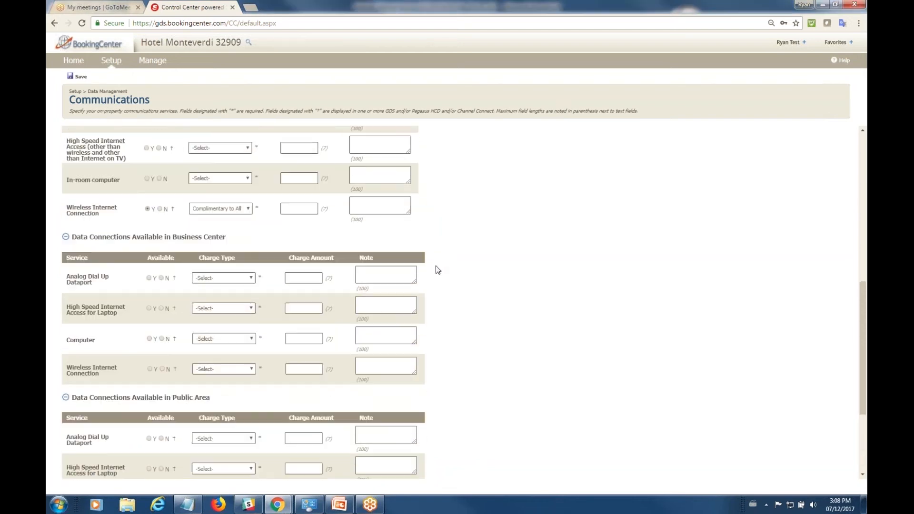
pyautogui.scroll(1, 218, 244)
pyautogui.scroll(7, 218, 243)
pyautogui.scroll(1, 165, 253)
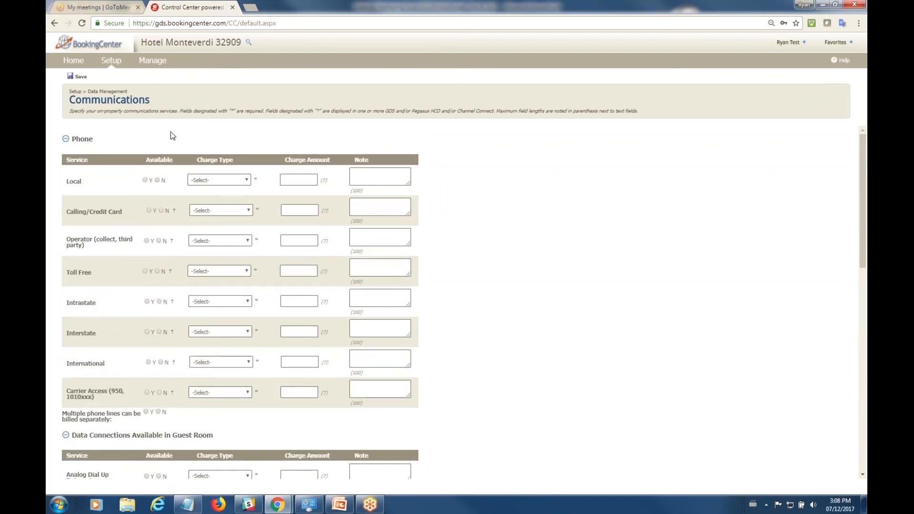
# Open the data management Descriptions page and view the Facilities, Property Description Short/Seamless and Services texts
pyautogui.moveTo(112, 64)
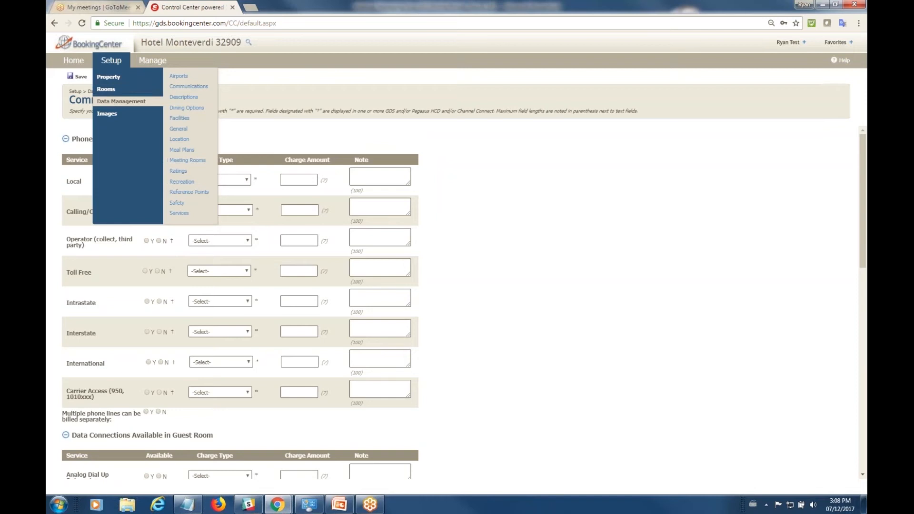
pyautogui.click(184, 97)
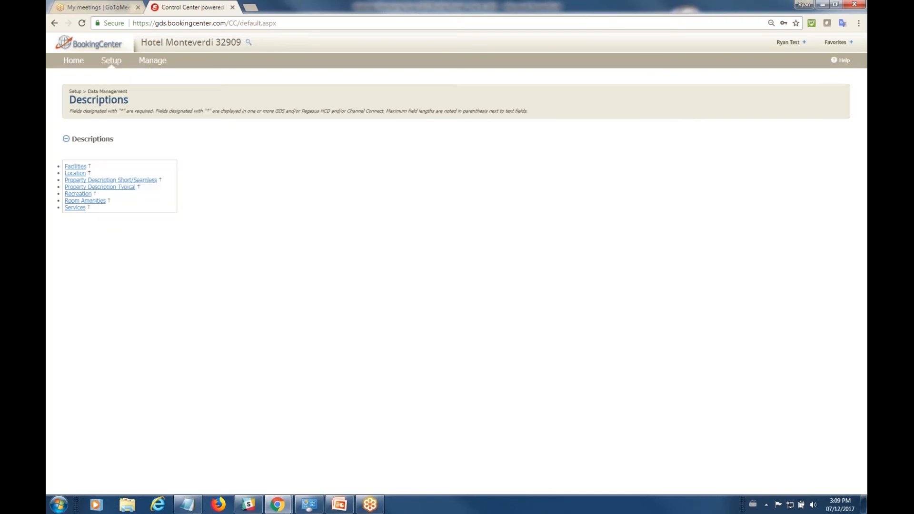
pyautogui.click(79, 167)
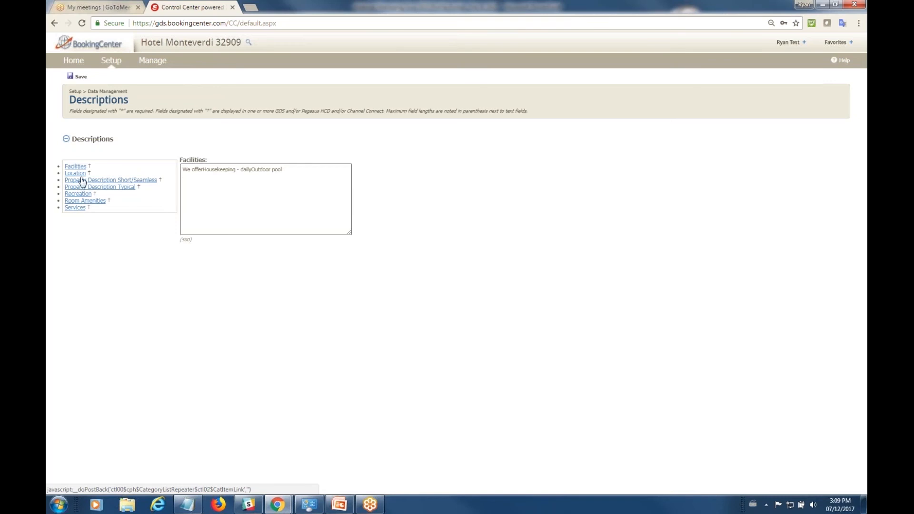
pyautogui.click(109, 181)
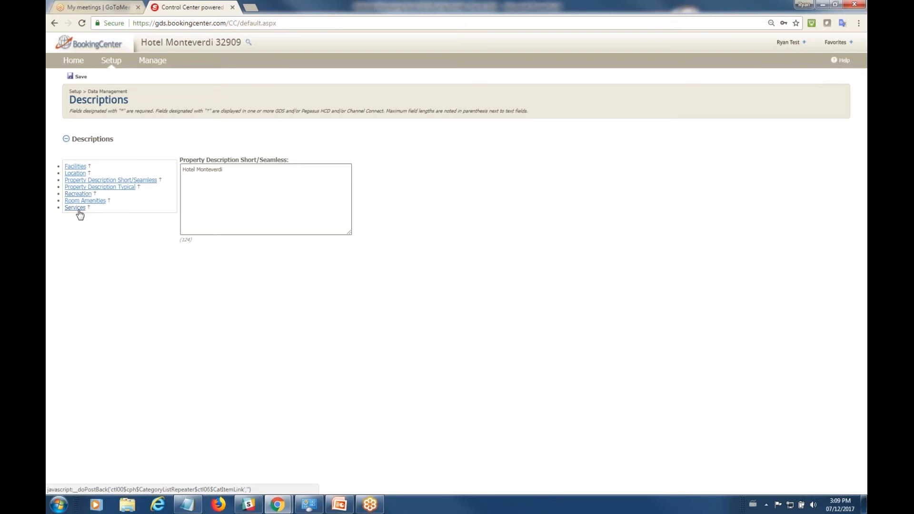
pyautogui.click(75, 208)
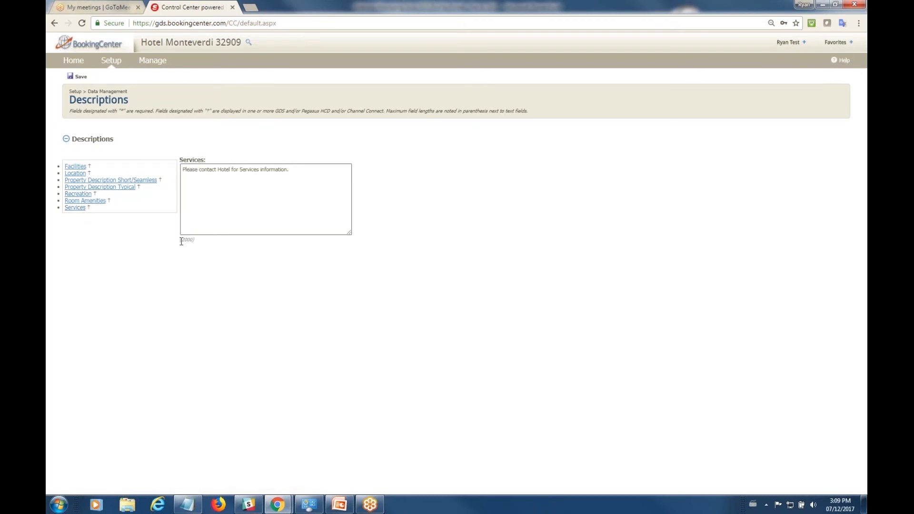
# Check the Services description's character limit, add "kjkj %" after a blank line, and try to save it
pyautogui.tripleClick(190, 240)
pyautogui.click(212, 250)
pyautogui.click(296, 169)
pyautogui.press('Return')
pyautogui.press('Return')
pyautogui.write('kjkj')
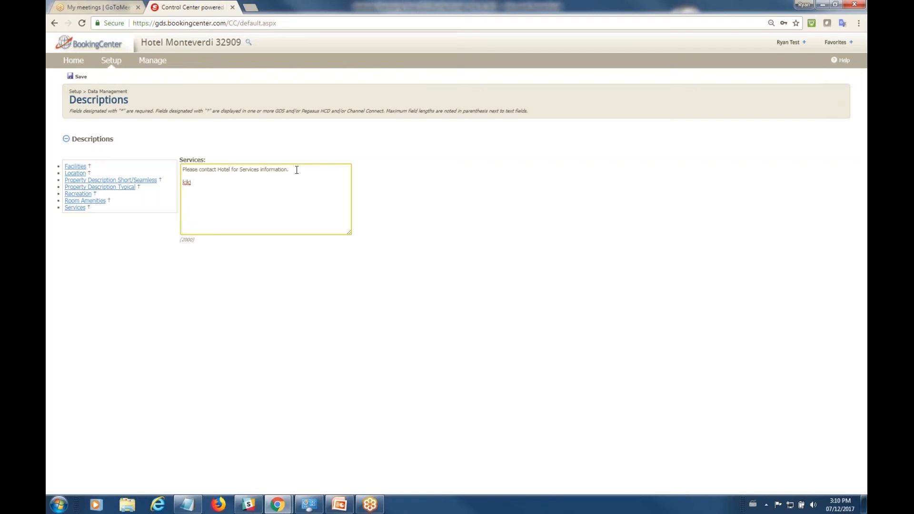
pyautogui.write('%')
pyautogui.click(77, 76)
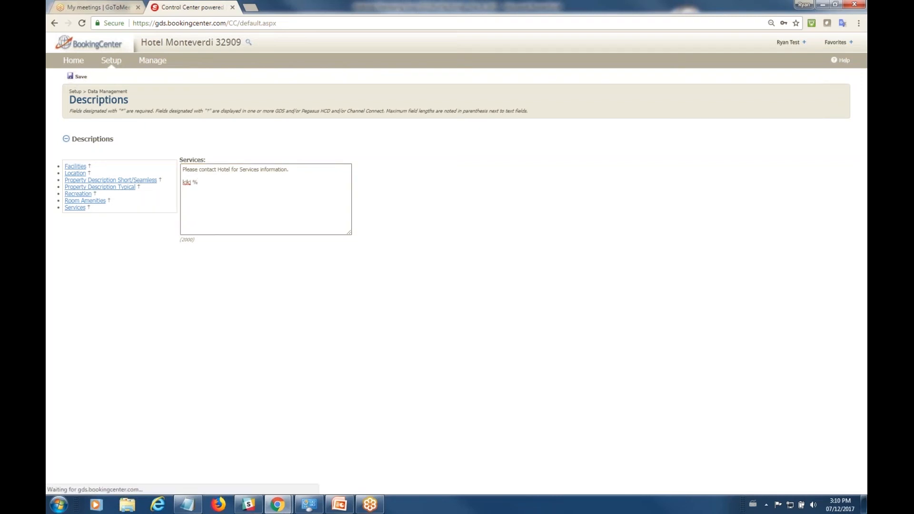
pyautogui.moveTo(62, 167); pyautogui.dragTo(195, 168)
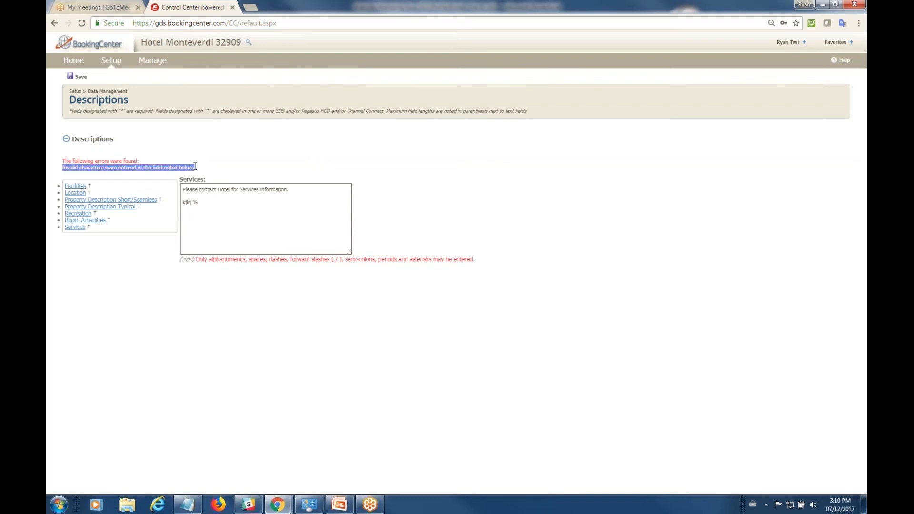
pyautogui.click(232, 171)
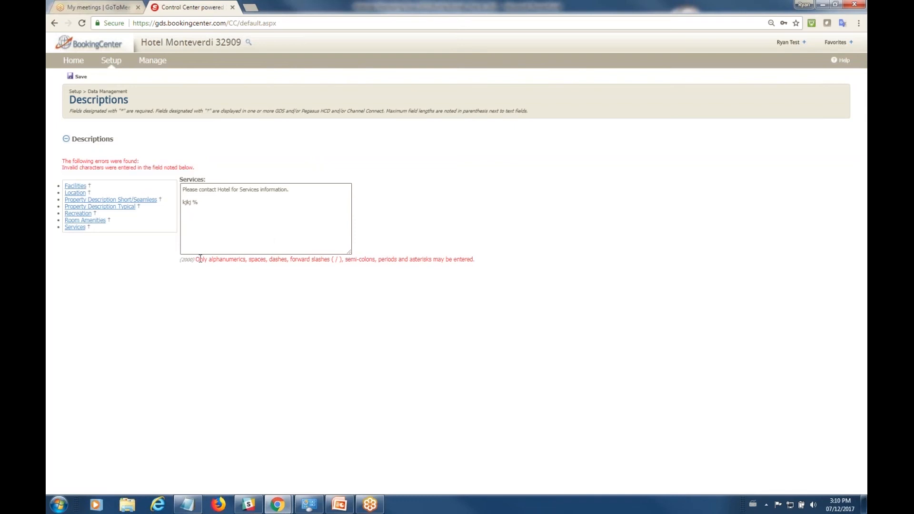
# Check which characters the Services description allows, remove the "kjkj %" text and the blank line, and save the description
pyautogui.moveTo(198, 259); pyautogui.dragTo(493, 265)
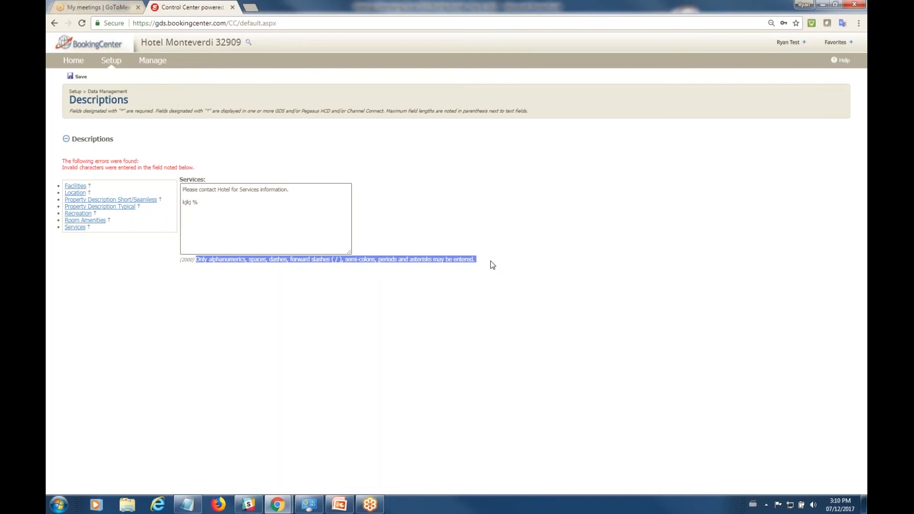
pyautogui.click(508, 265)
pyautogui.moveTo(204, 202); pyautogui.dragTo(176, 201)
pyautogui.hotkey('shift', 'Home')
pyautogui.press('BackSpace')
pyautogui.press('BackSpace')
pyautogui.press('BackSpace')
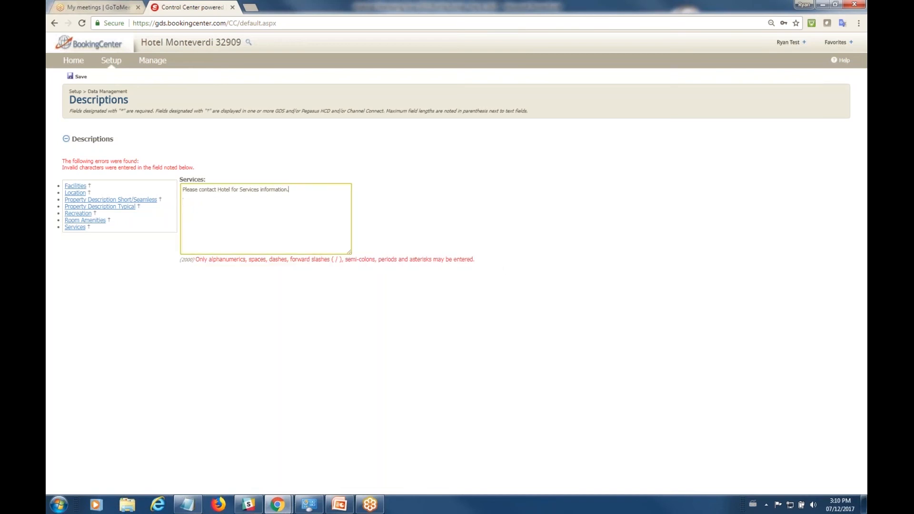
pyautogui.click(71, 76)
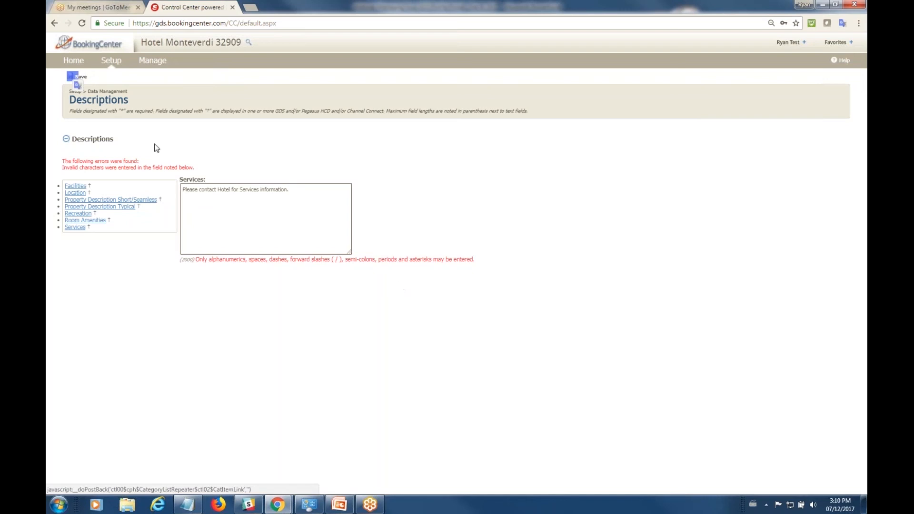
pyautogui.click(71, 76)
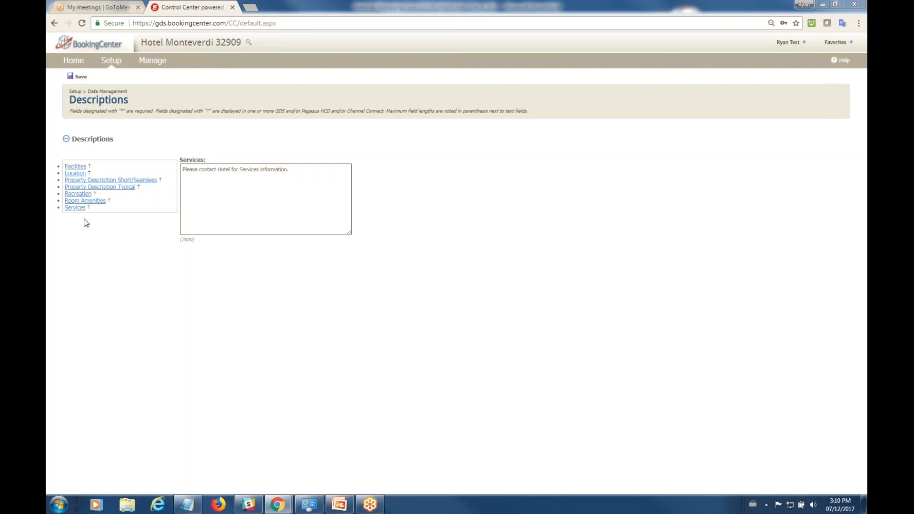
# View the Room Amenities, Recreation and Property Description Typical texts
pyautogui.click(97, 202)
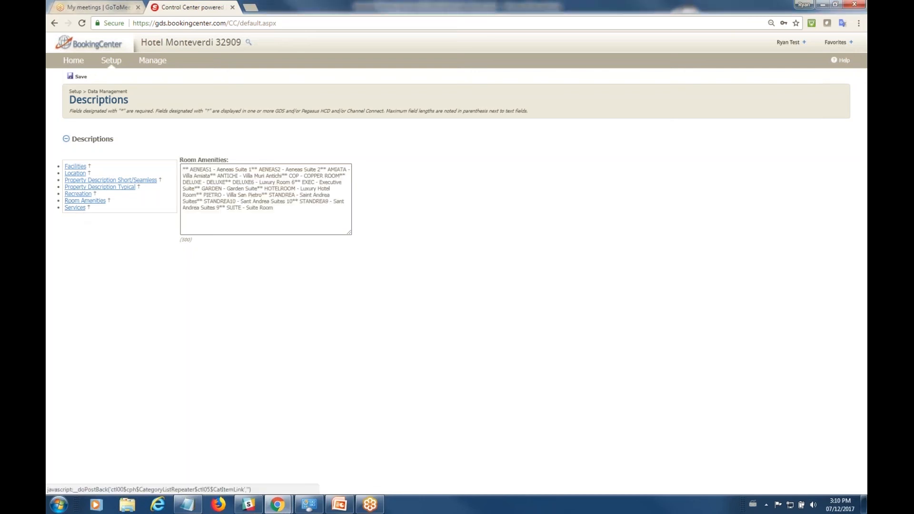
pyautogui.click(76, 195)
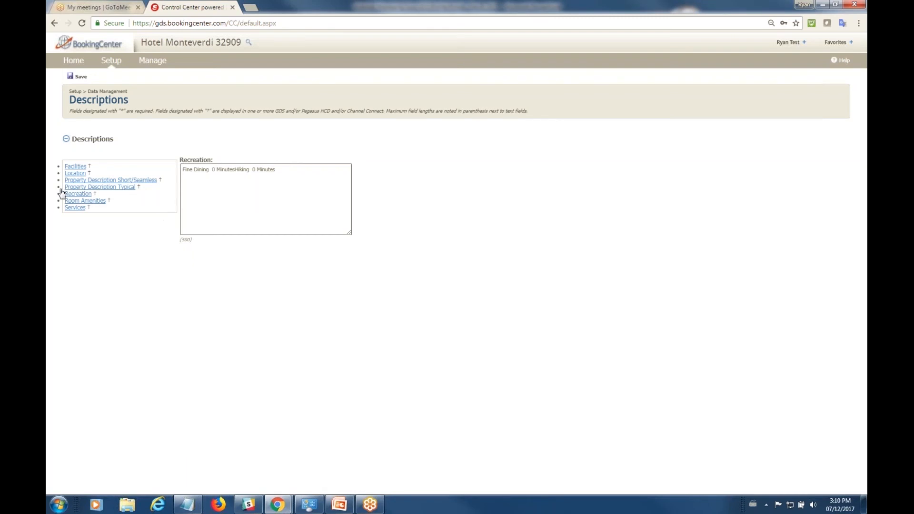
pyautogui.click(127, 187)
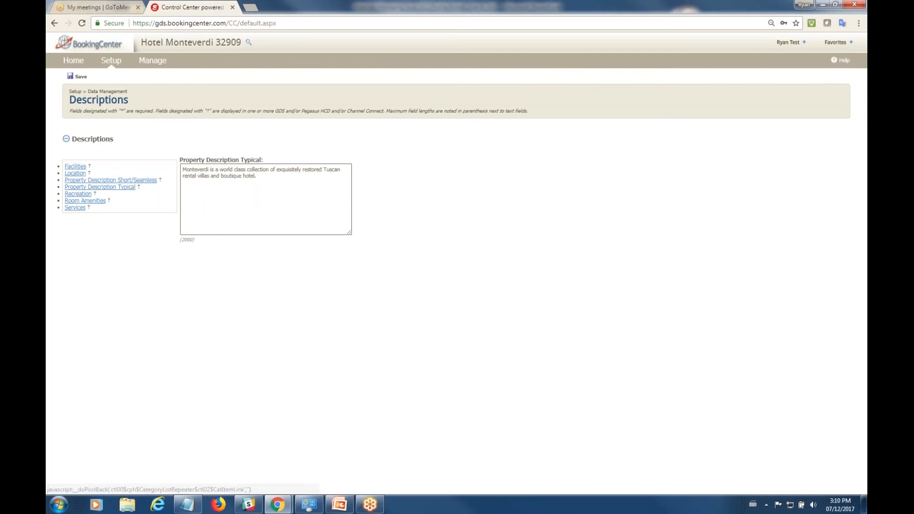
# Open the data management Dining Options page and view the Room Service Availability choices without changing the selection
pyautogui.moveTo(110, 63)
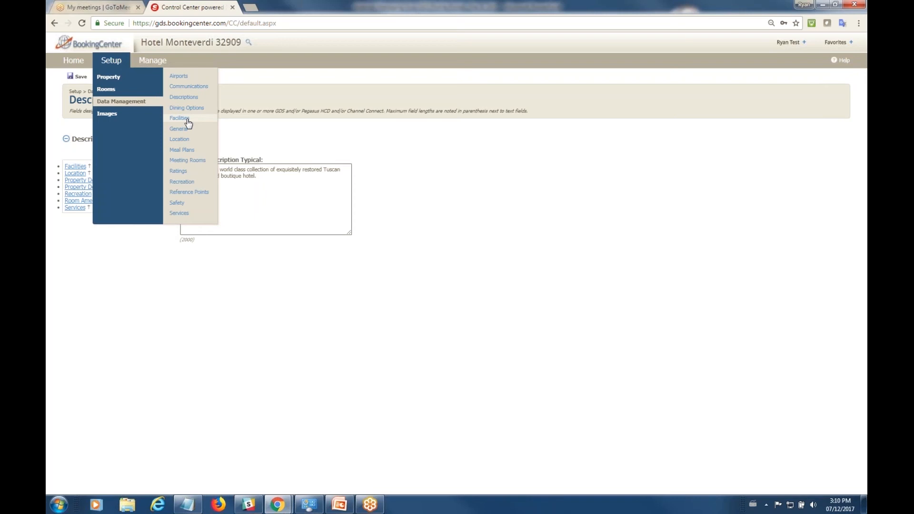
pyautogui.click(186, 109)
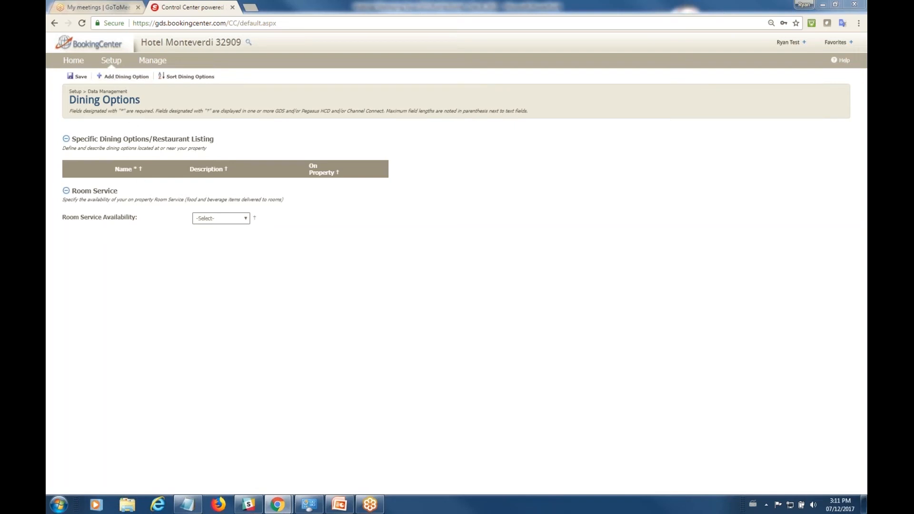
pyautogui.click(237, 220)
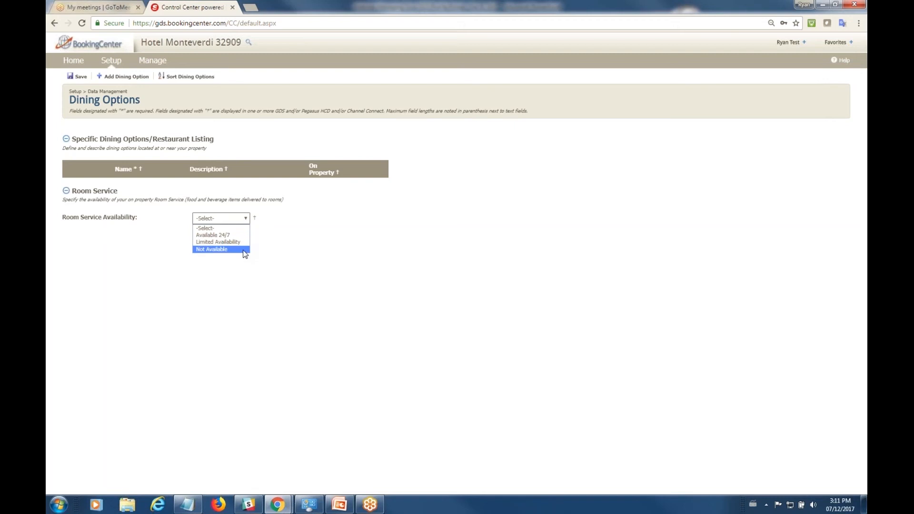
pyautogui.click(147, 213)
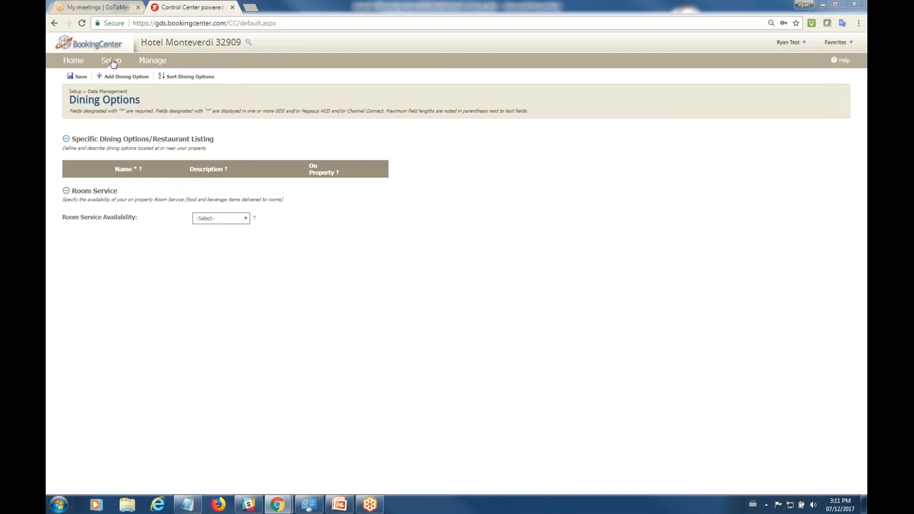
# Open the data management Facilities page and examine the General Facilities and Physically Challenged Facilities sections
pyautogui.moveTo(113, 64)
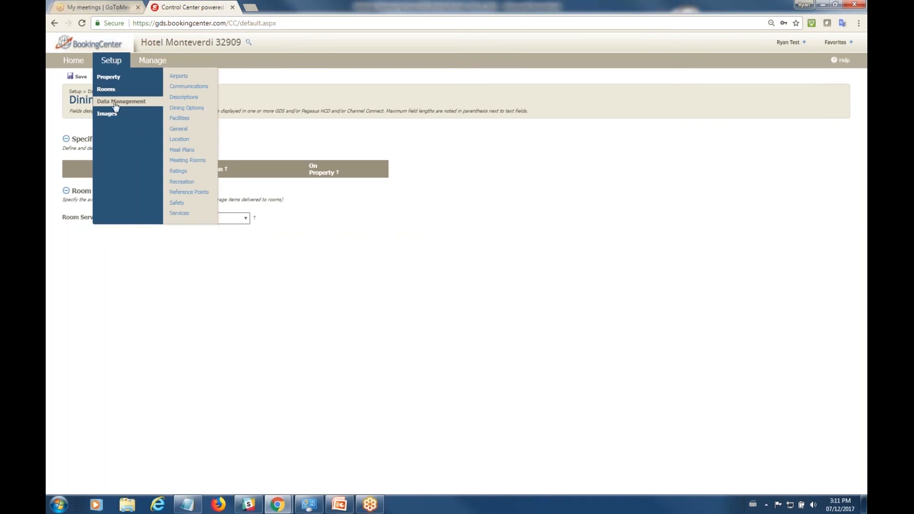
pyautogui.click(185, 119)
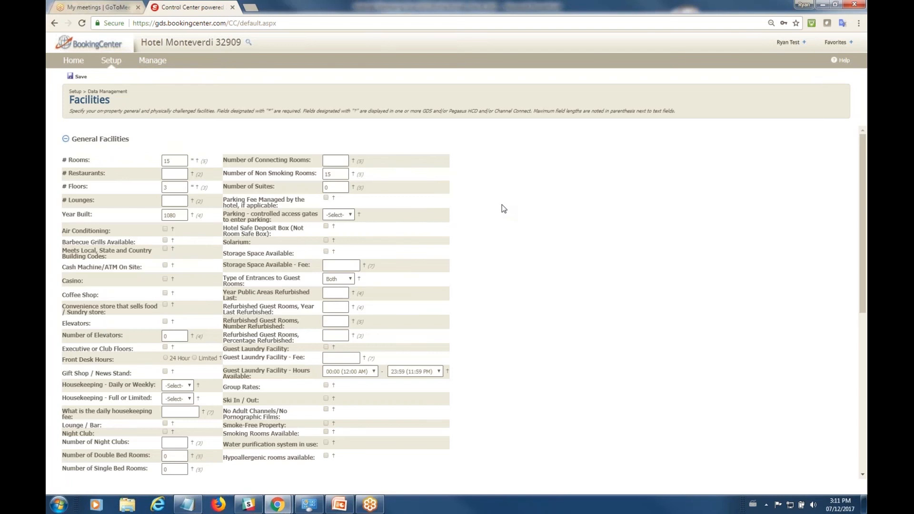
pyautogui.scroll(-7, 503, 209)
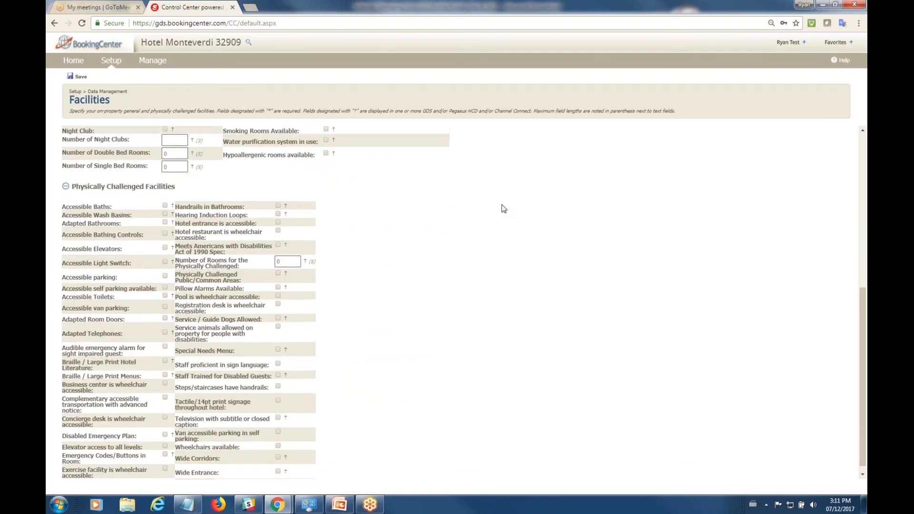
pyautogui.scroll(7, 503, 208)
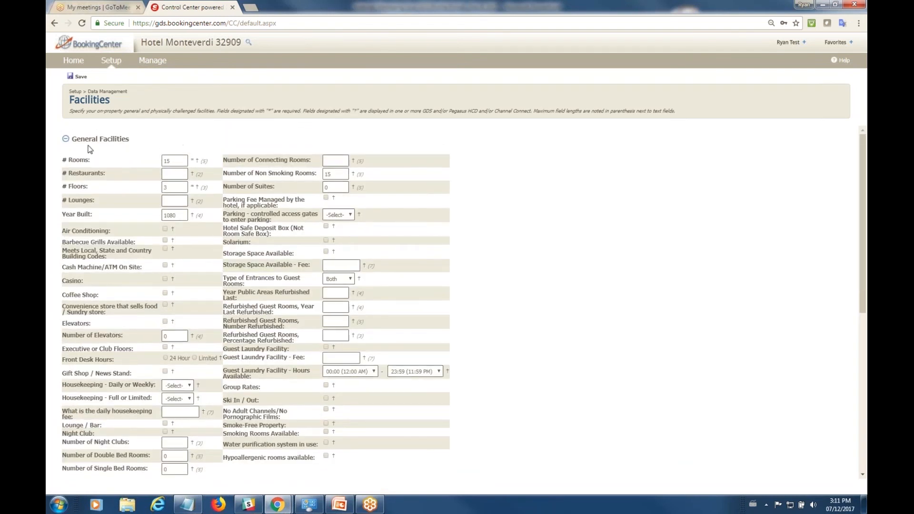
pyautogui.scroll(-3, 374, 216)
pyautogui.scroll(3, 374, 217)
pyautogui.scroll(-2, 501, 260)
pyautogui.scroll(-4, 501, 261)
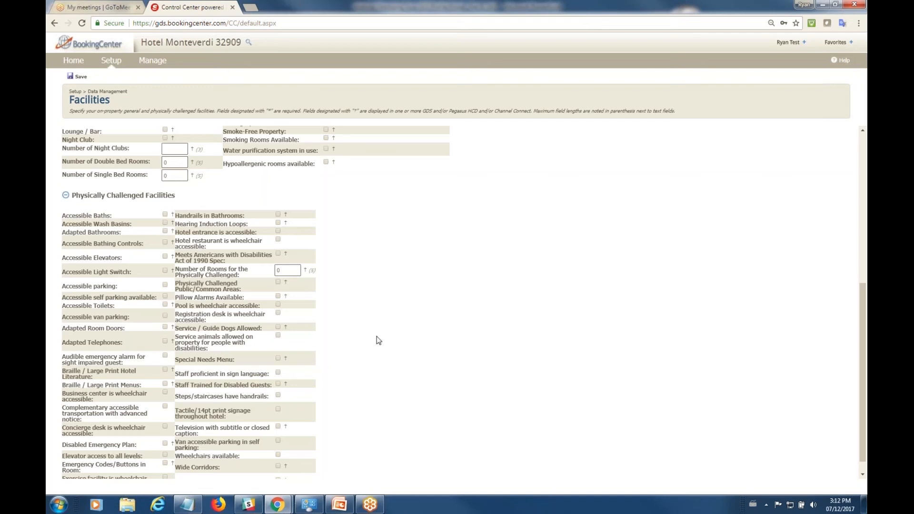
pyautogui.scroll(-1, 376, 339)
pyautogui.scroll(2, 377, 339)
pyautogui.scroll(5, 376, 340)
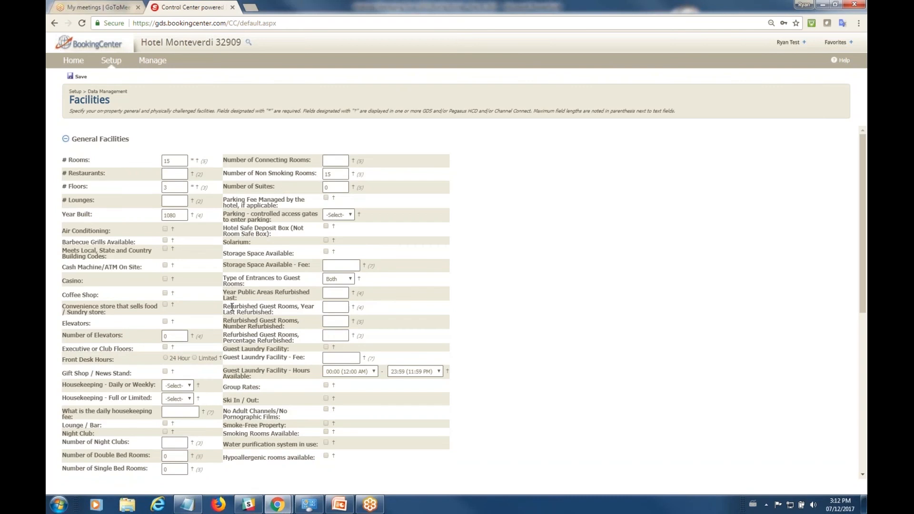
pyautogui.scroll(-3, 232, 307)
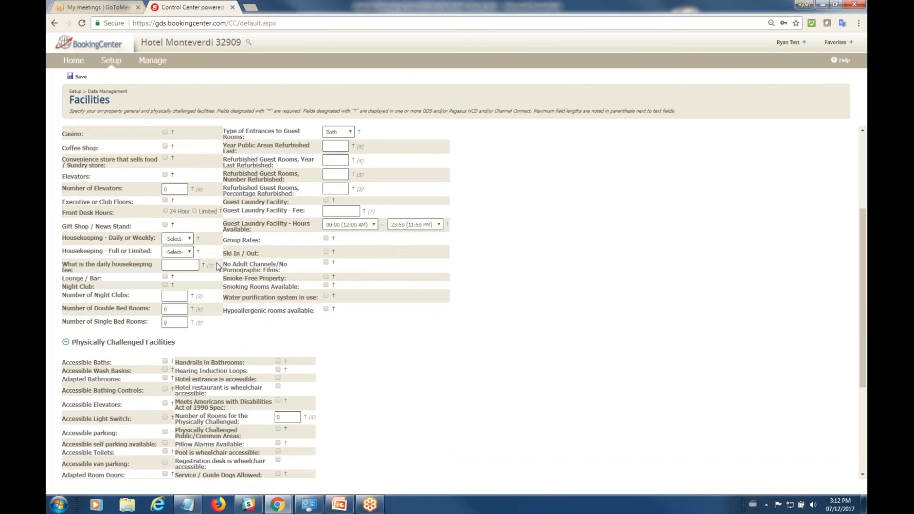
pyautogui.scroll(3, 276, 309)
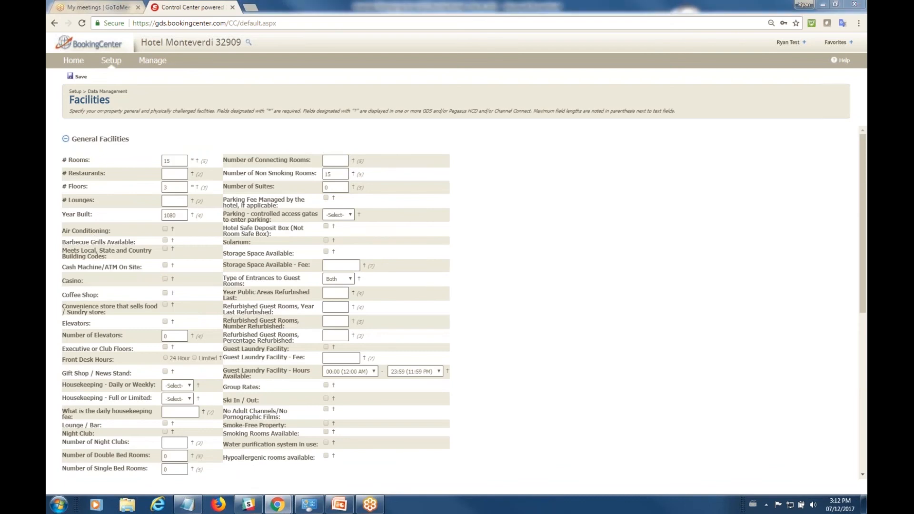
# Open the data management General page and examine the internet address, unit of measure, measurement type, fax and toll-free fields
pyautogui.click(112, 61)
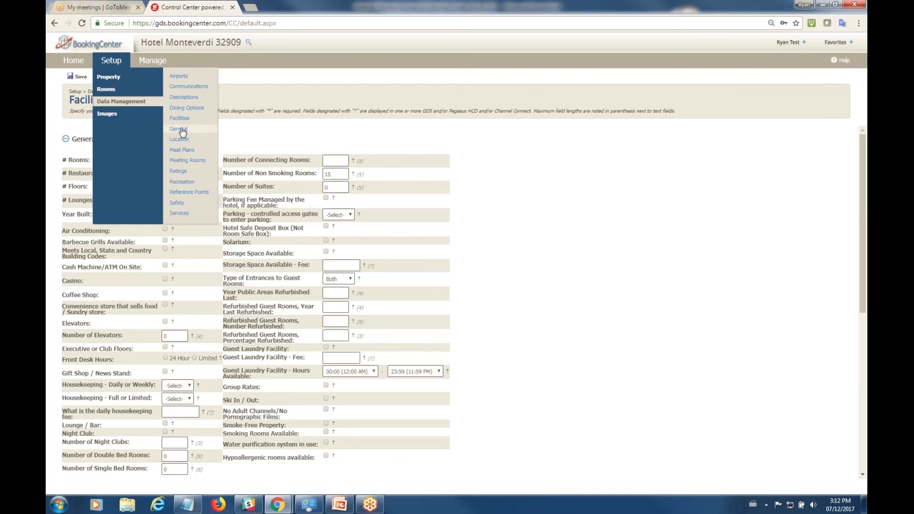
pyautogui.click(179, 129)
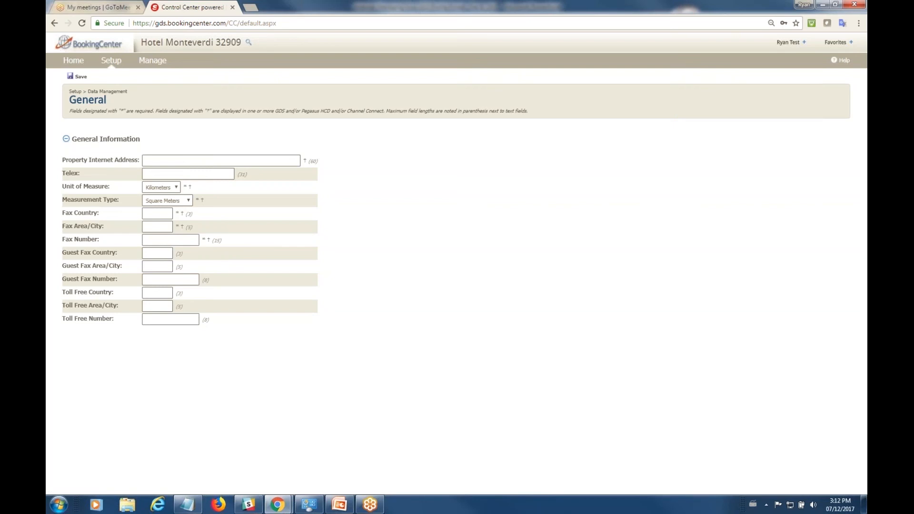
pyautogui.click(182, 161)
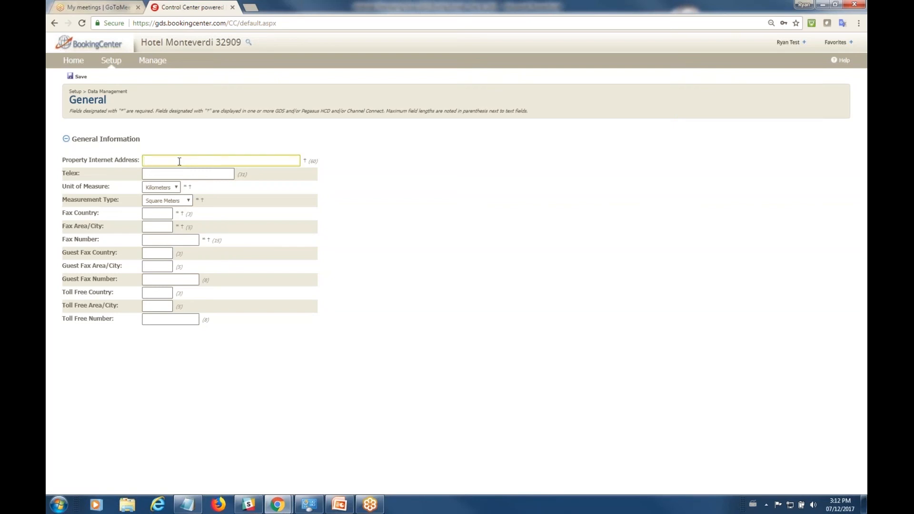
pyautogui.click(168, 187)
pyautogui.click(168, 199)
pyautogui.click(187, 201)
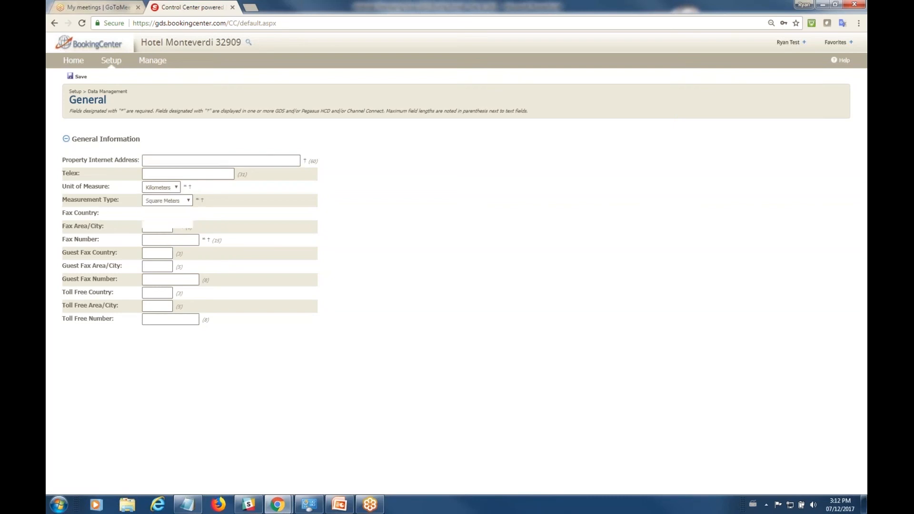
pyautogui.click(234, 200)
pyautogui.click(165, 213)
pyautogui.click(154, 293)
pyautogui.click(153, 306)
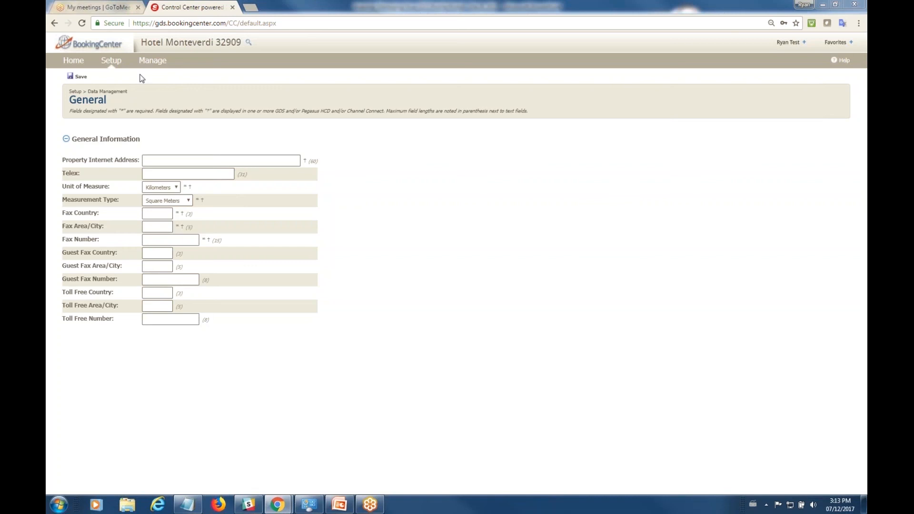
# Open the data management Location page and view the choices for Location, District and Direction to Closest Major City
pyautogui.moveTo(114, 65)
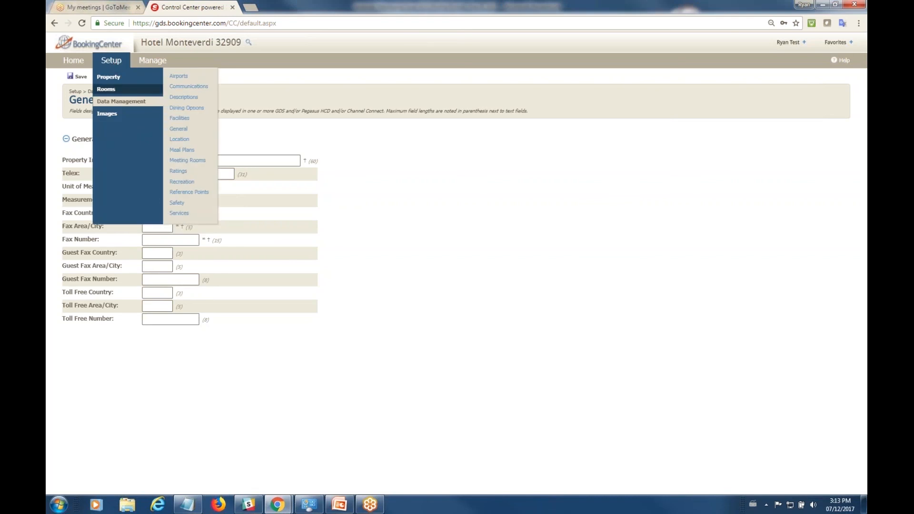
pyautogui.click(179, 141)
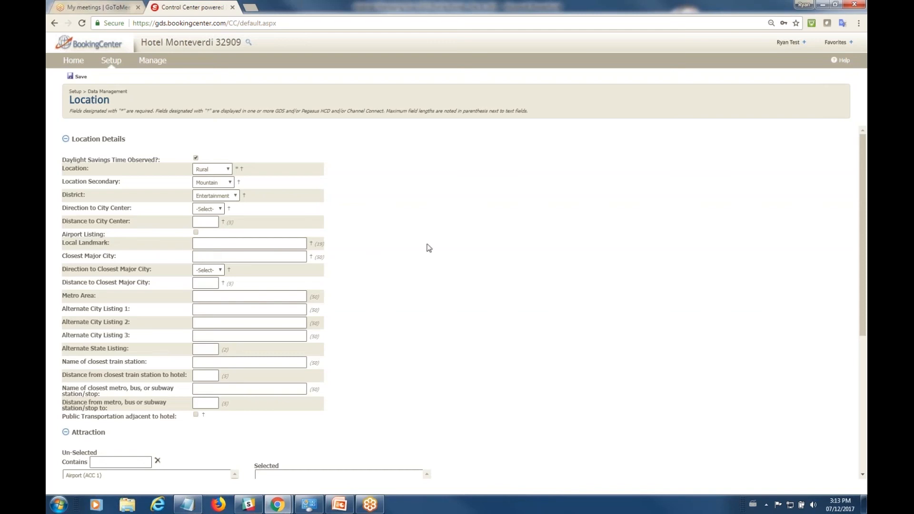
pyautogui.click(222, 170)
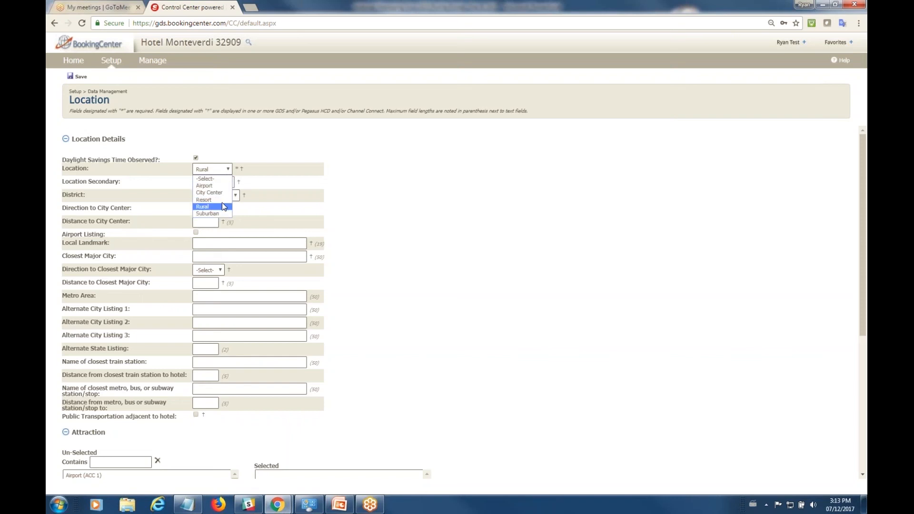
pyautogui.click(303, 205)
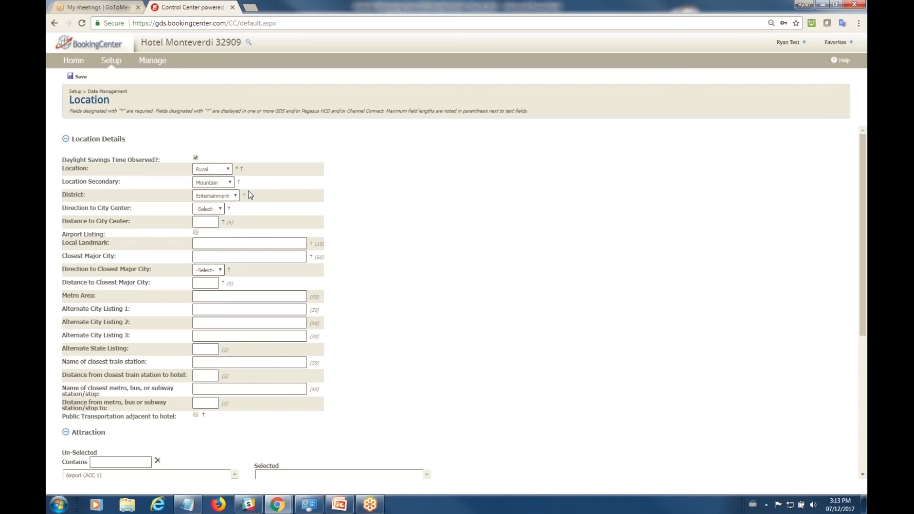
pyautogui.click(229, 198)
pyautogui.click(339, 215)
pyautogui.click(218, 269)
pyautogui.press('Escape')
# Examine the Attraction and Transportation Options lists on the Location page
pyautogui.scroll(-4, 336, 288)
pyautogui.scroll(-1, 337, 288)
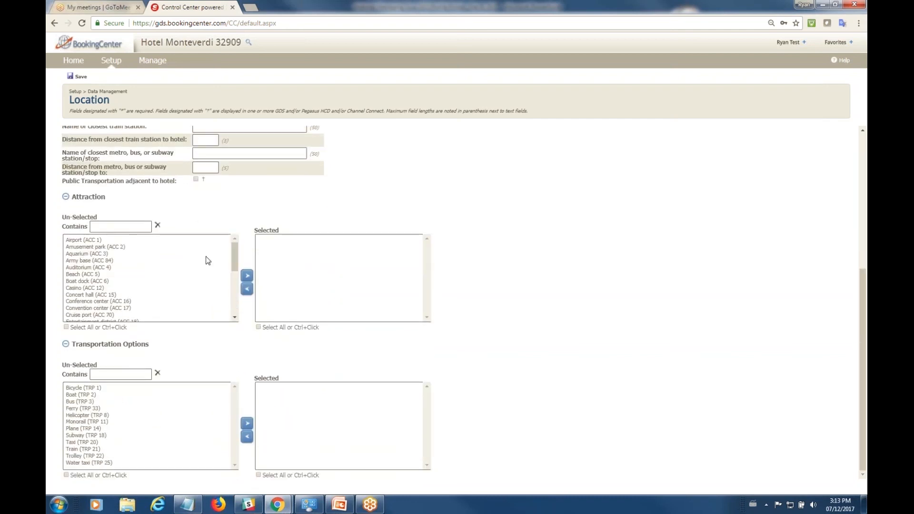
pyautogui.moveTo(237, 259)
pyautogui.mouseDown()
pyautogui.moveTo(230, 306)
pyautogui.moveTo(226, 246)
pyautogui.moveTo(231, 308)
pyautogui.moveTo(235, 227)
pyautogui.moveTo(238, 256)
pyautogui.mouseUp()
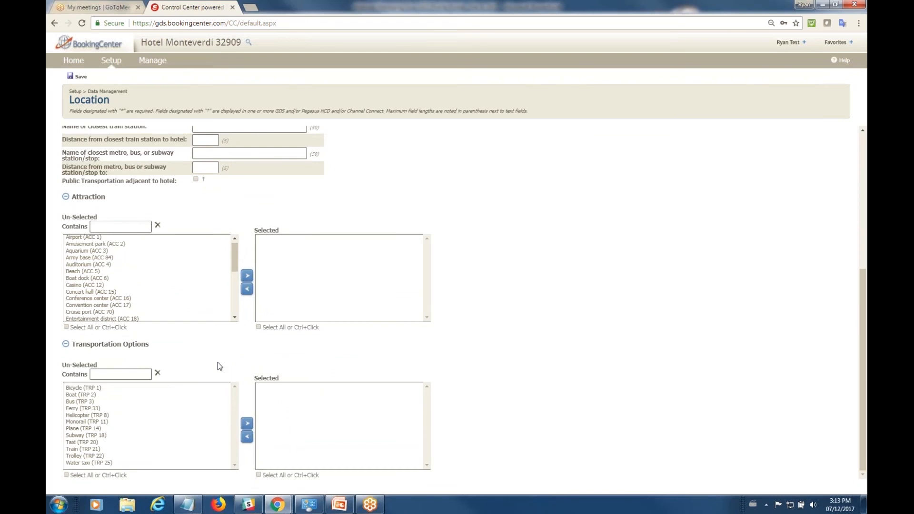
pyautogui.scroll(1, 229, 407)
pyautogui.scroll(-5, 229, 364)
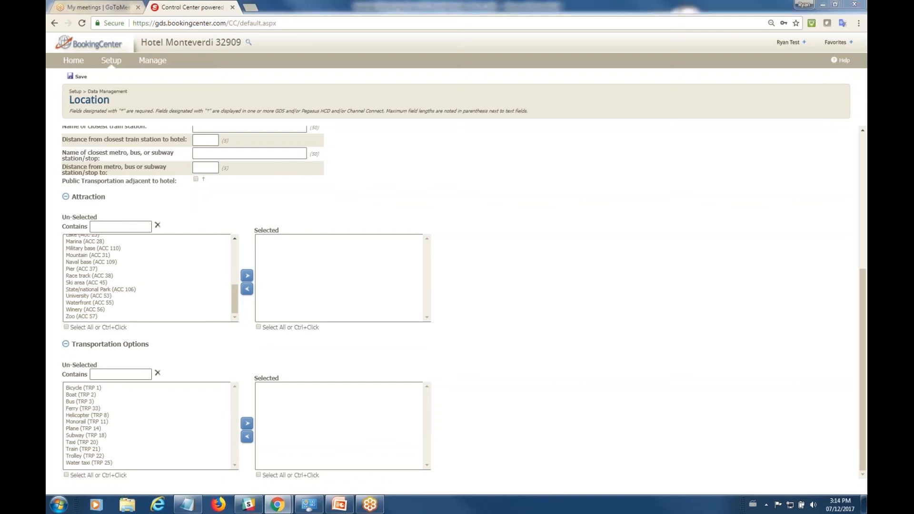
# View the data management Meal Plans page and open the Meeting Rooms page
pyautogui.moveTo(111, 60)
pyautogui.moveTo(143, 101)
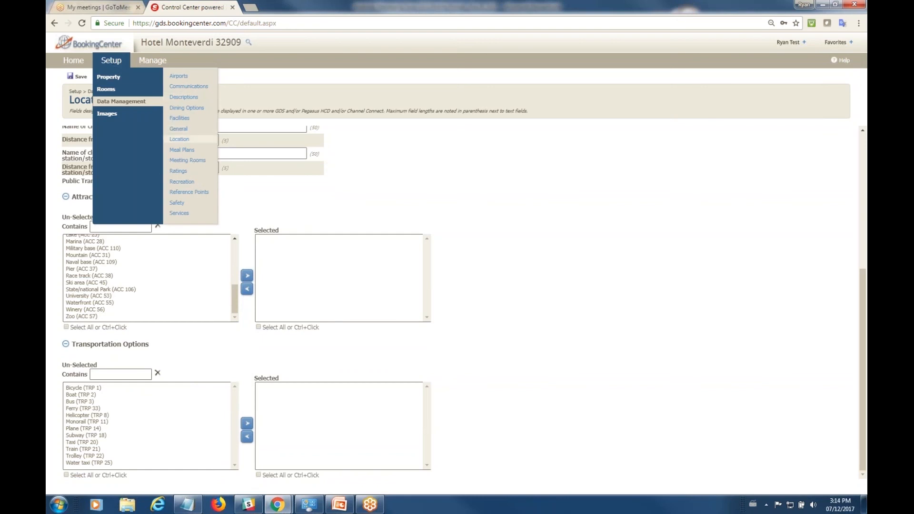
pyautogui.click(182, 149)
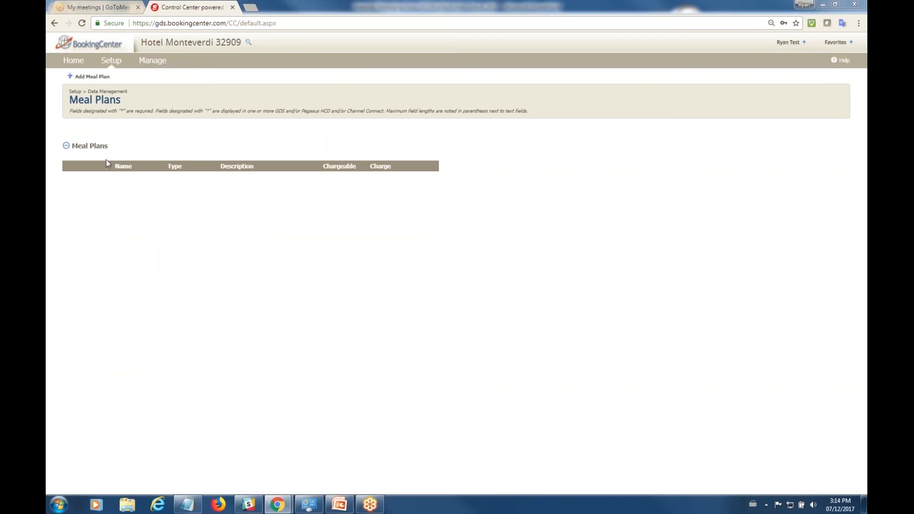
pyautogui.click(113, 65)
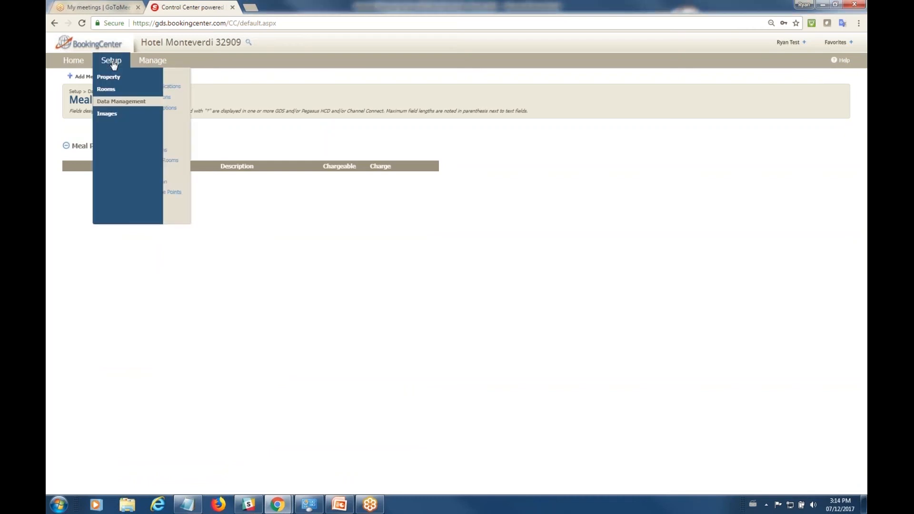
pyautogui.moveTo(121, 102)
pyautogui.click(187, 160)
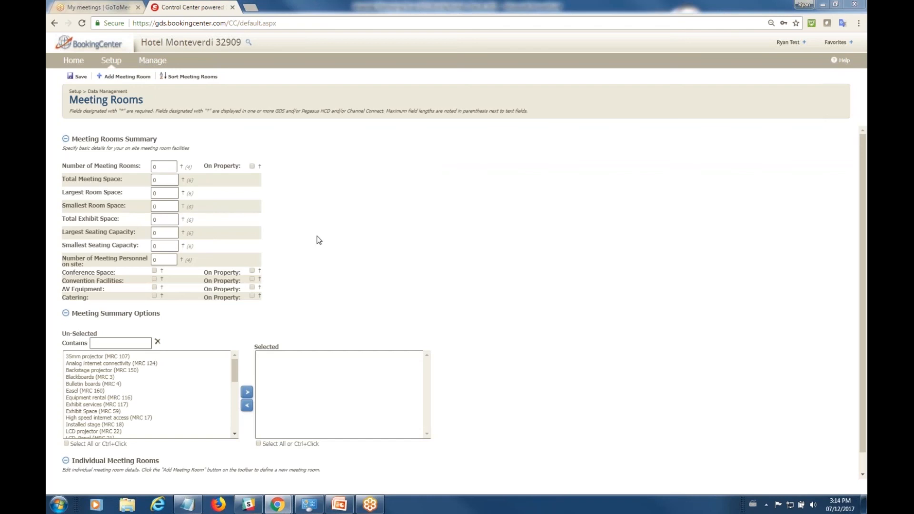
# Examine the Meeting Summary Options list on the Meeting Rooms page and open the data management Ratings page
pyautogui.scroll(-1, 316, 239)
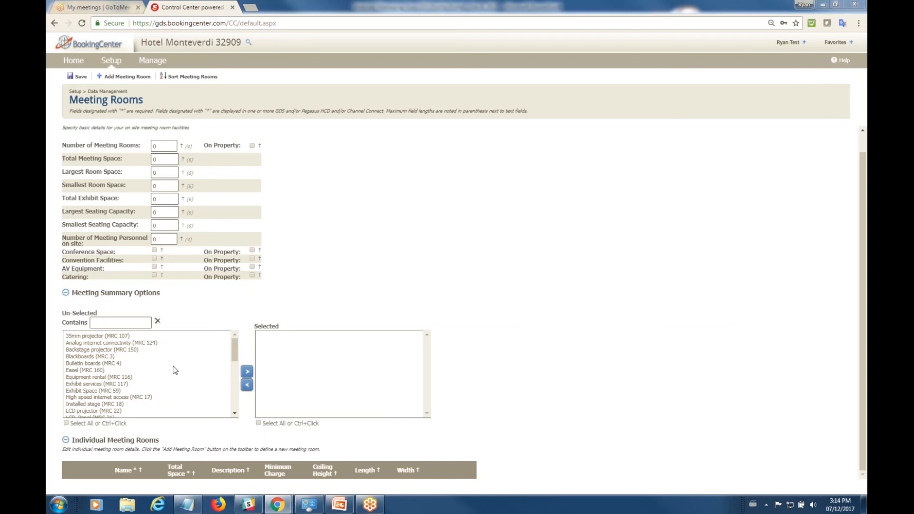
pyautogui.moveTo(236, 345); pyautogui.dragTo(234, 382)
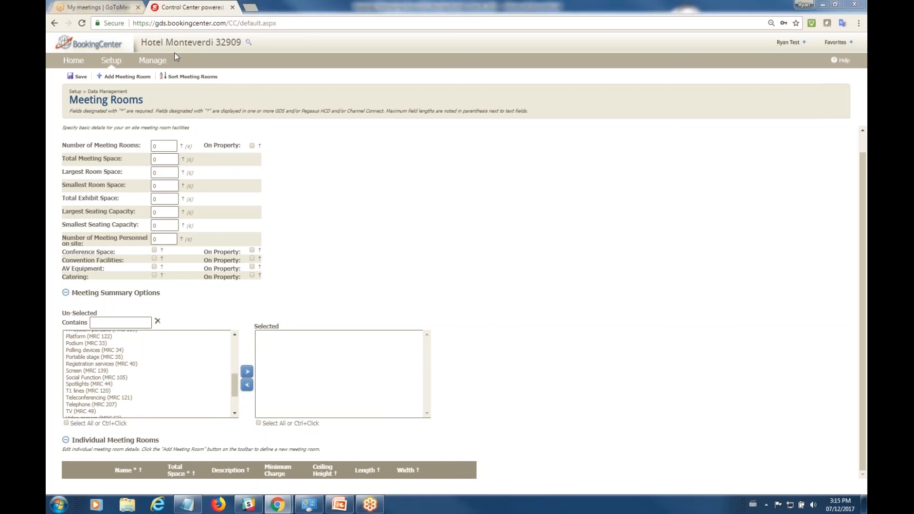
pyautogui.click(110, 61)
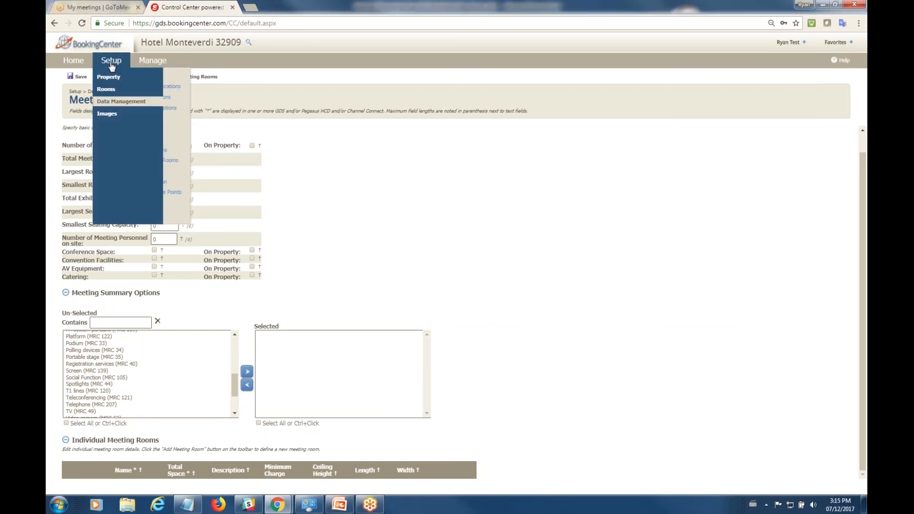
pyautogui.moveTo(107, 80)
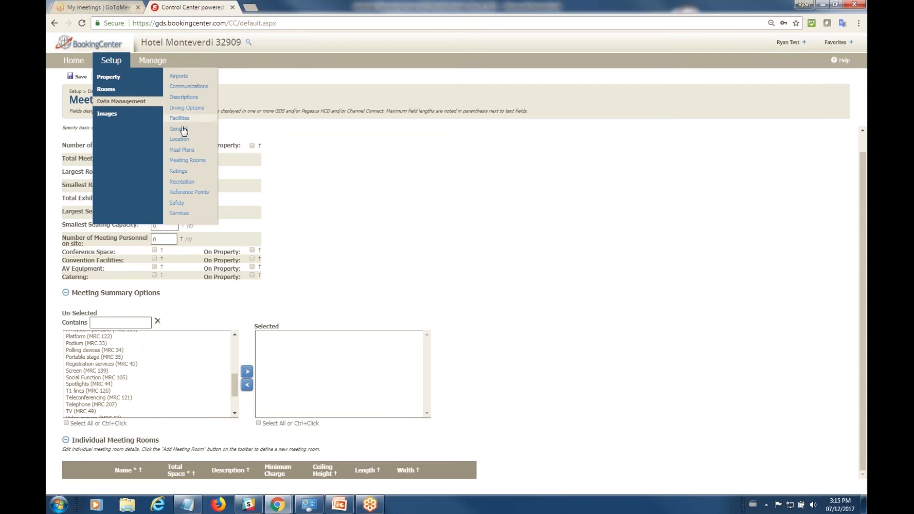
pyautogui.click(177, 170)
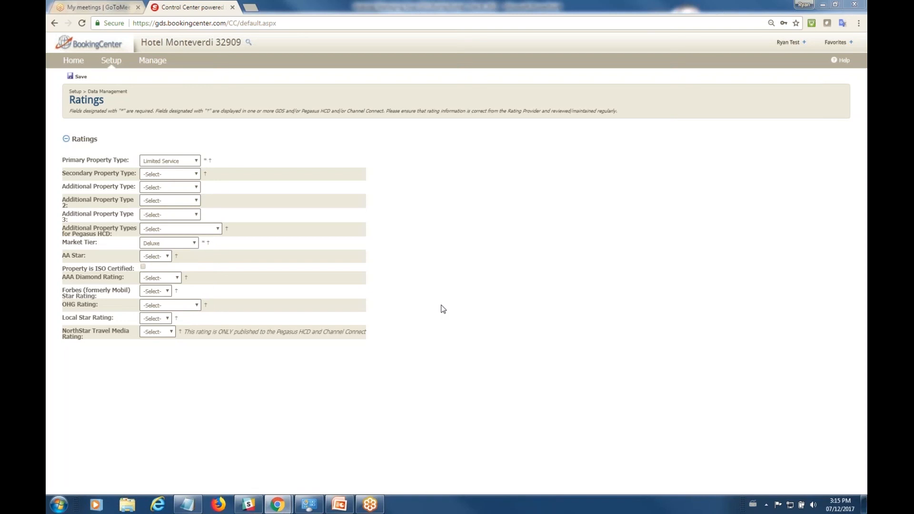
# View the OHG Rating choices on the Ratings page and open the data management Recreation page
pyautogui.click(172, 304)
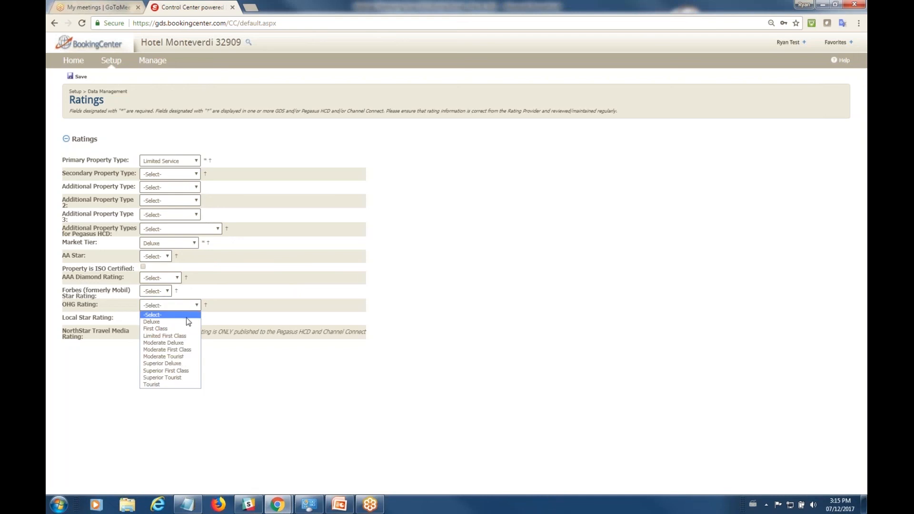
pyautogui.click(289, 304)
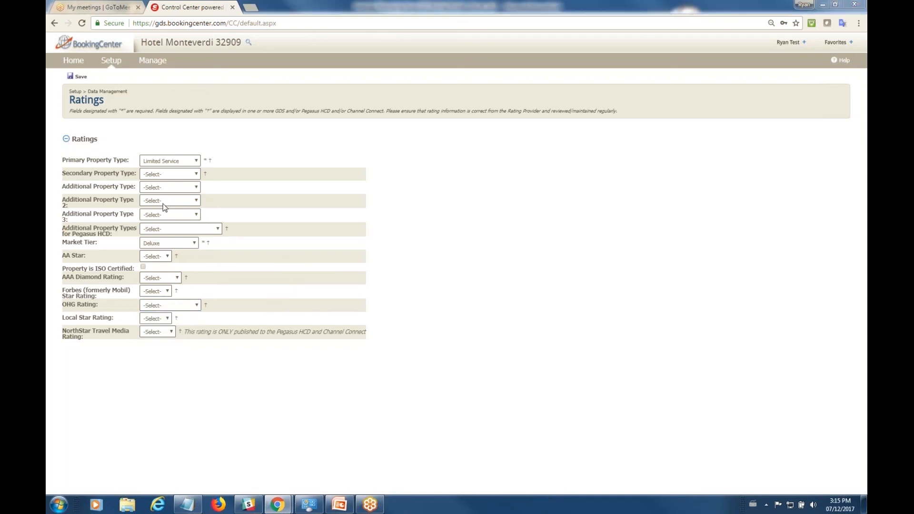
pyautogui.click(111, 60)
pyautogui.moveTo(138, 102)
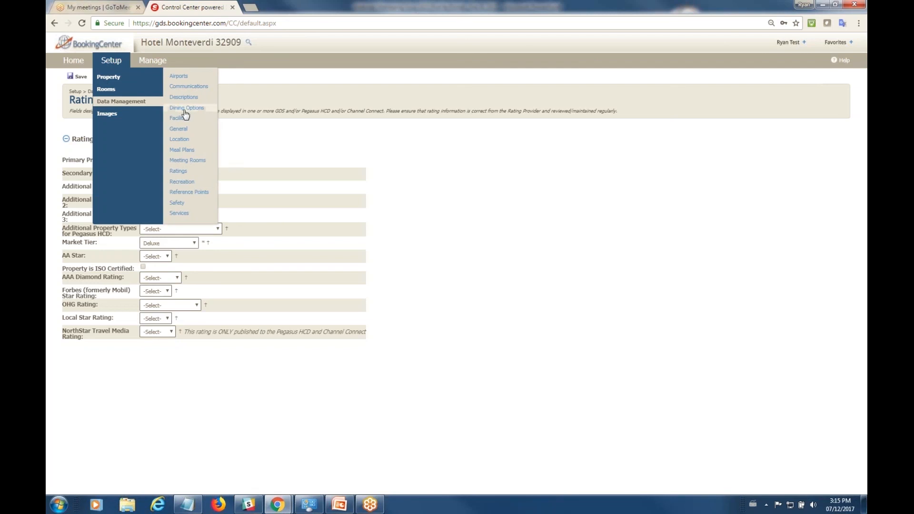
pyautogui.click(182, 181)
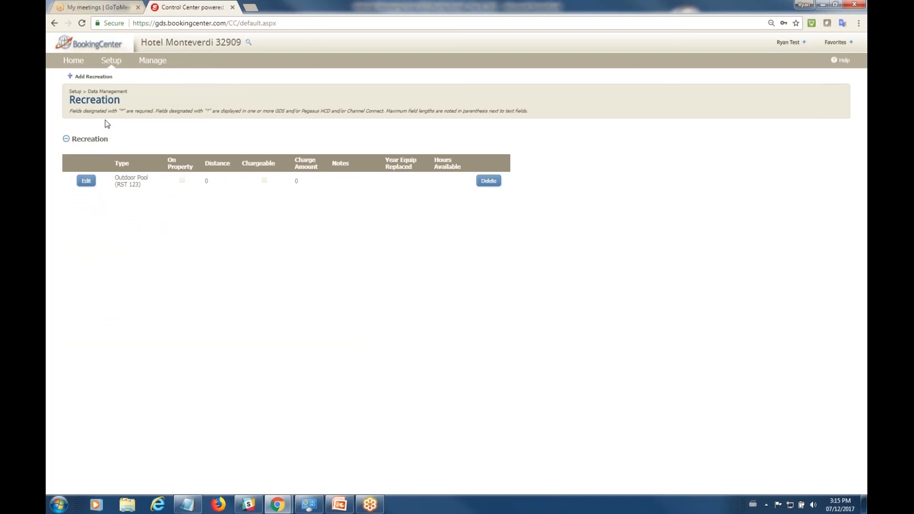
# Open a blank recreation entry and examine its Type choices and the On Property and Distance fields
pyautogui.click(91, 77)
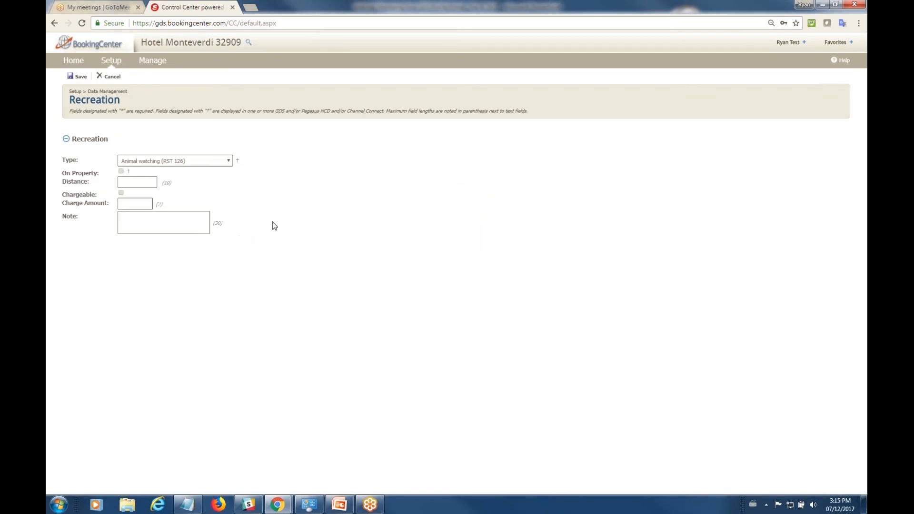
pyautogui.click(228, 162)
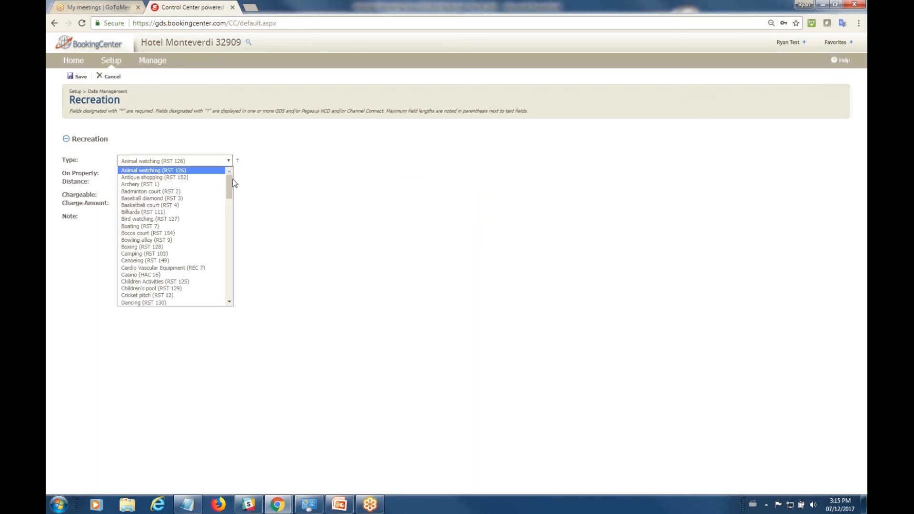
pyautogui.moveTo(229, 185)
pyautogui.mouseDown()
pyautogui.moveTo(227, 276)
pyautogui.moveTo(229, 172)
pyautogui.mouseUp()
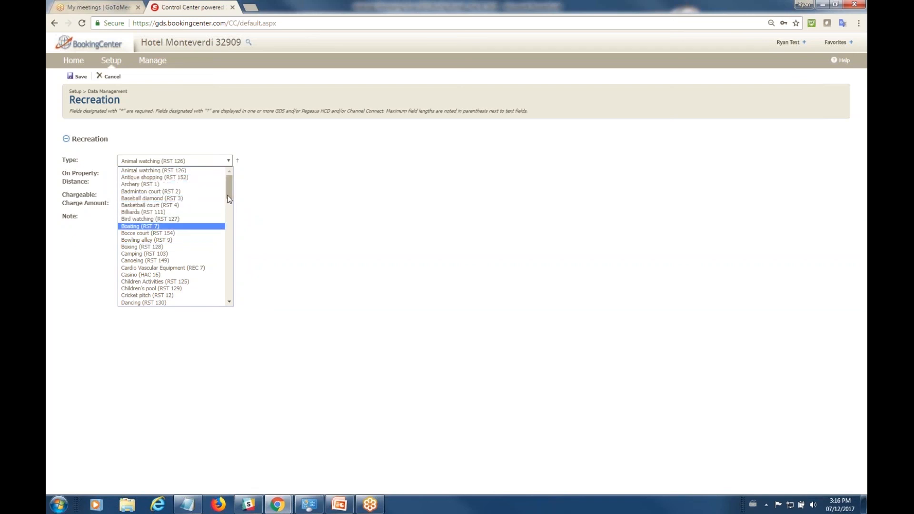
pyautogui.moveTo(228, 193); pyautogui.dragTo(236, 310)
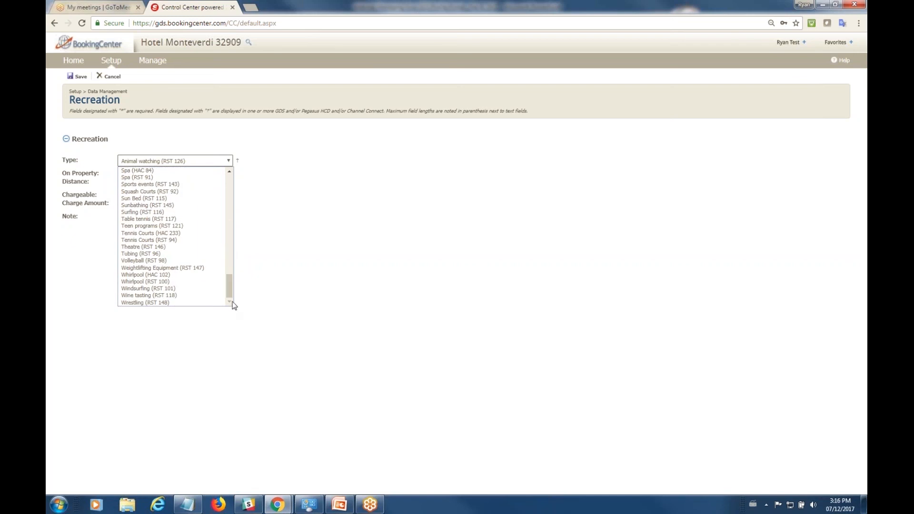
pyautogui.click(285, 209)
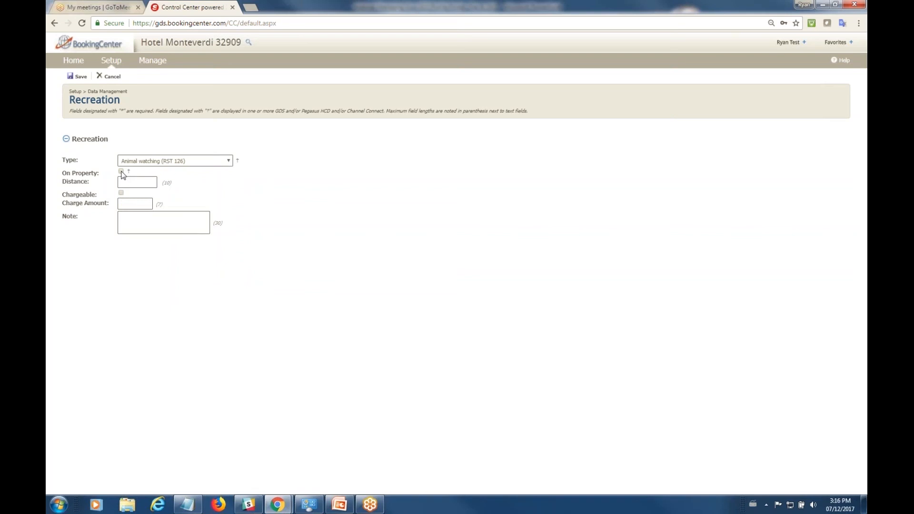
pyautogui.click(128, 180)
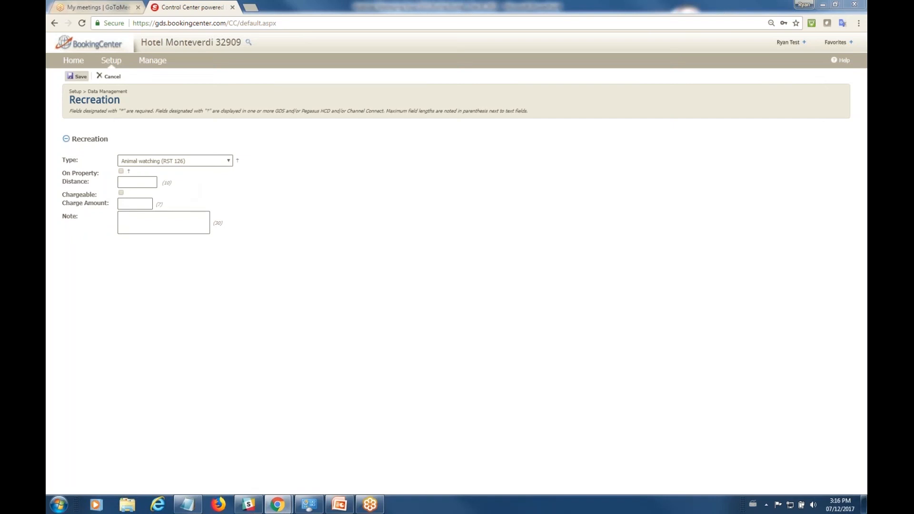
# Open the data management Reference Points page and examine the Name field and Type choices in a blank reference point entry
pyautogui.moveTo(112, 61)
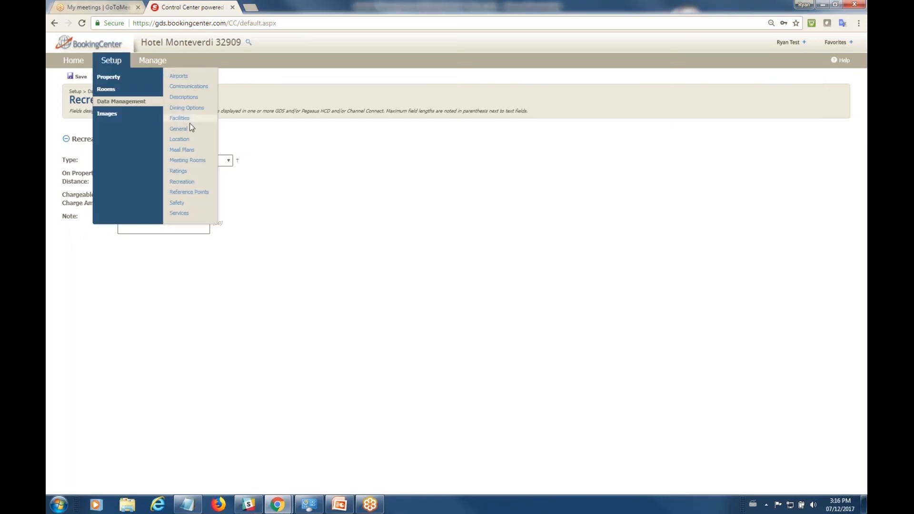
pyautogui.click(189, 192)
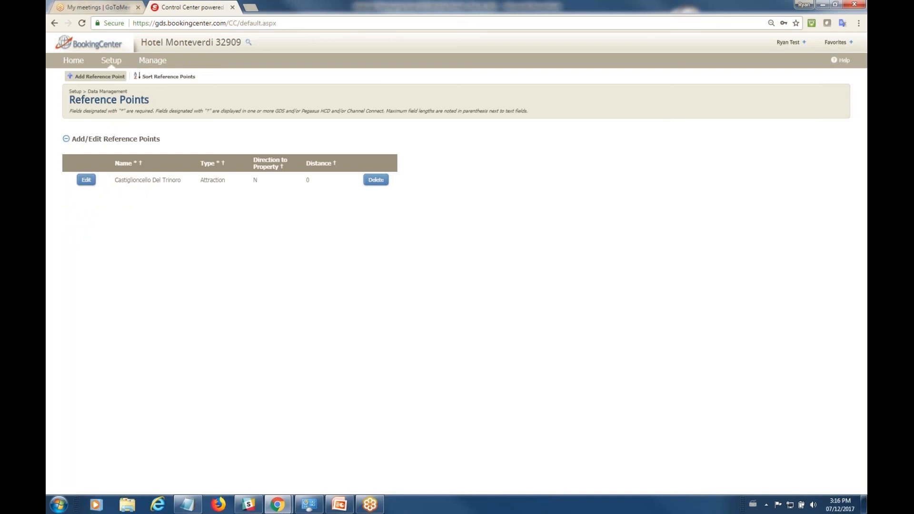
pyautogui.click(97, 76)
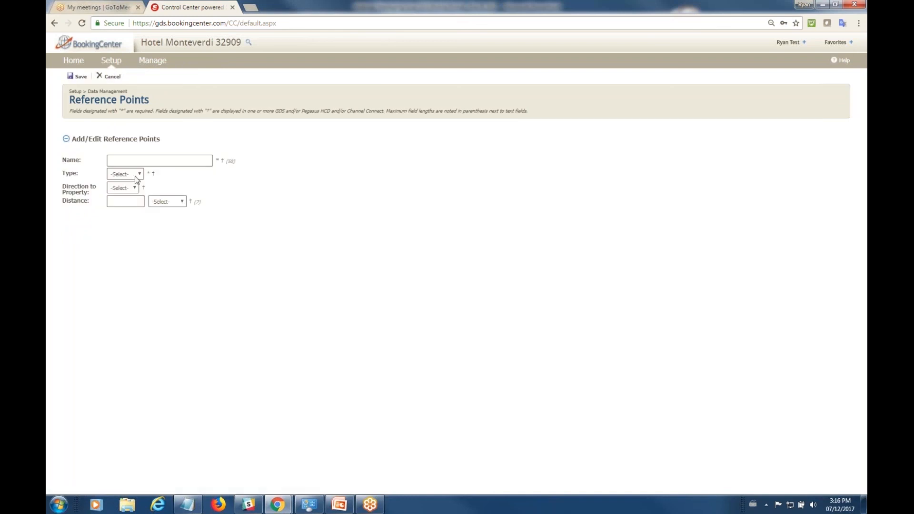
pyautogui.click(126, 161)
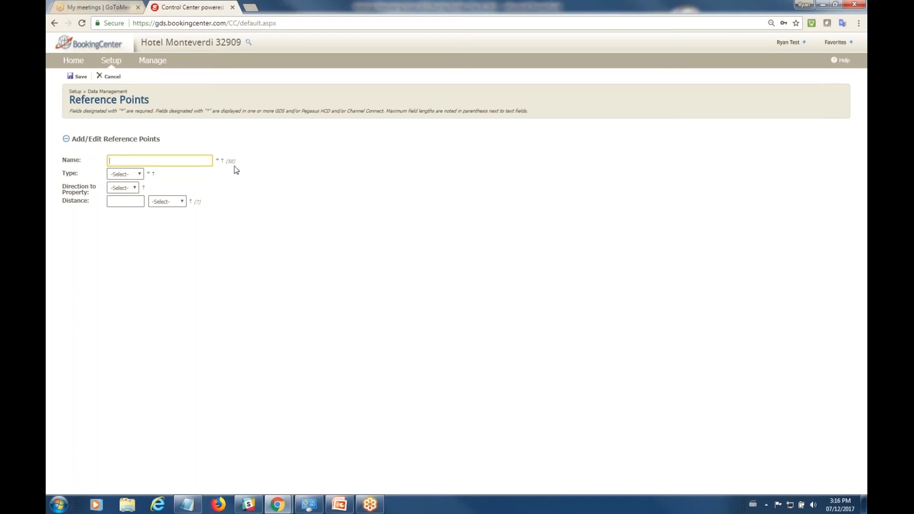
pyautogui.click(138, 174)
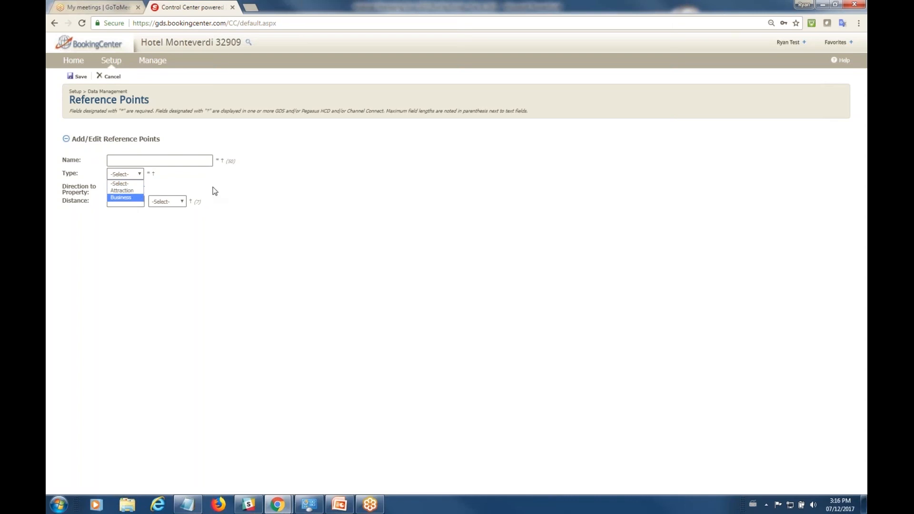
pyautogui.click(211, 190)
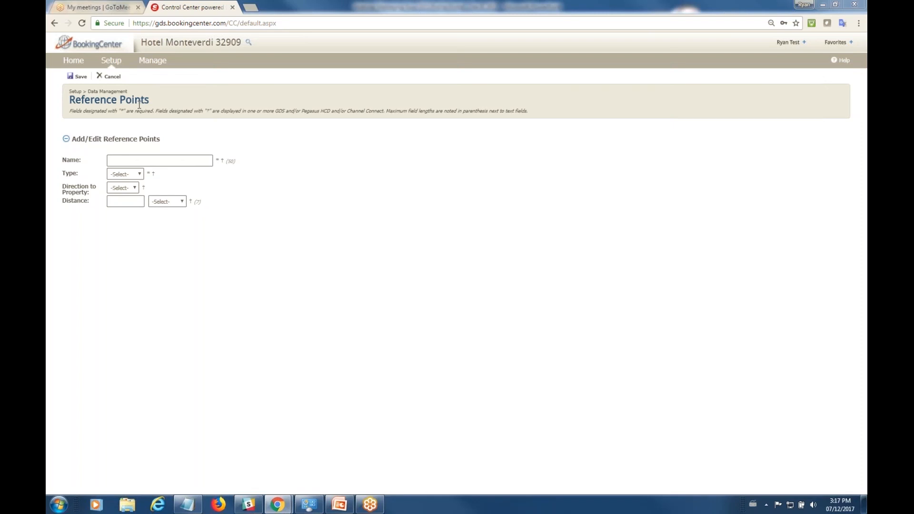
# Open the data management Safety page and examine the full list of safety features, including the Sprinklers in Public Areas choices
pyautogui.moveTo(113, 61)
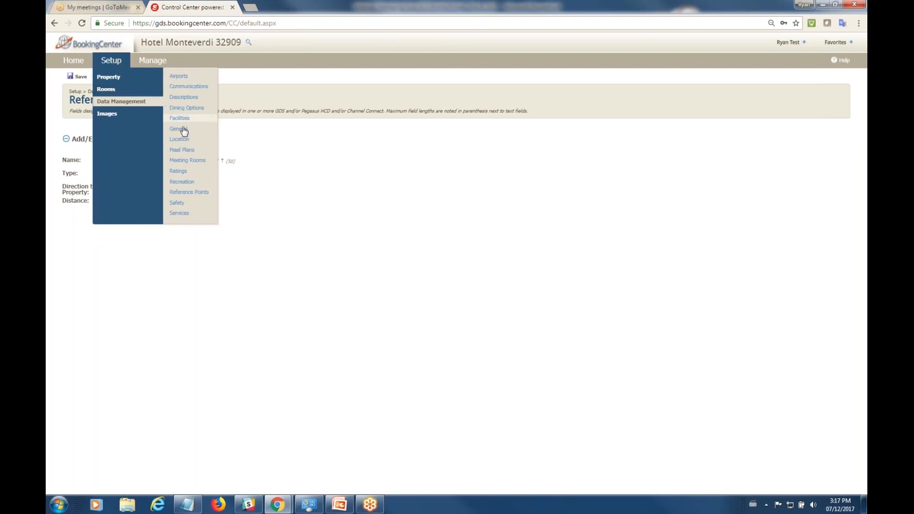
pyautogui.click(179, 205)
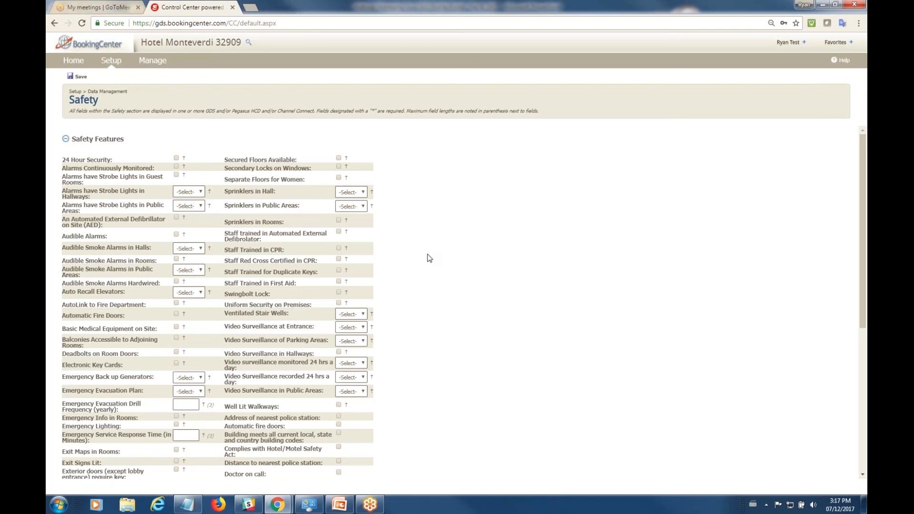
pyautogui.scroll(-3, 430, 258)
pyautogui.scroll(3, 429, 258)
pyautogui.scroll(-5, 465, 366)
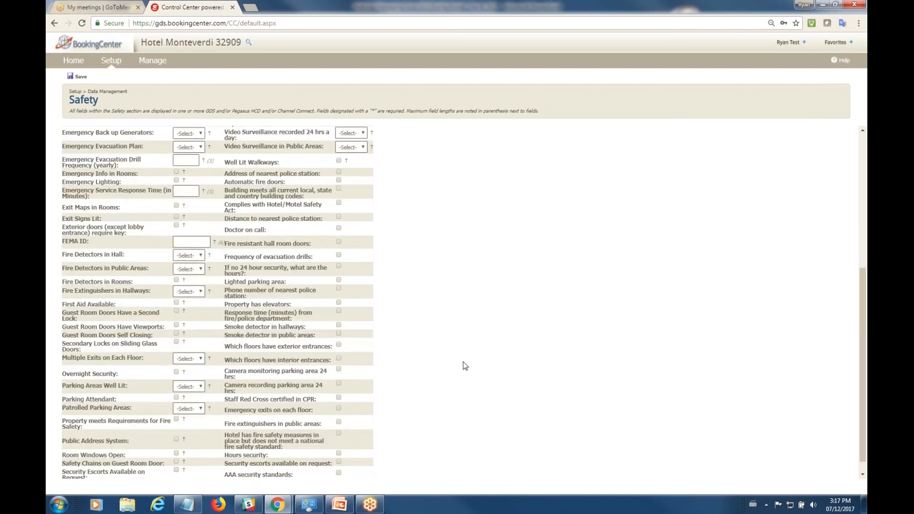
pyautogui.scroll(-1, 465, 365)
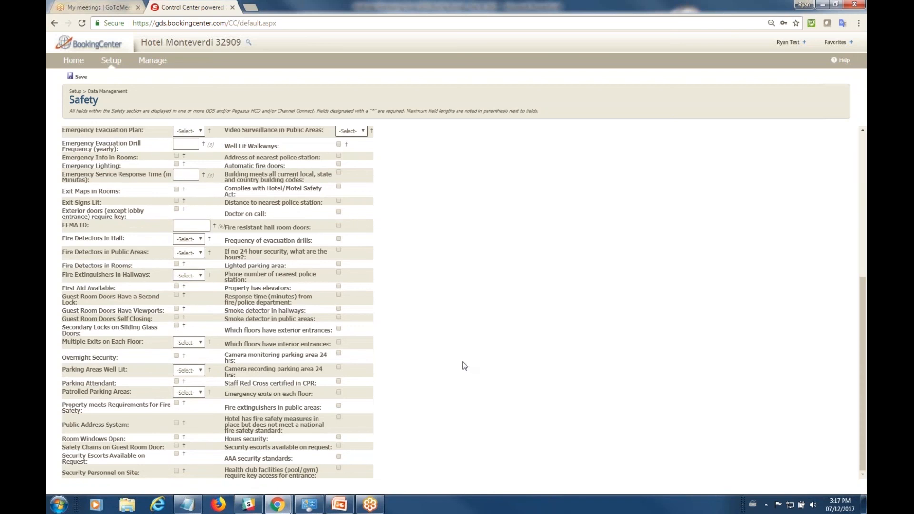
pyautogui.scroll(5, 465, 365)
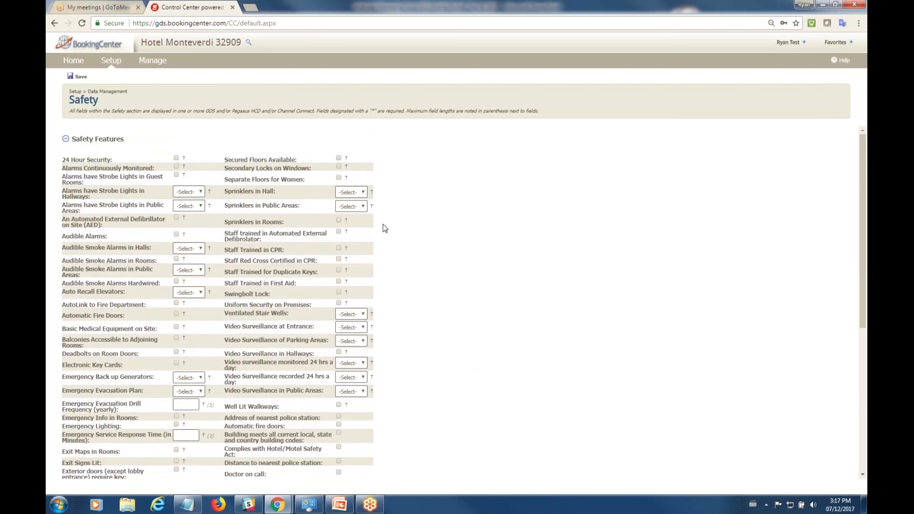
pyautogui.click(352, 206)
pyautogui.click(412, 249)
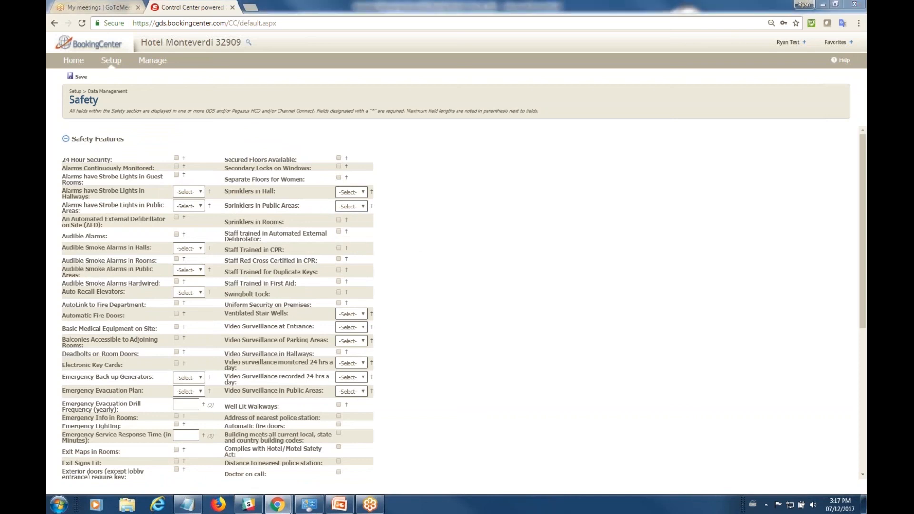
# Open the data management Services page and start a new service entry
pyautogui.click(114, 62)
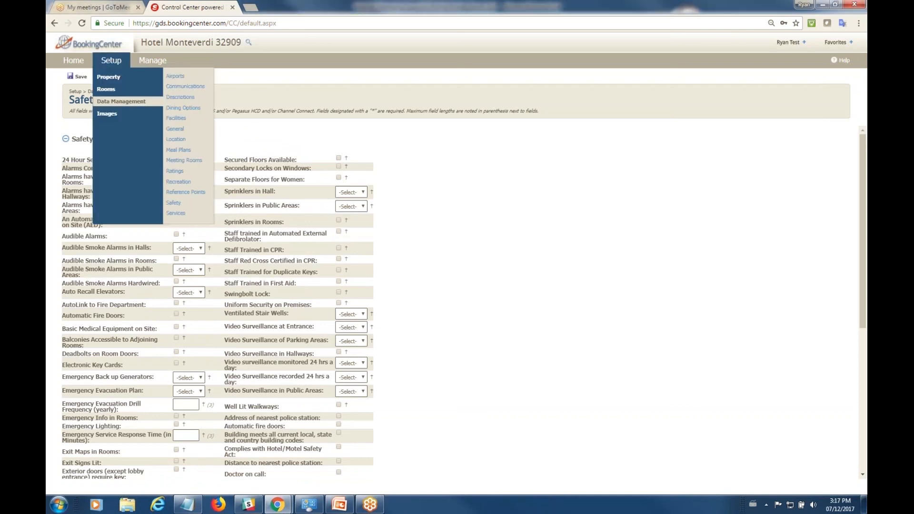
pyautogui.click(180, 214)
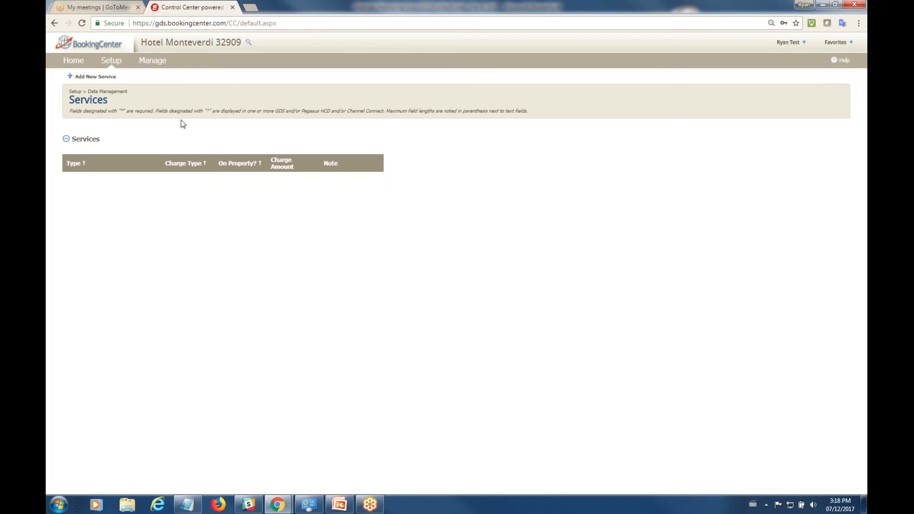
pyautogui.click(96, 76)
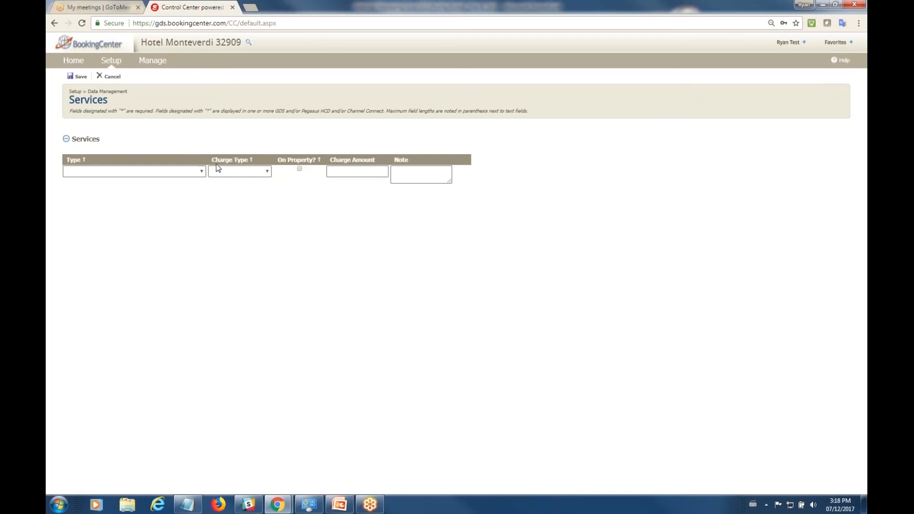
# Set the new service's type to Copy Service (HAC 69) and its charge type to Available at a Charge
pyautogui.click(202, 171)
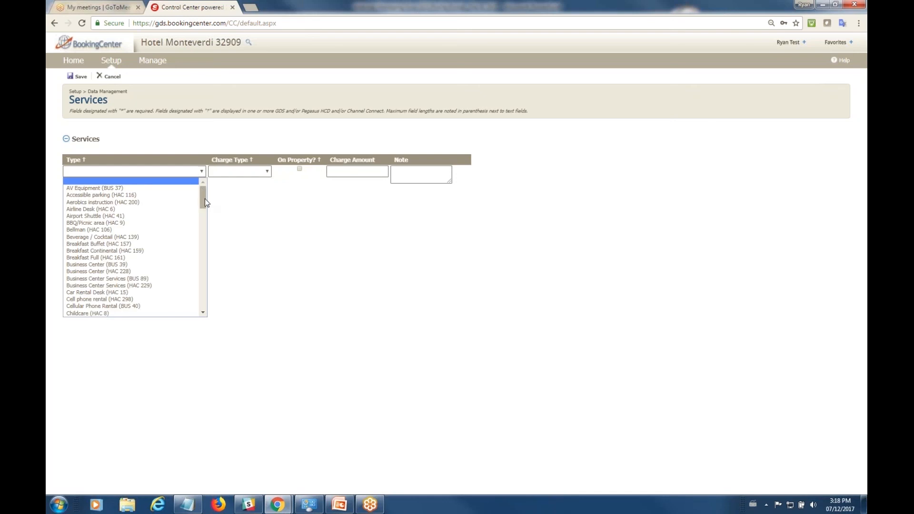
pyautogui.moveTo(204, 199); pyautogui.dragTo(204, 174)
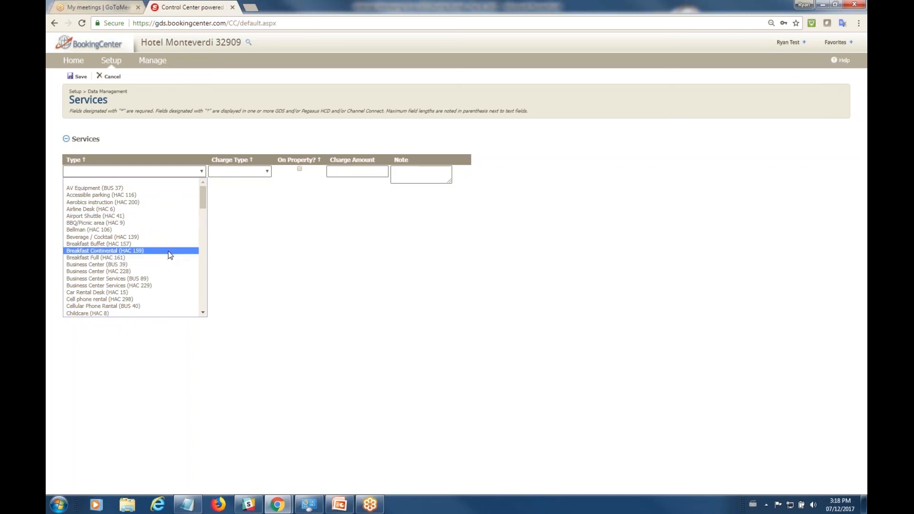
pyautogui.moveTo(205, 199); pyautogui.dragTo(205, 216)
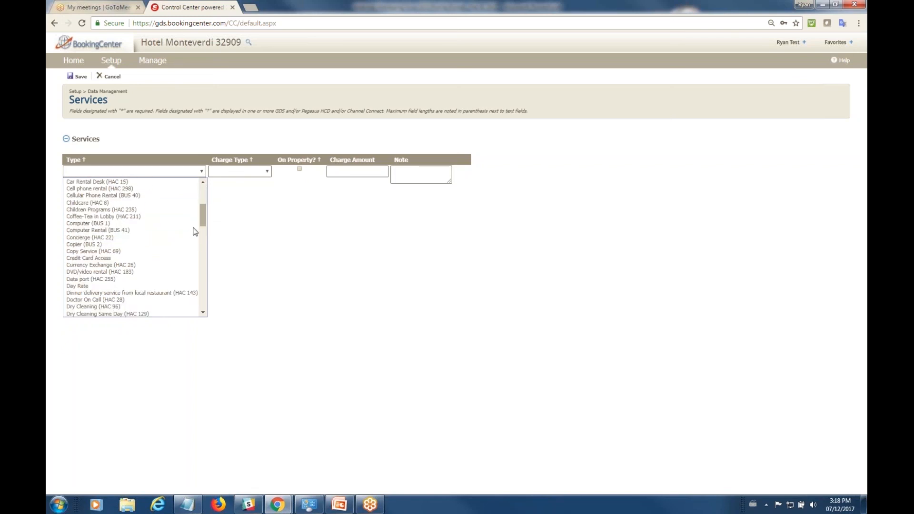
pyautogui.click(179, 251)
pyautogui.click(258, 171)
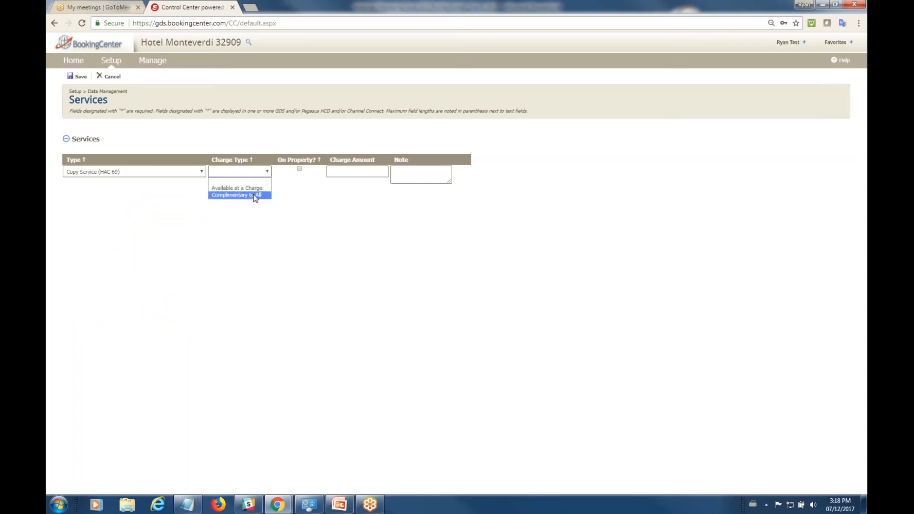
pyautogui.click(253, 188)
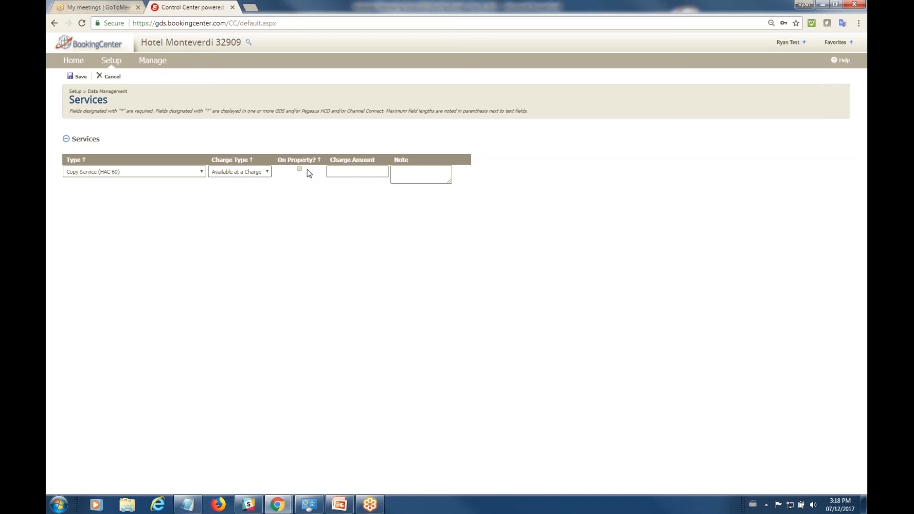
# Mark the new Copy Service entry as On Property and open its charge amount for entry
pyautogui.click(299, 169)
pyautogui.click(354, 171)
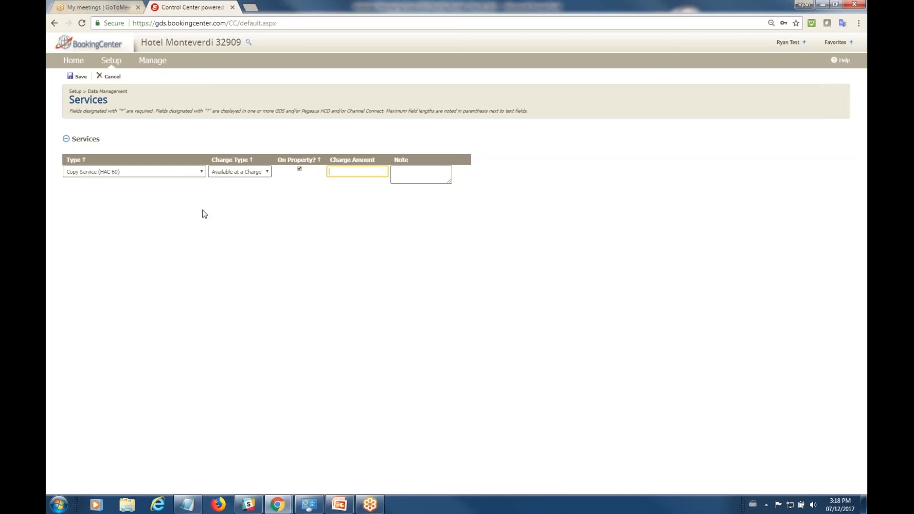
# Open the Stay Restrictions page for managing availability
pyautogui.click(111, 60)
pyautogui.moveTo(121, 101)
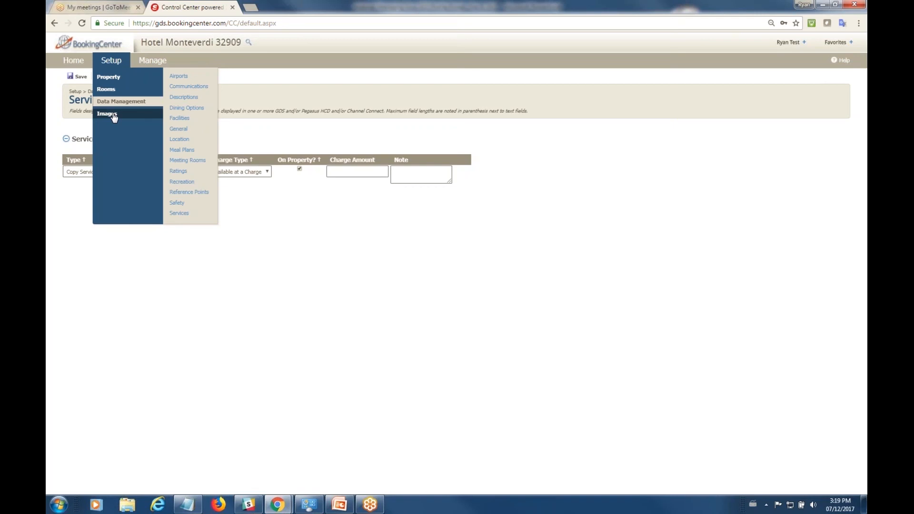
pyautogui.click(151, 64)
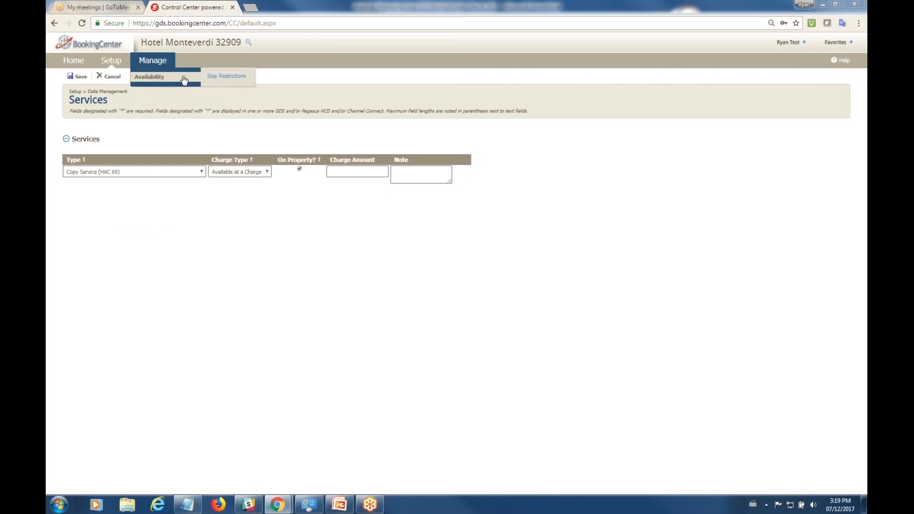
pyautogui.click(220, 79)
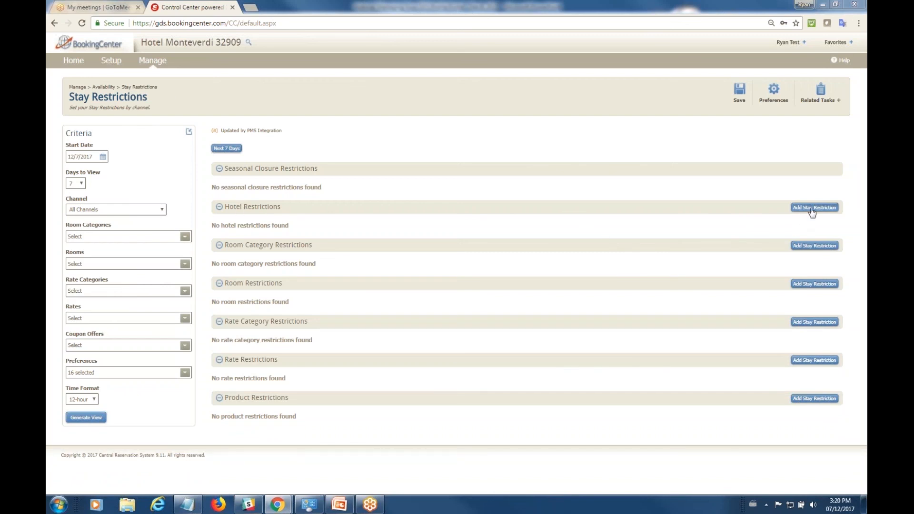
# Start a new hotel stay restriction for All Channels and look through its Quick Select date range choices
pyautogui.click(812, 207)
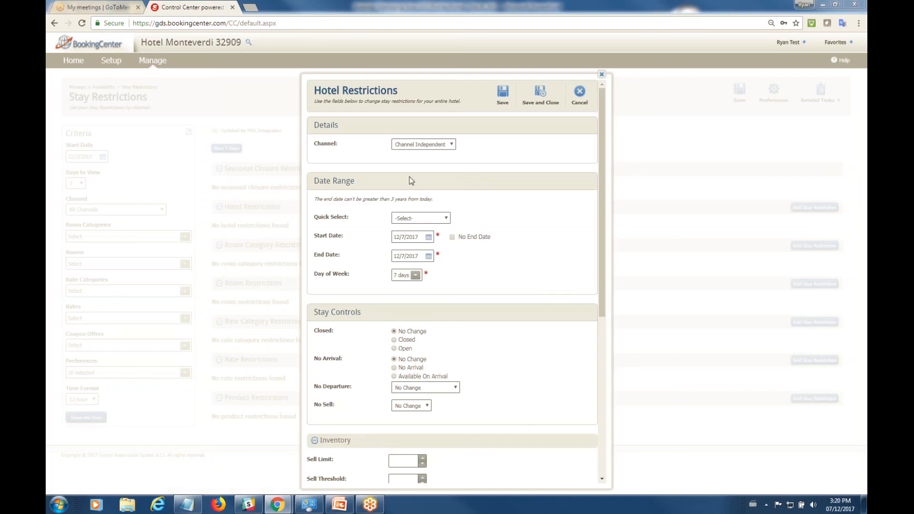
pyautogui.click(441, 146)
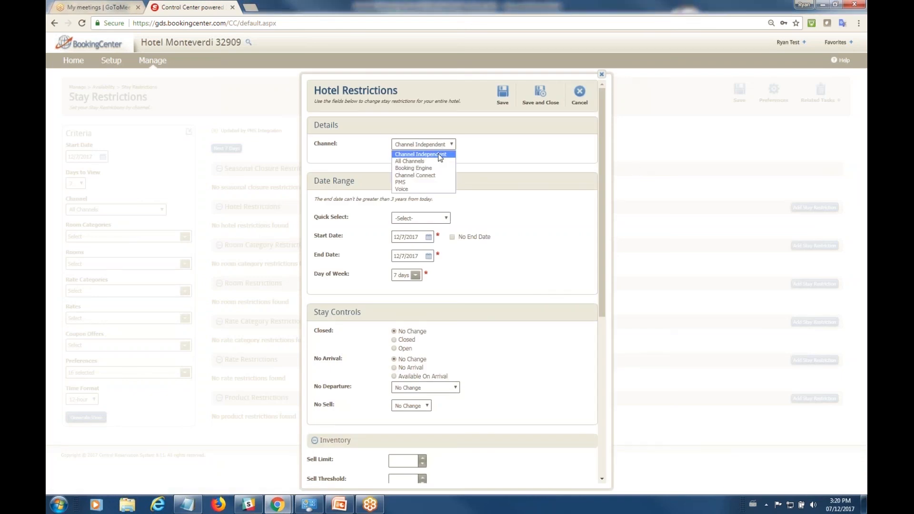
pyautogui.click(436, 163)
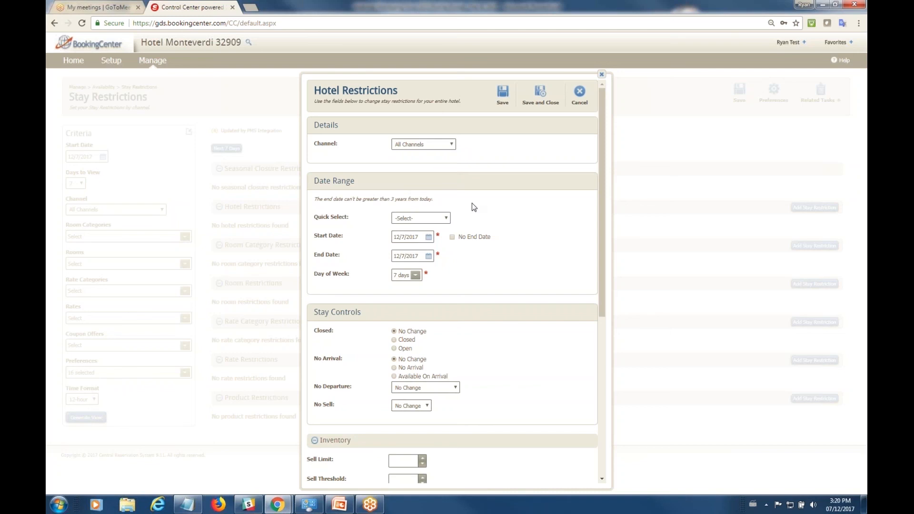
pyautogui.scroll(-3, 535, 215)
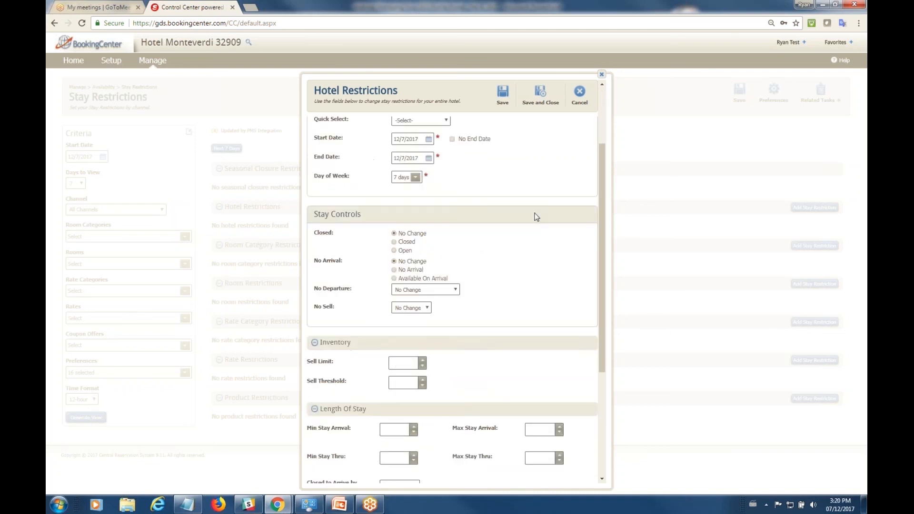
pyautogui.scroll(3, 535, 215)
pyautogui.click(415, 215)
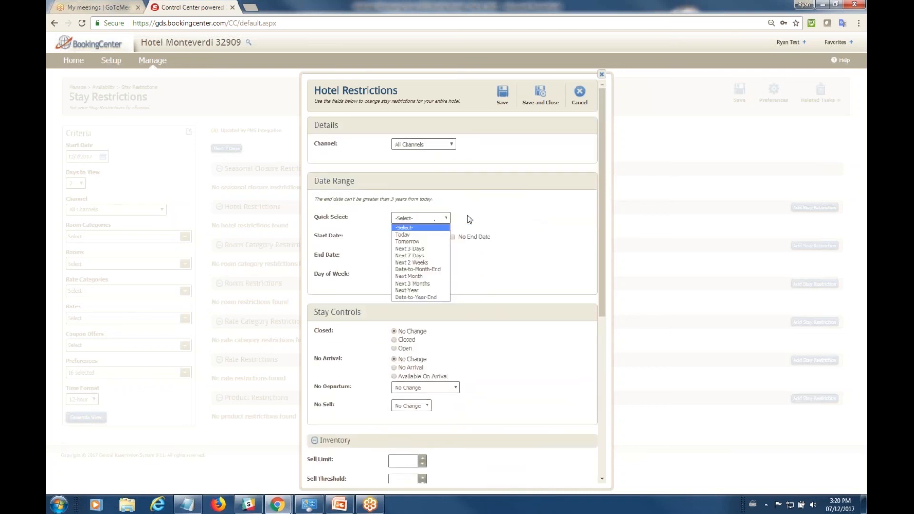
pyautogui.click(499, 219)
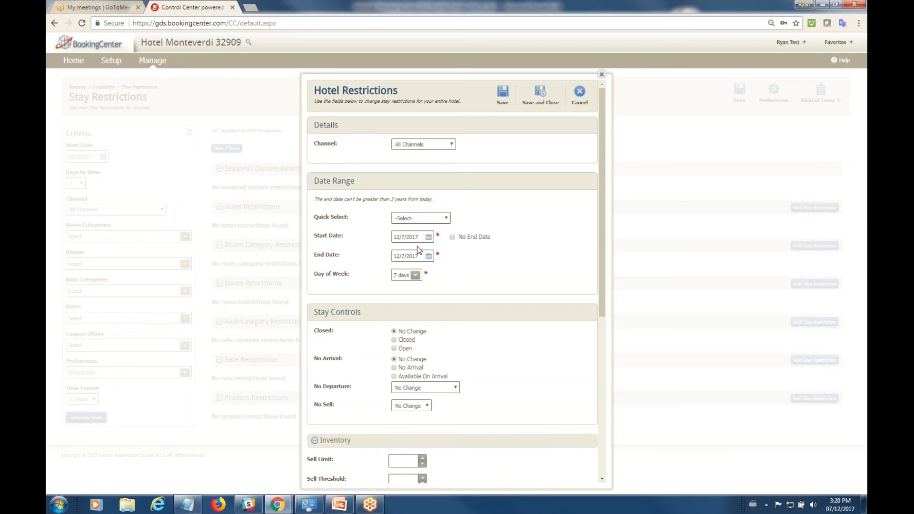
# Set the hotel restriction to Closed from 12/25/2017 to 01/01/2018 and save it
pyautogui.click(428, 238)
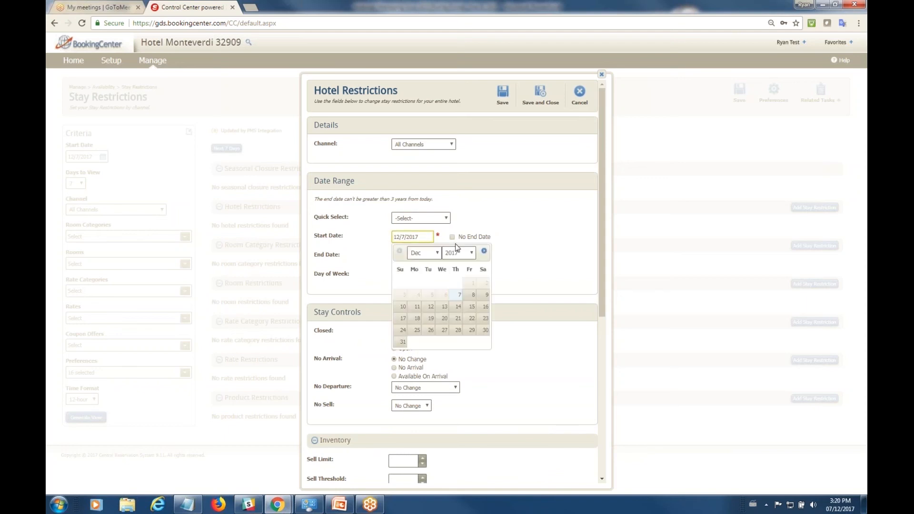
pyautogui.click(418, 332)
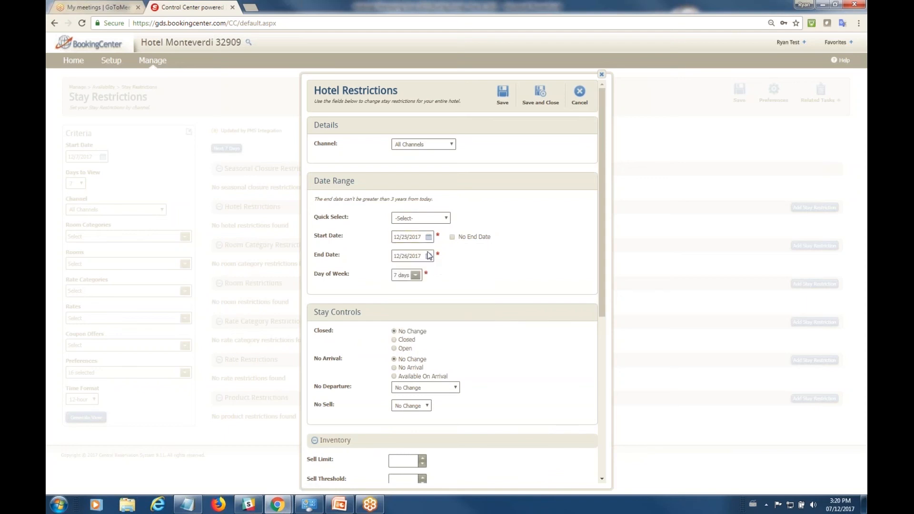
pyautogui.click(431, 256)
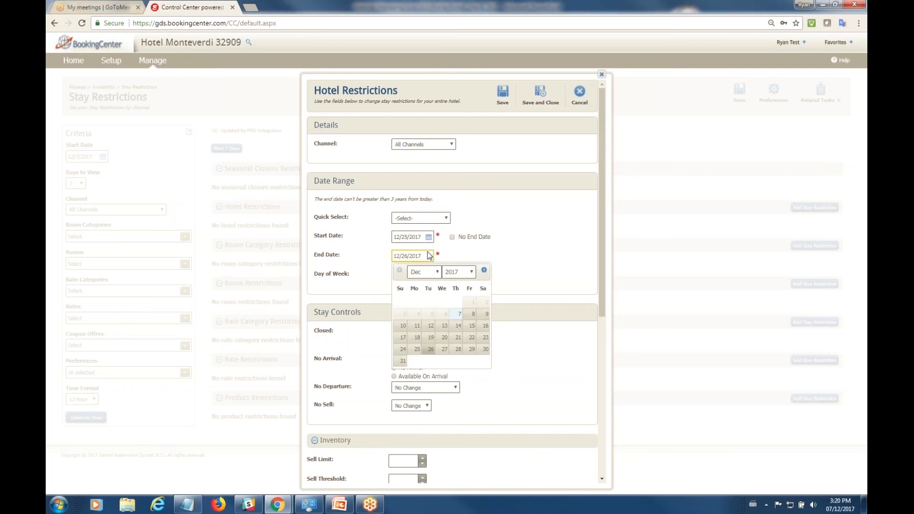
pyautogui.click(484, 270)
pyautogui.click(418, 302)
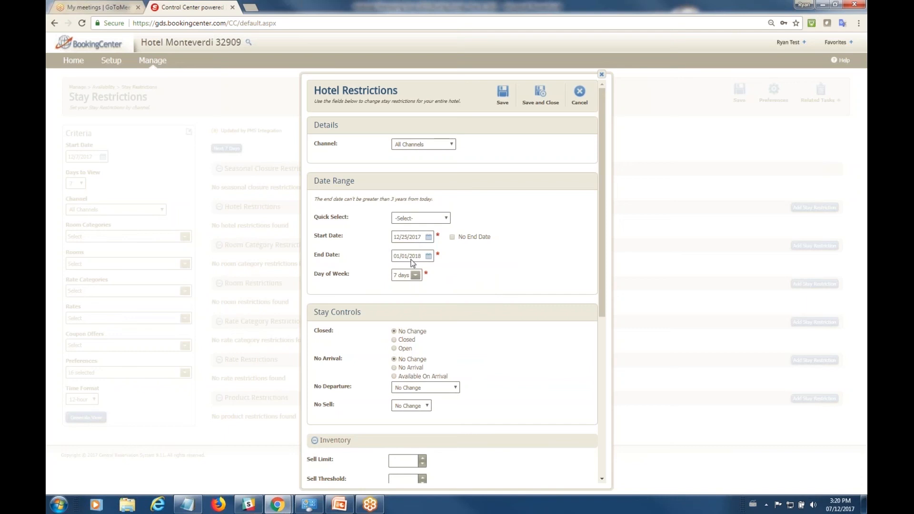
pyautogui.scroll(-2, 516, 259)
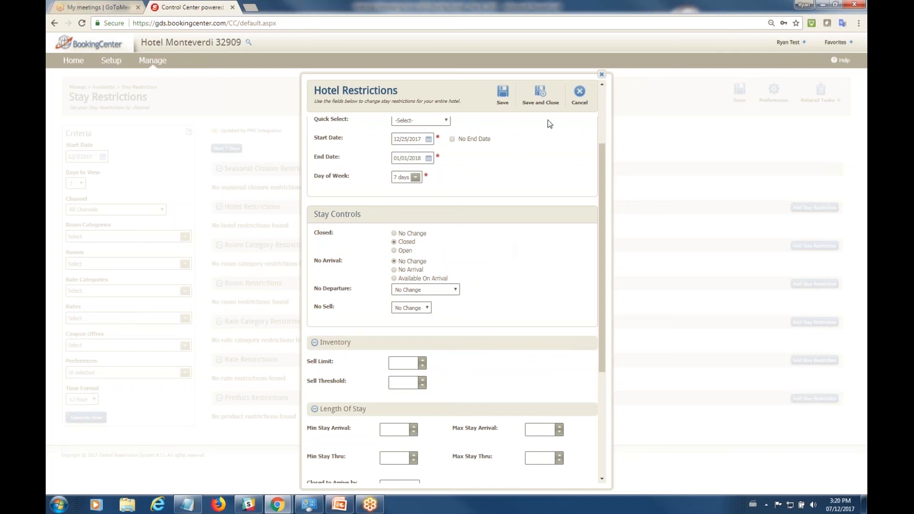
pyautogui.click(540, 106)
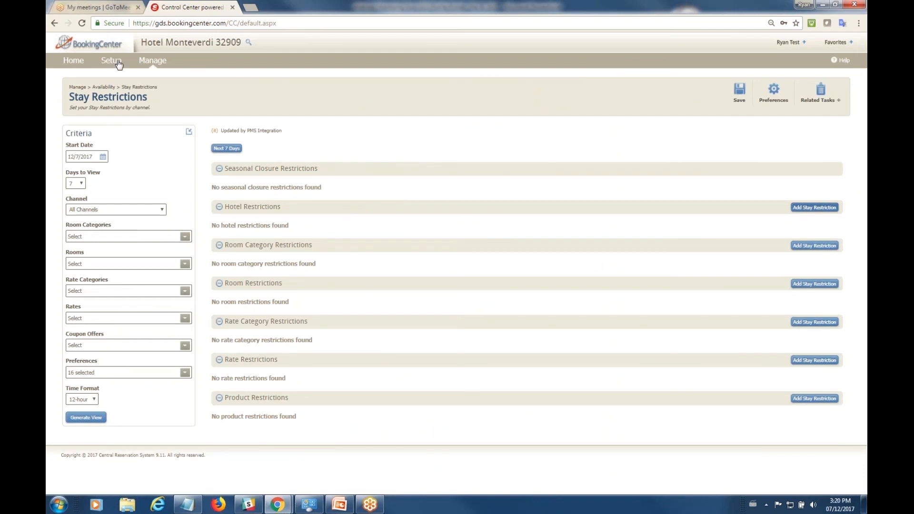
pyautogui.moveTo(119, 64)
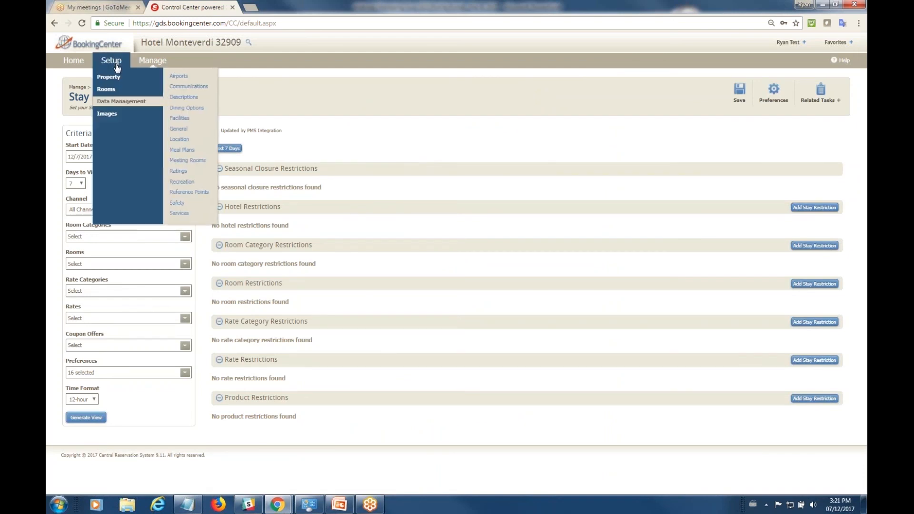
pyautogui.click(340, 504)
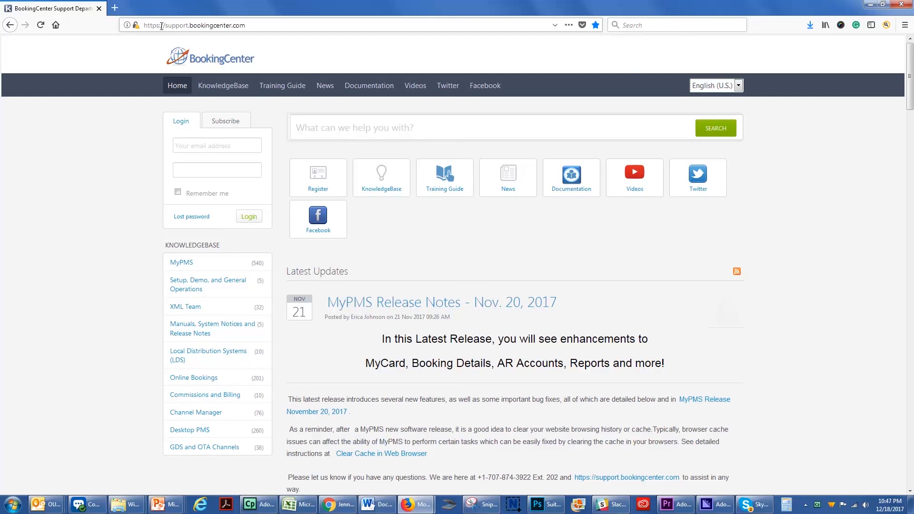
pyautogui.click(162, 26)
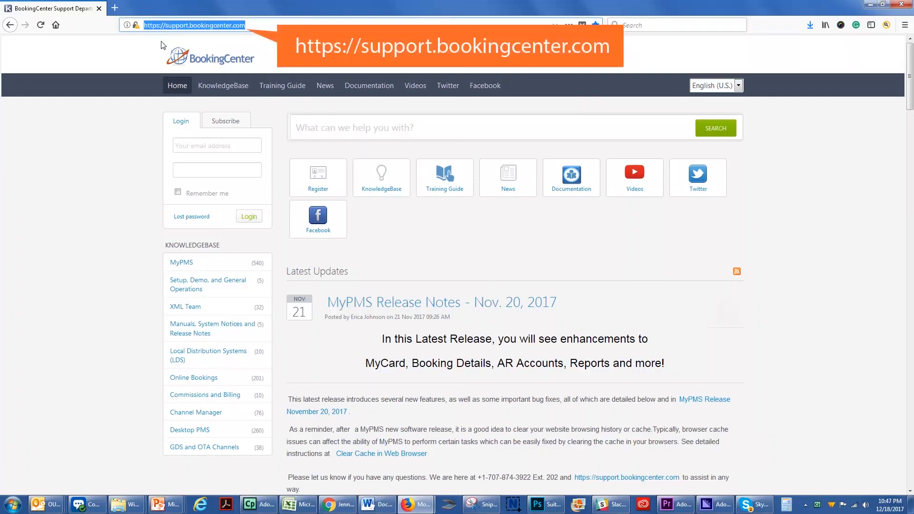
pyautogui.click(163, 139)
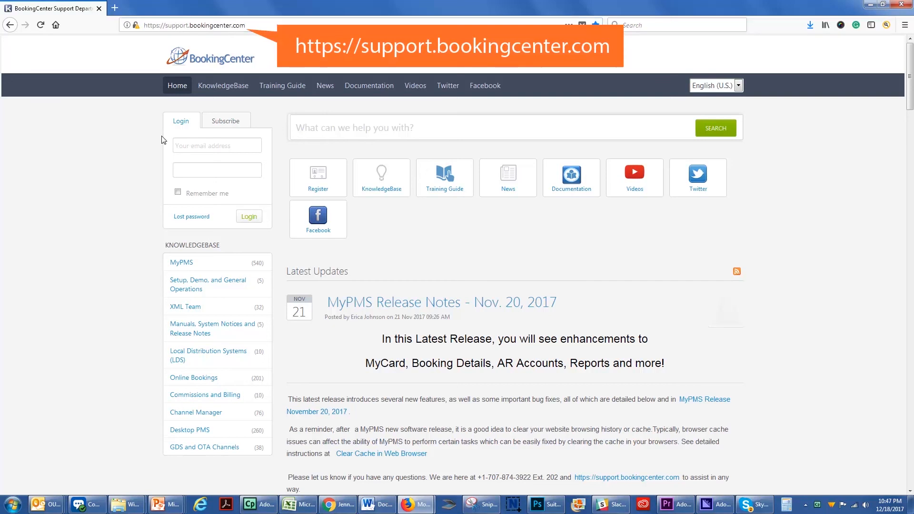
pyautogui.click(579, 177)
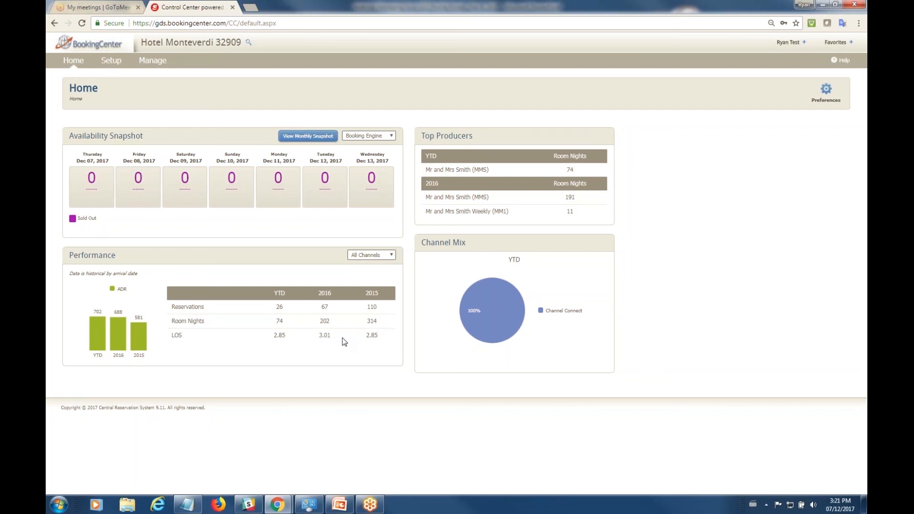
pyautogui.moveTo(341, 504)
pyautogui.click(112, 66)
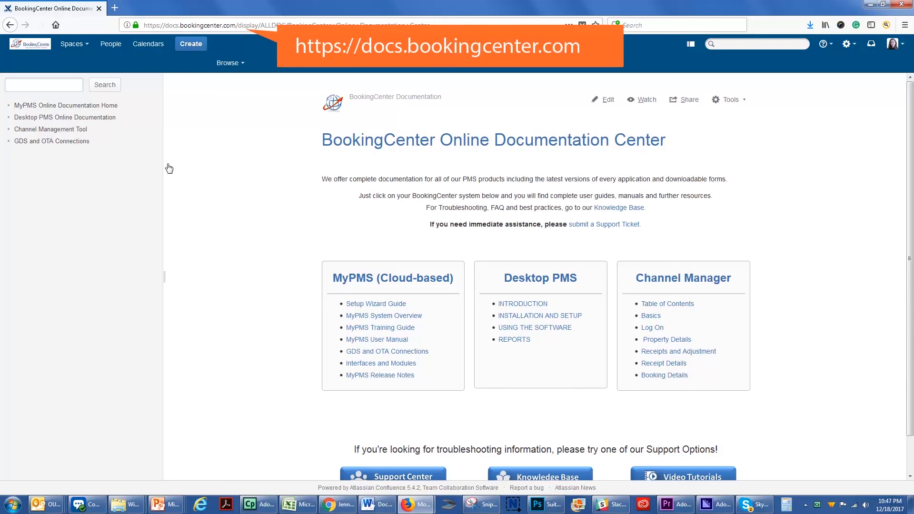
# Open the GDS Profile Portal documentation under GDS and OTA Connections and browse its Property and Data Management topics
pyautogui.click(74, 141)
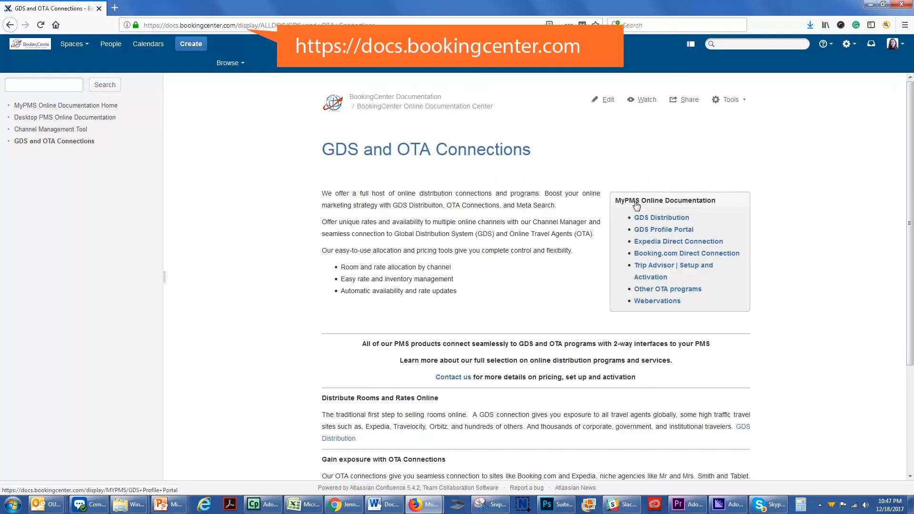
pyautogui.click(655, 233)
pyautogui.click(19, 176)
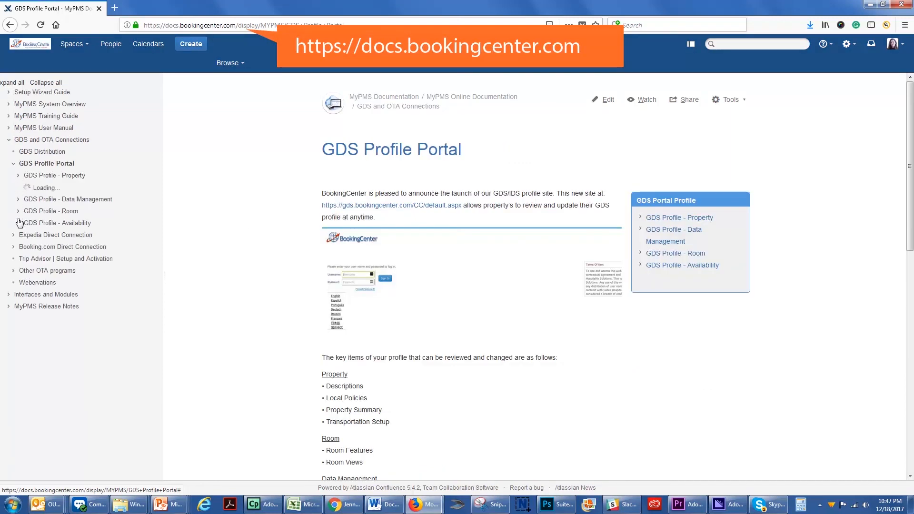
pyautogui.click(19, 236)
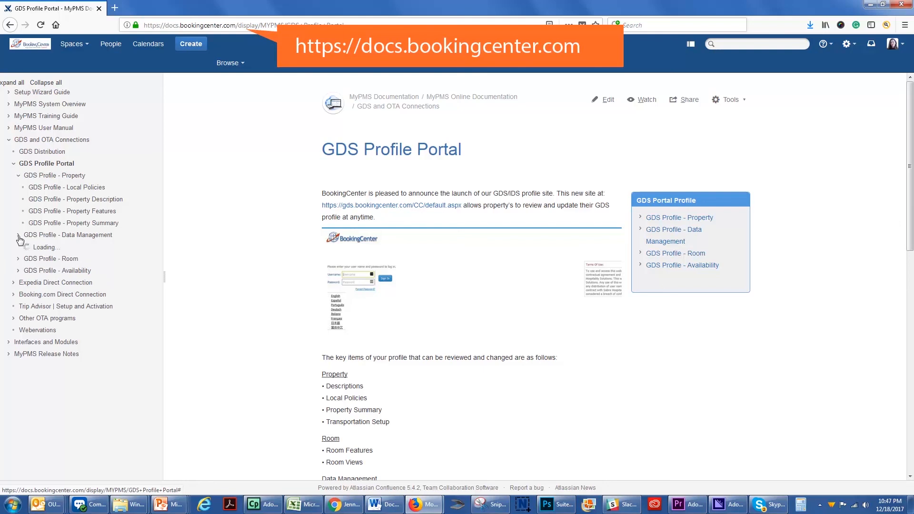
pyautogui.click(19, 236)
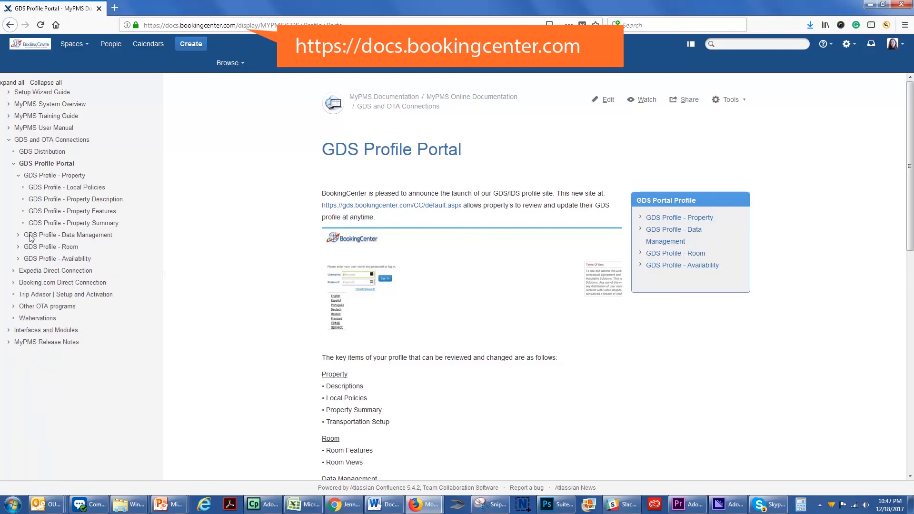